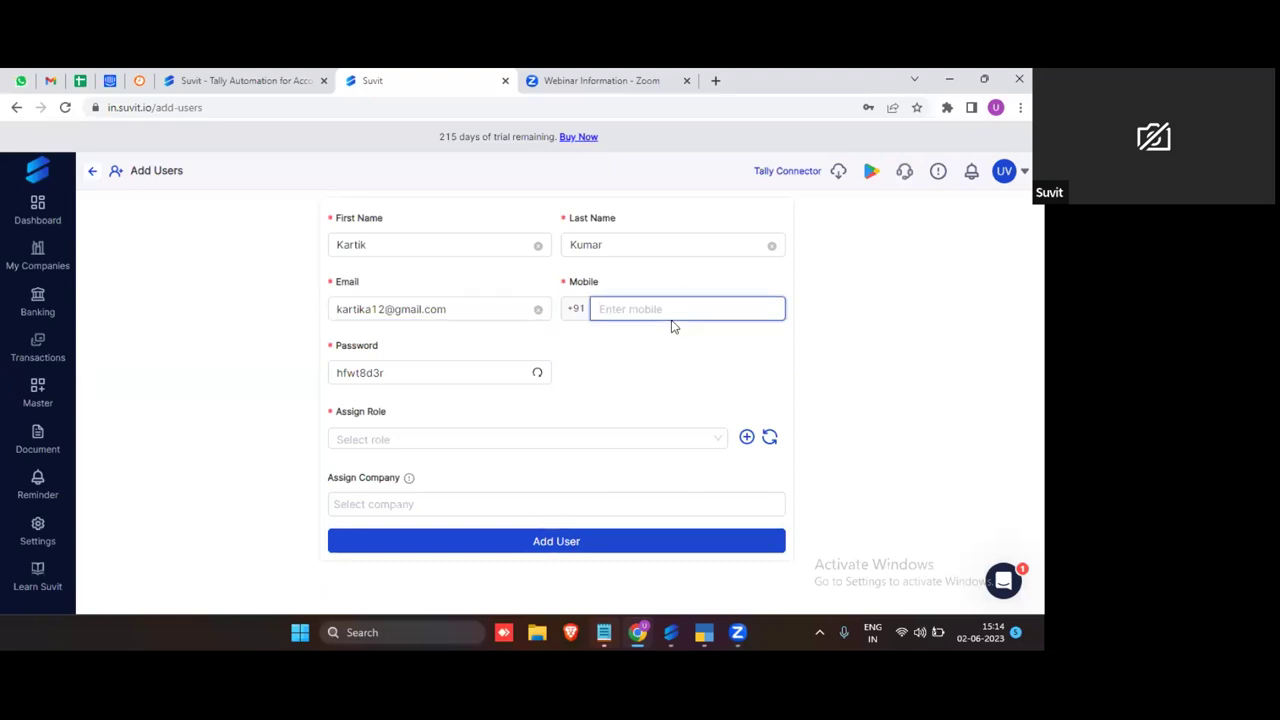
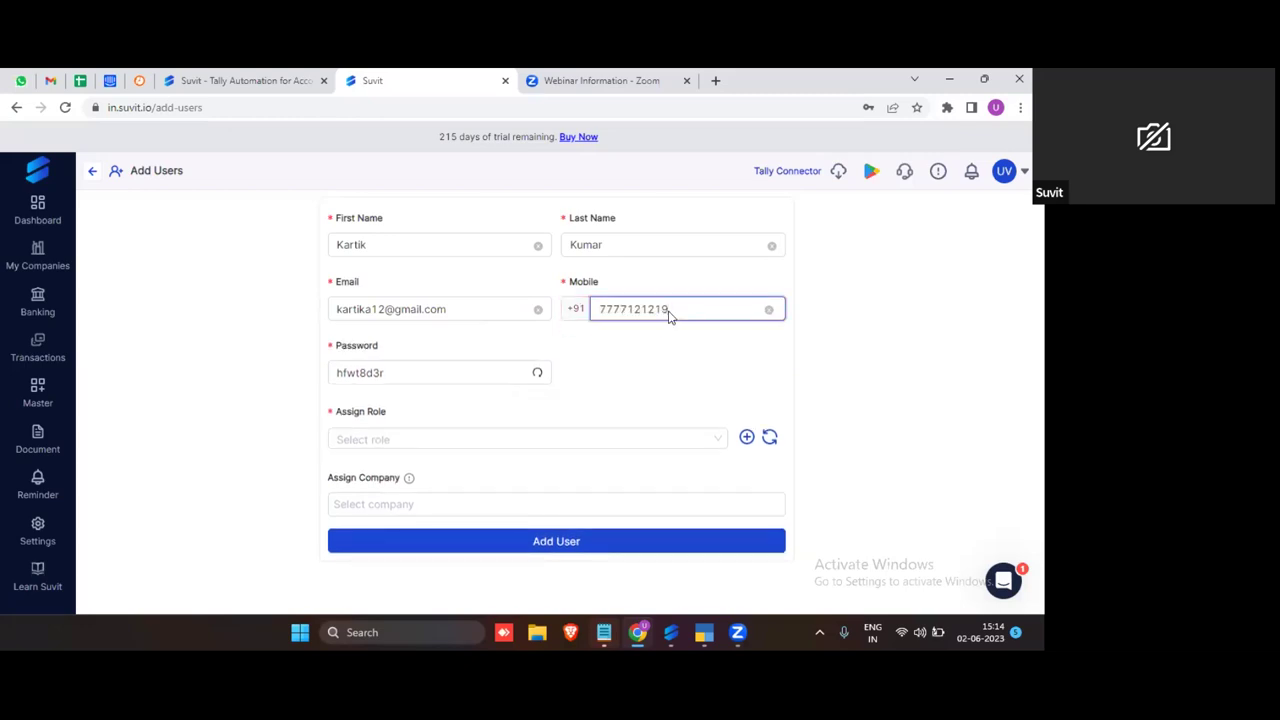
Step: Enter the new user's 10-digit mobile number and replace the generated password with a custom one
click(477, 376)
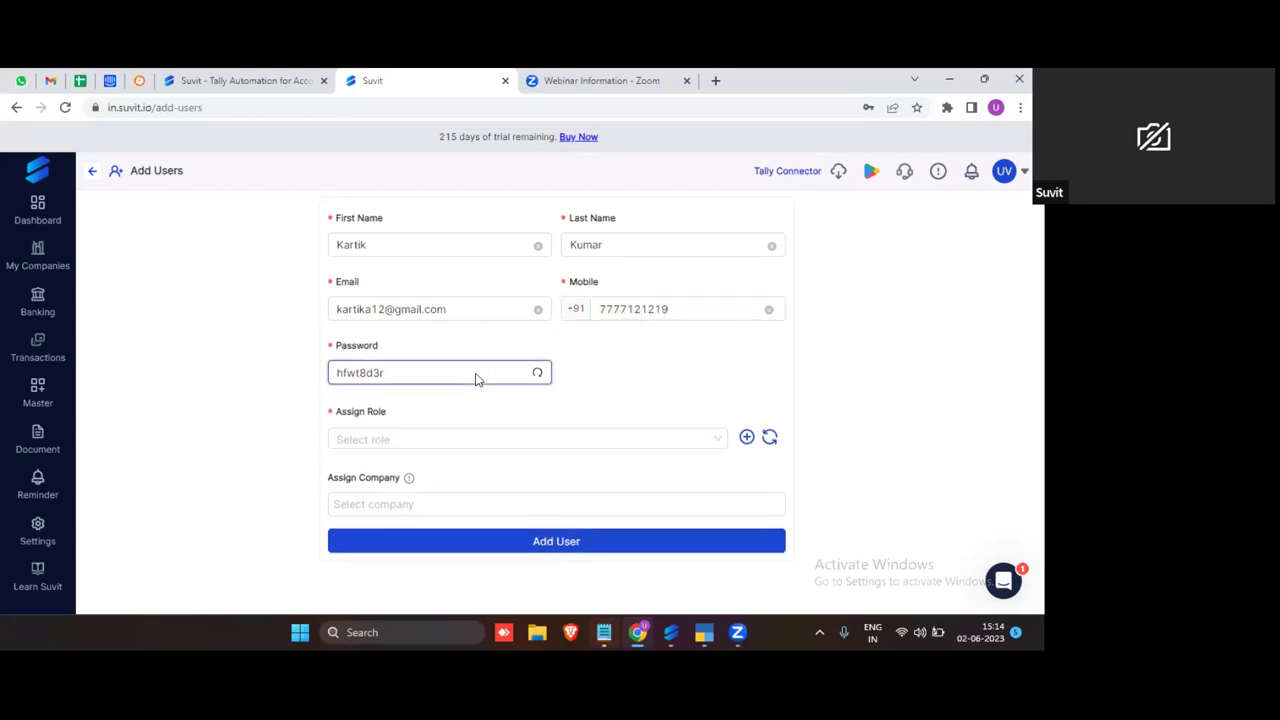
key(BackSpace)
key(BackSpace)
key(BackSpace)
key(BackSpace)
key(BackSpace)
key(BackSpace)
key(BackSpace)
key(BackSpace)
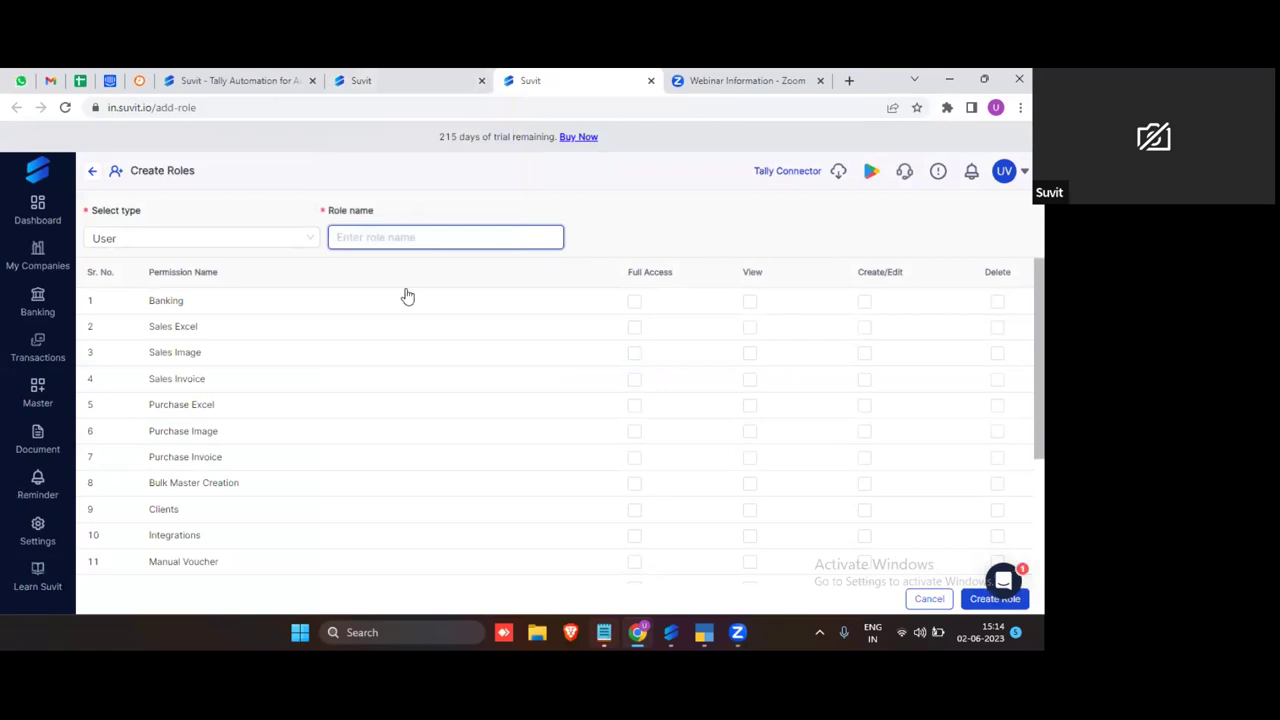
Step: Create a User-type role named after the user with full access to Banking and every other permission
text(kartik)
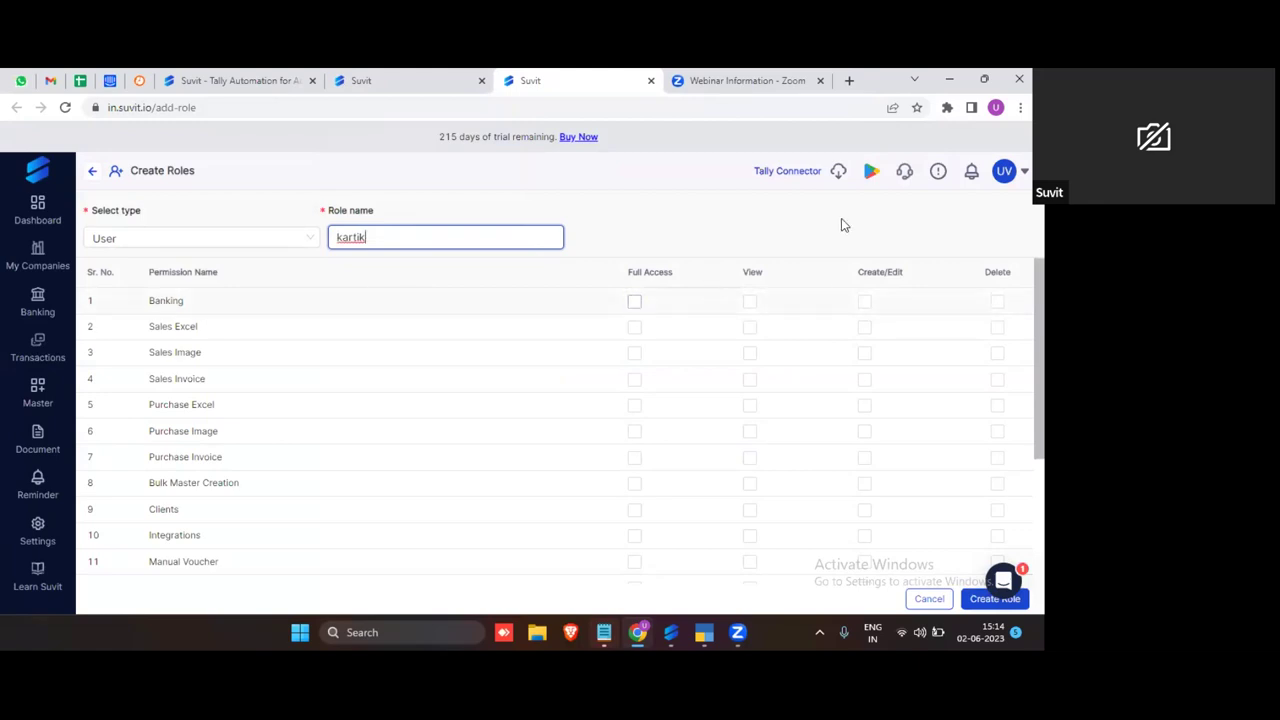
click(634, 301)
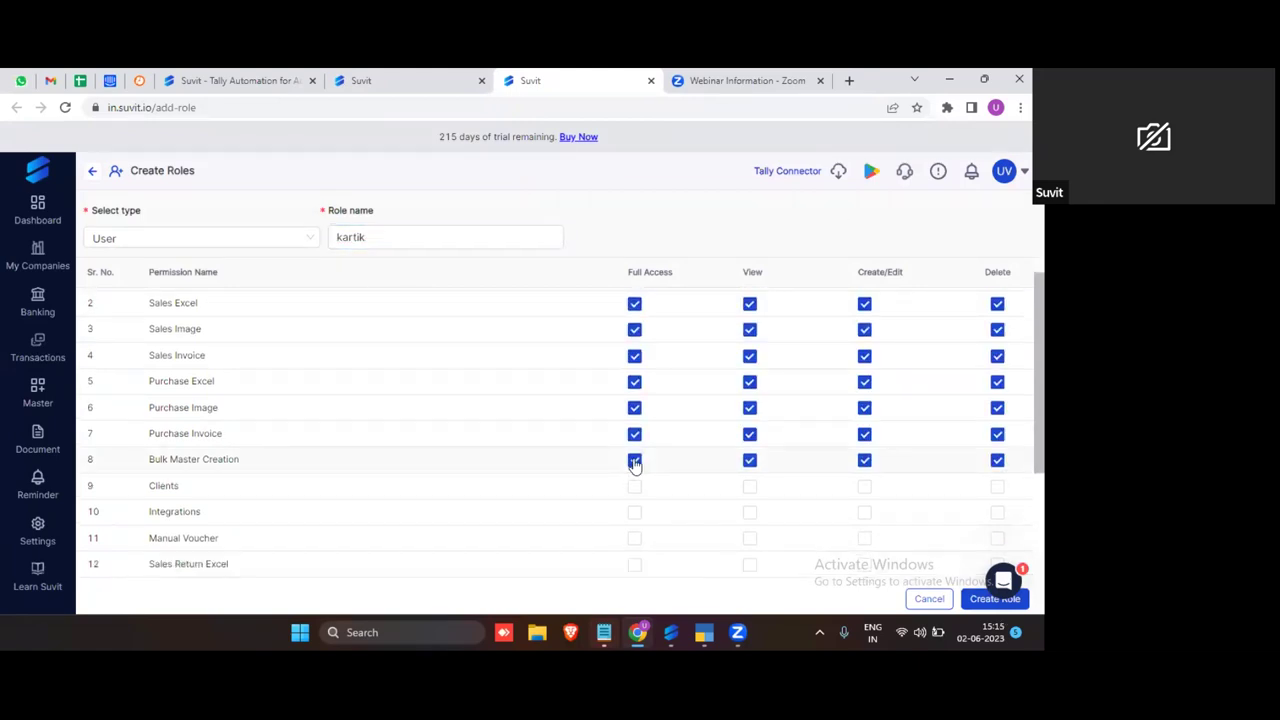
scroll(628, 420, down, 2)
click(634, 358)
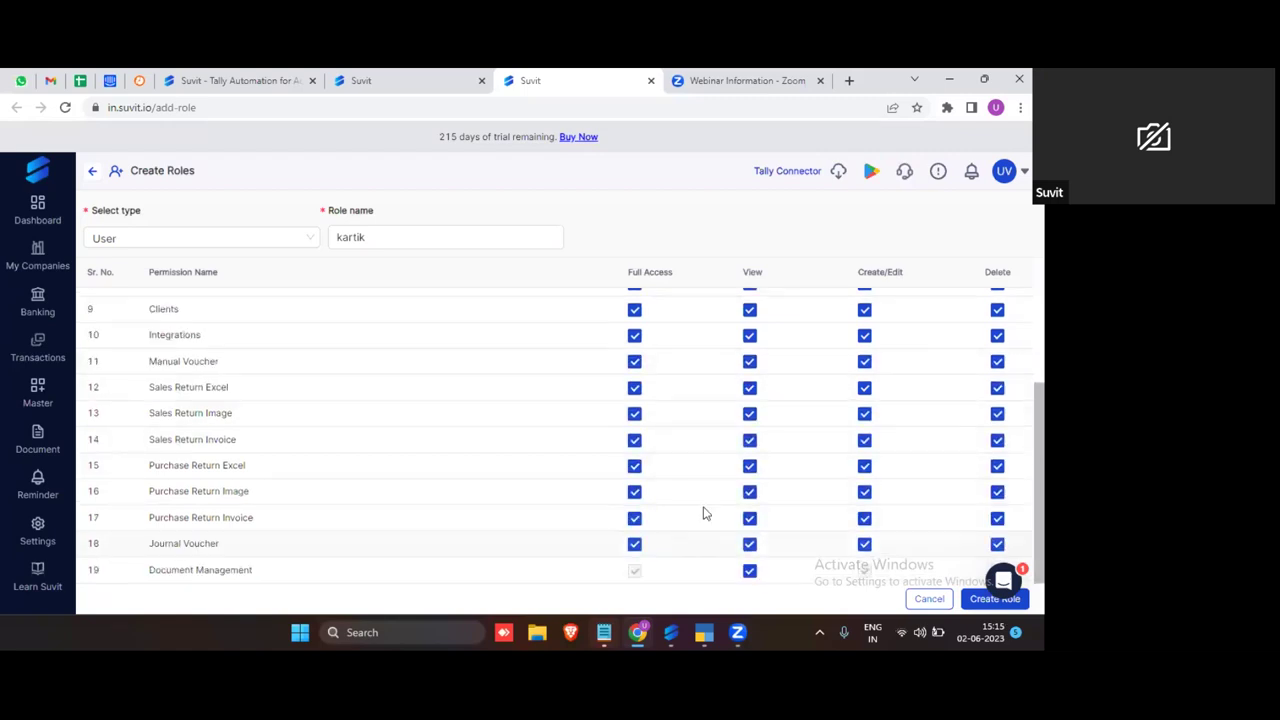
scroll(703, 511, up, 5)
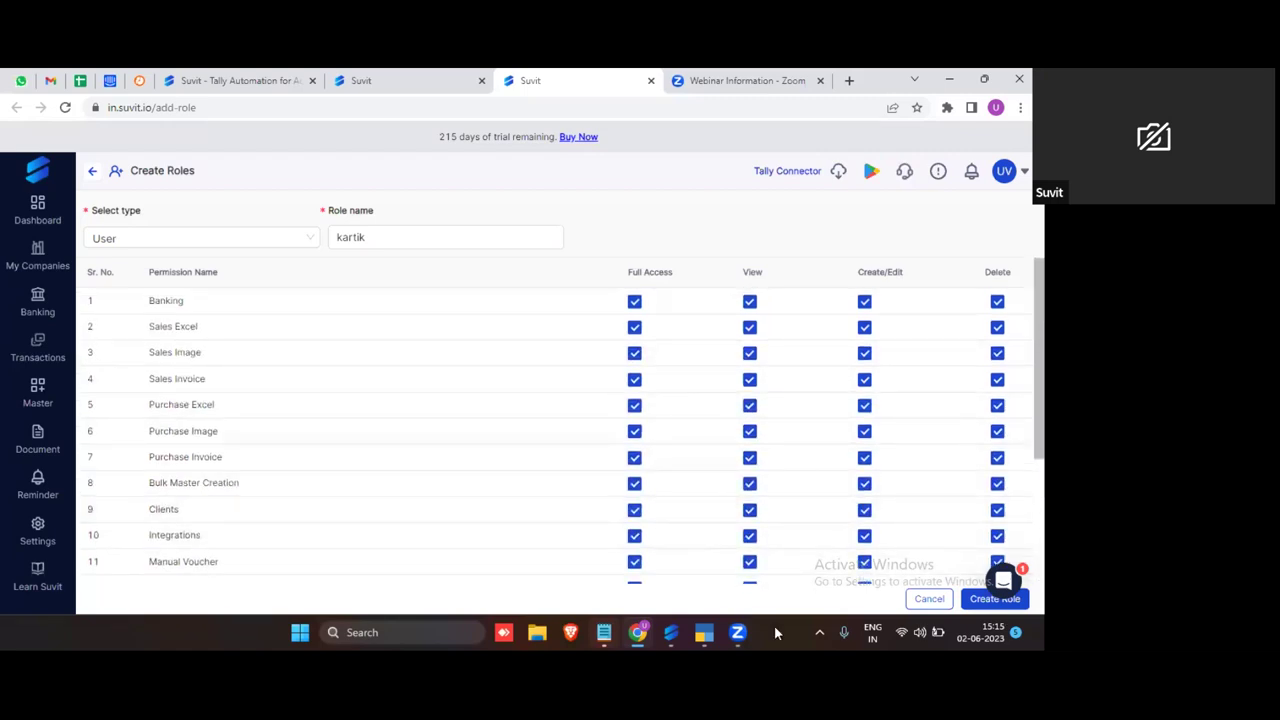
click(975, 600)
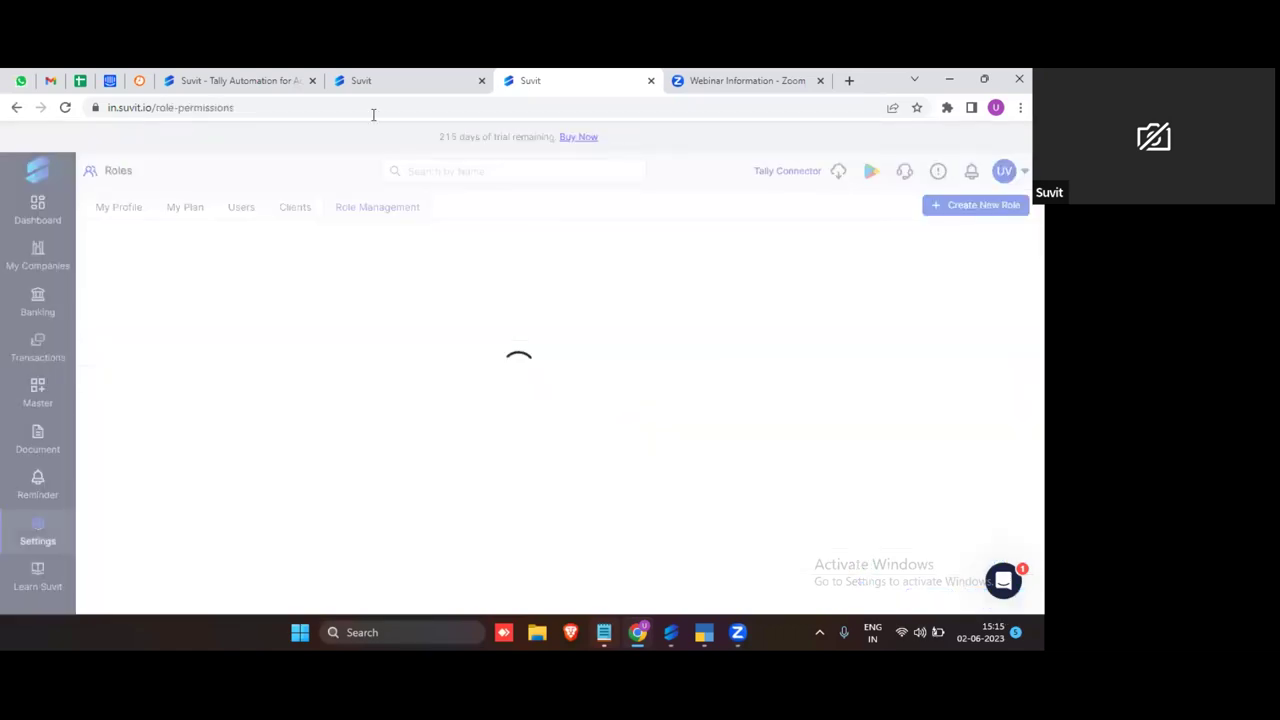
Step: On the Add Users form, assign the new role and leave ABC Associate (10002) unassigned
click(371, 82)
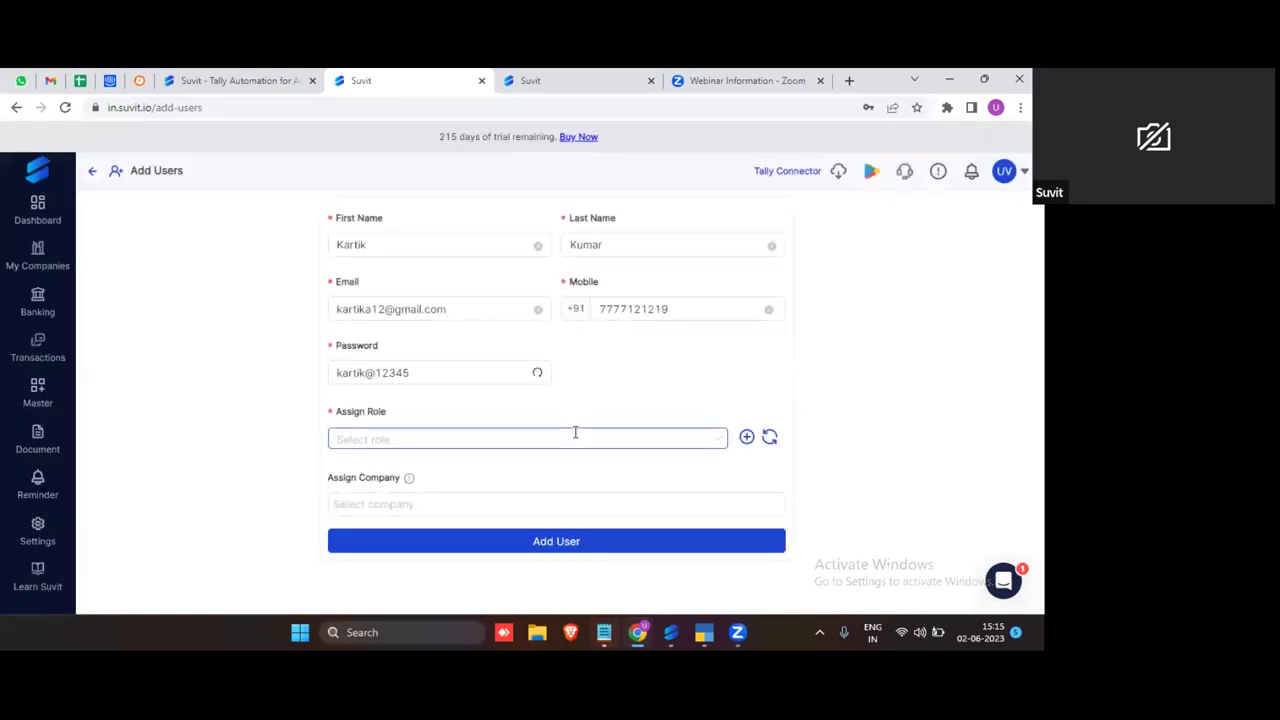
click(634, 436)
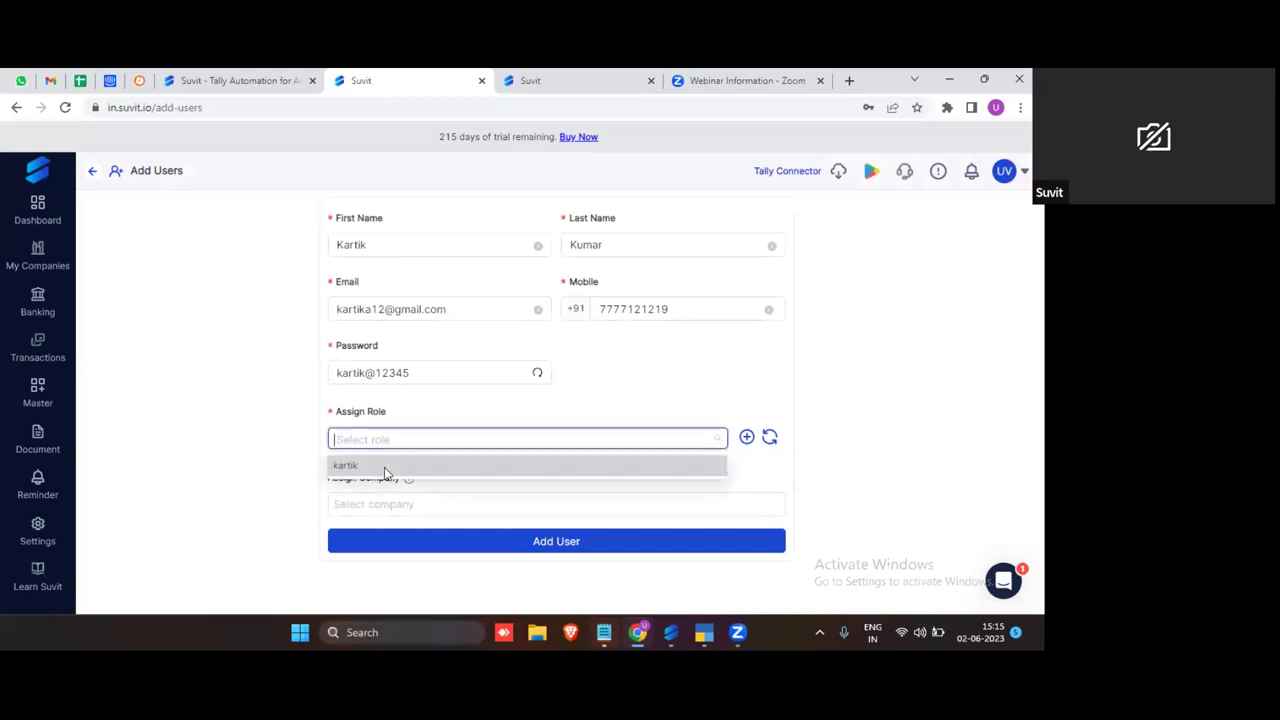
click(384, 467)
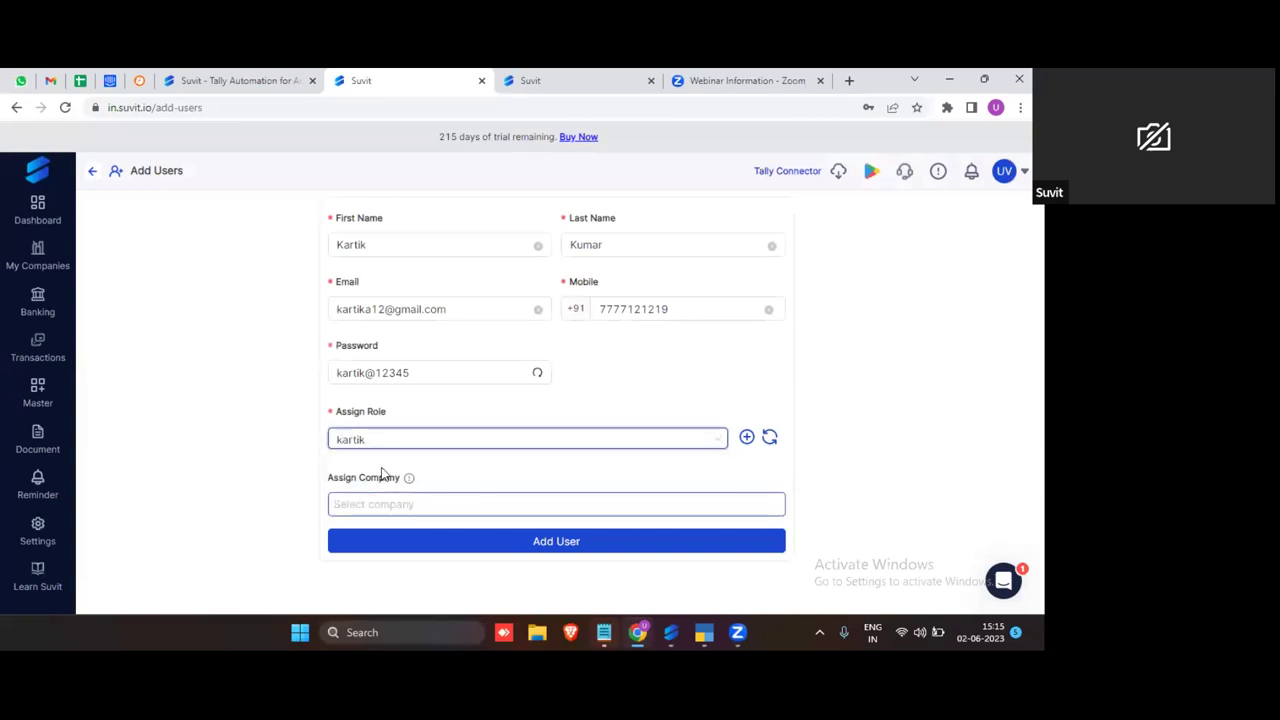
click(410, 505)
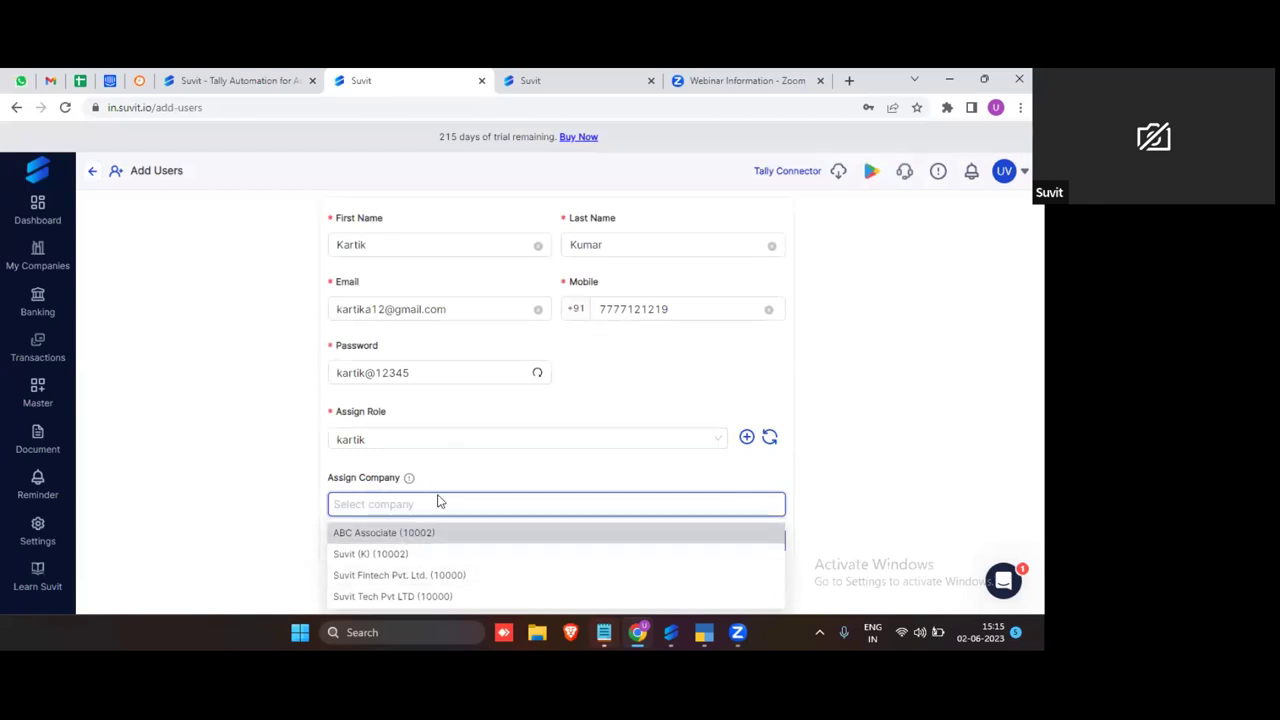
scroll(430, 538, down, 1)
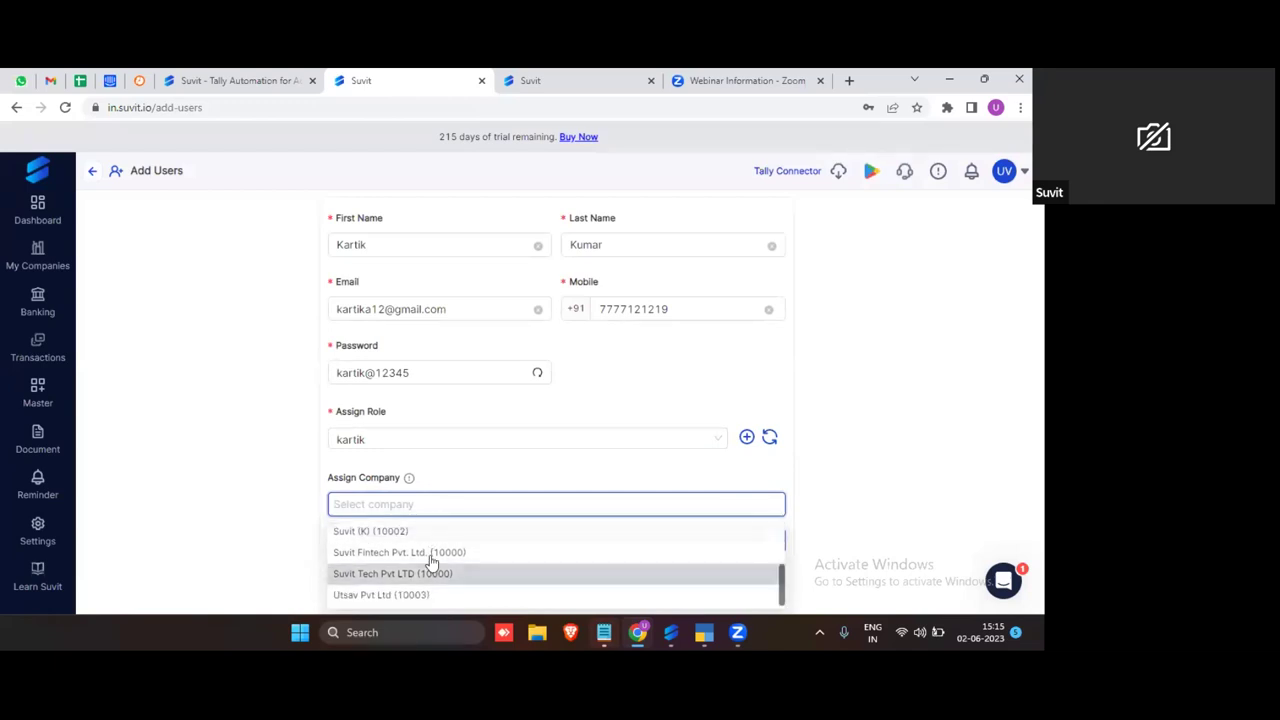
scroll(432, 563, up, 1)
scroll(430, 585, down, 1)
scroll(430, 598, up, 1)
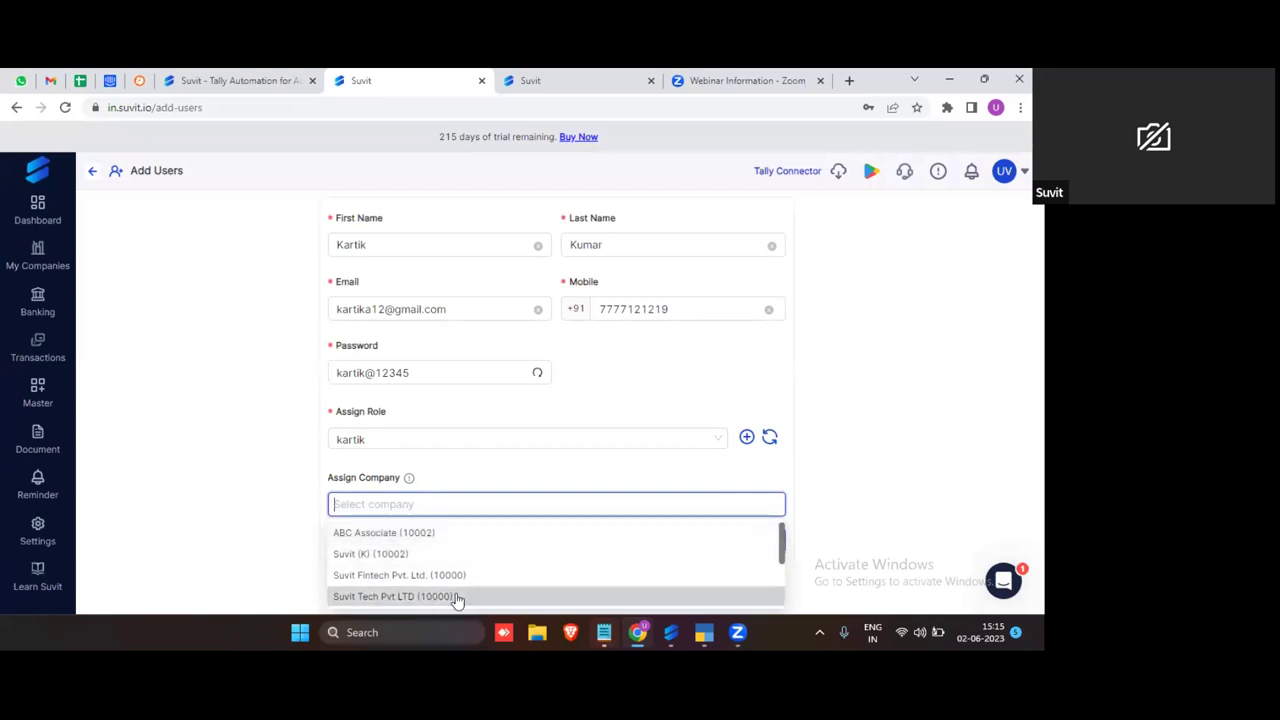
click(457, 538)
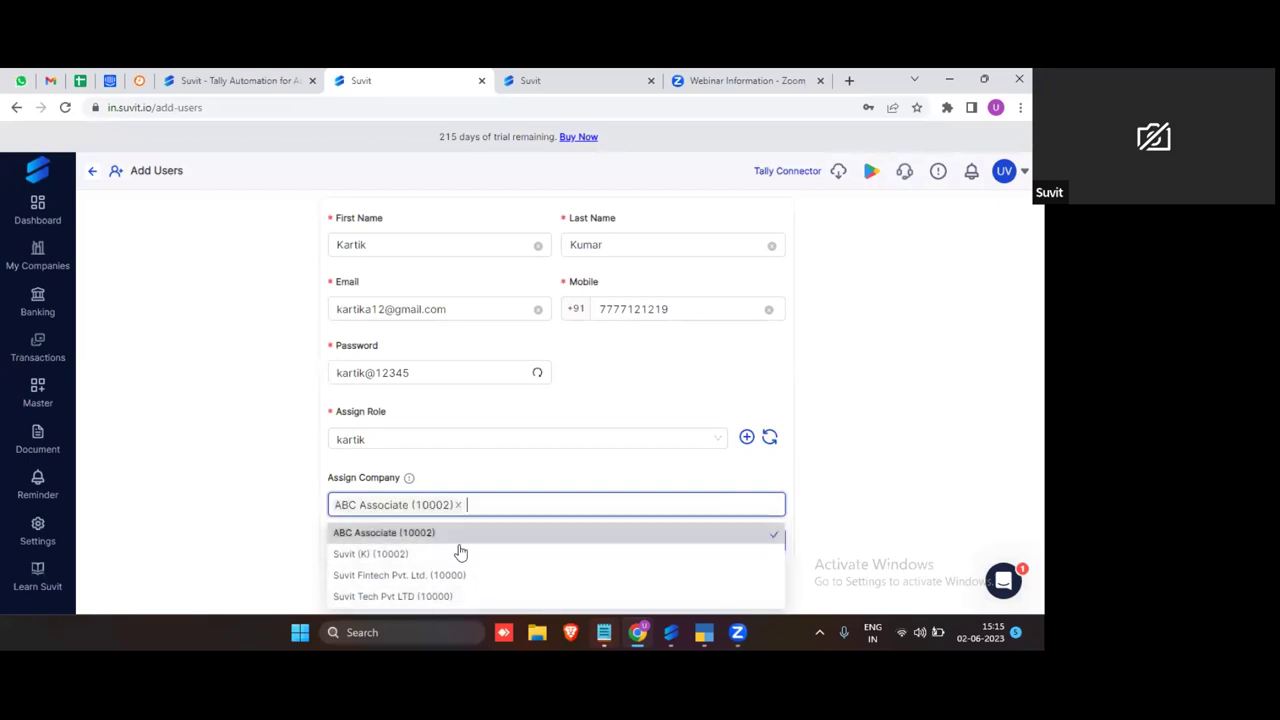
click(505, 482)
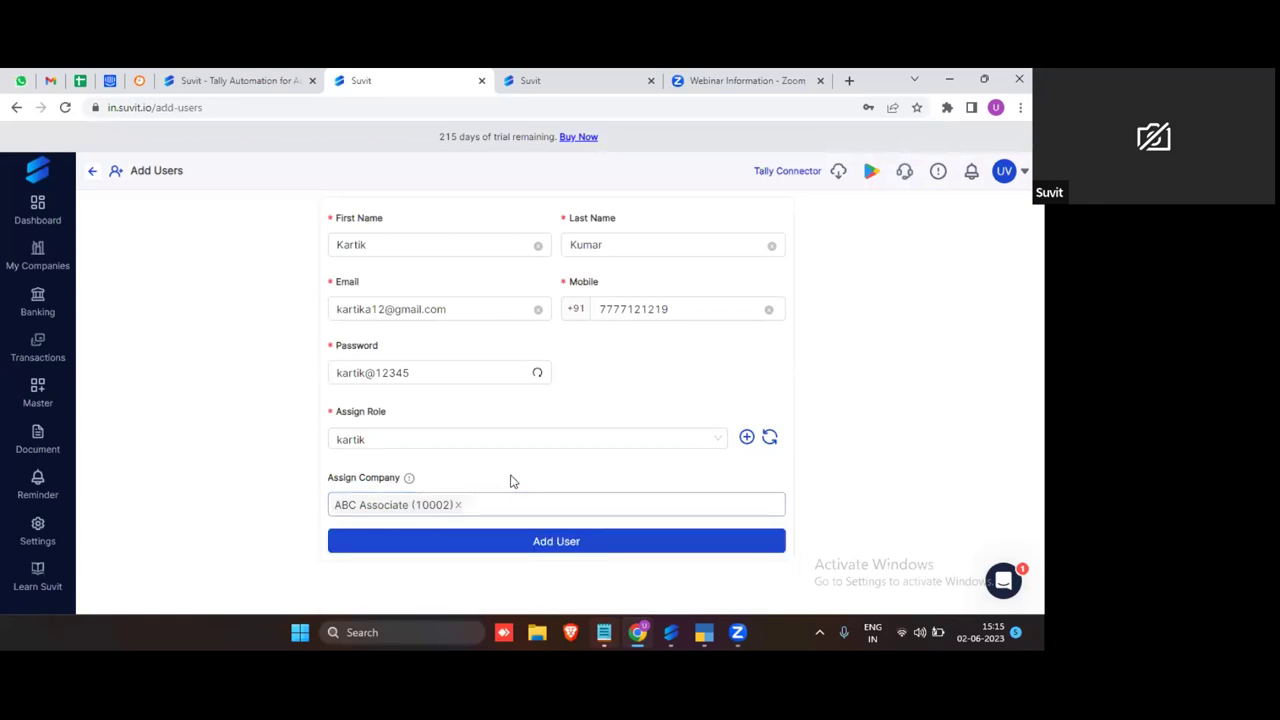
click(458, 505)
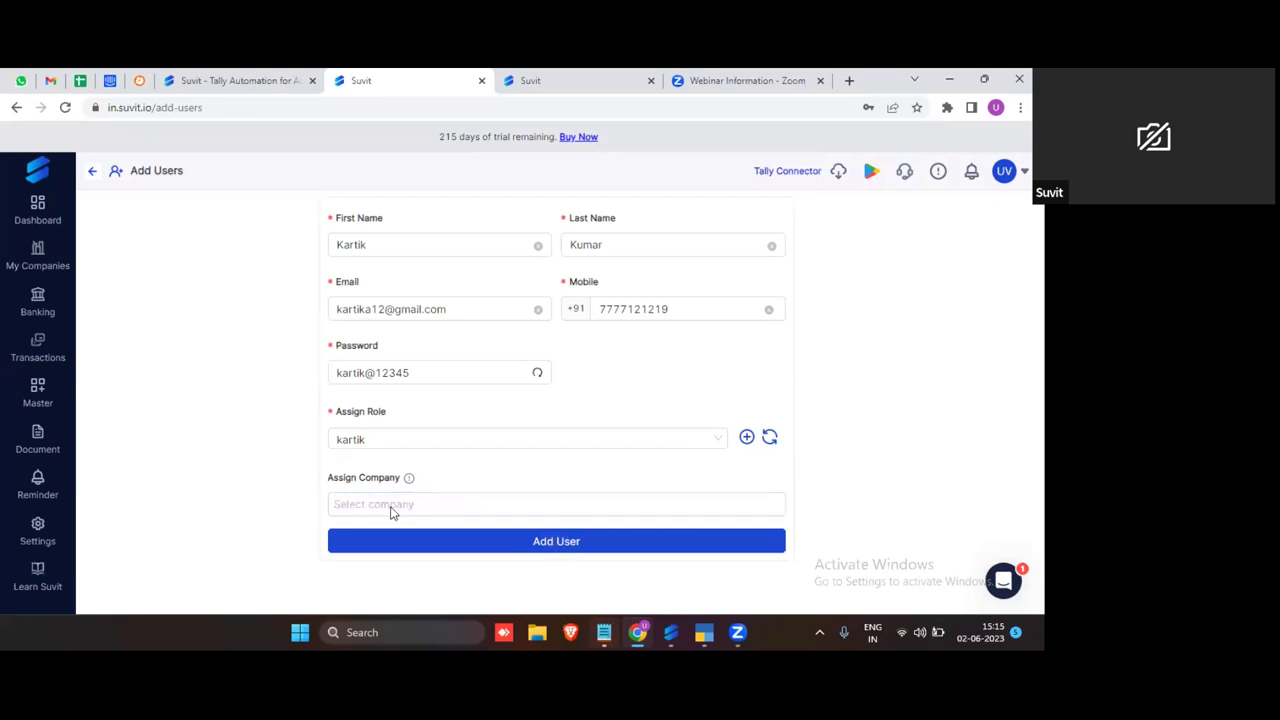
Step: Create the user account and dismiss the user-created confirmation
click(557, 542)
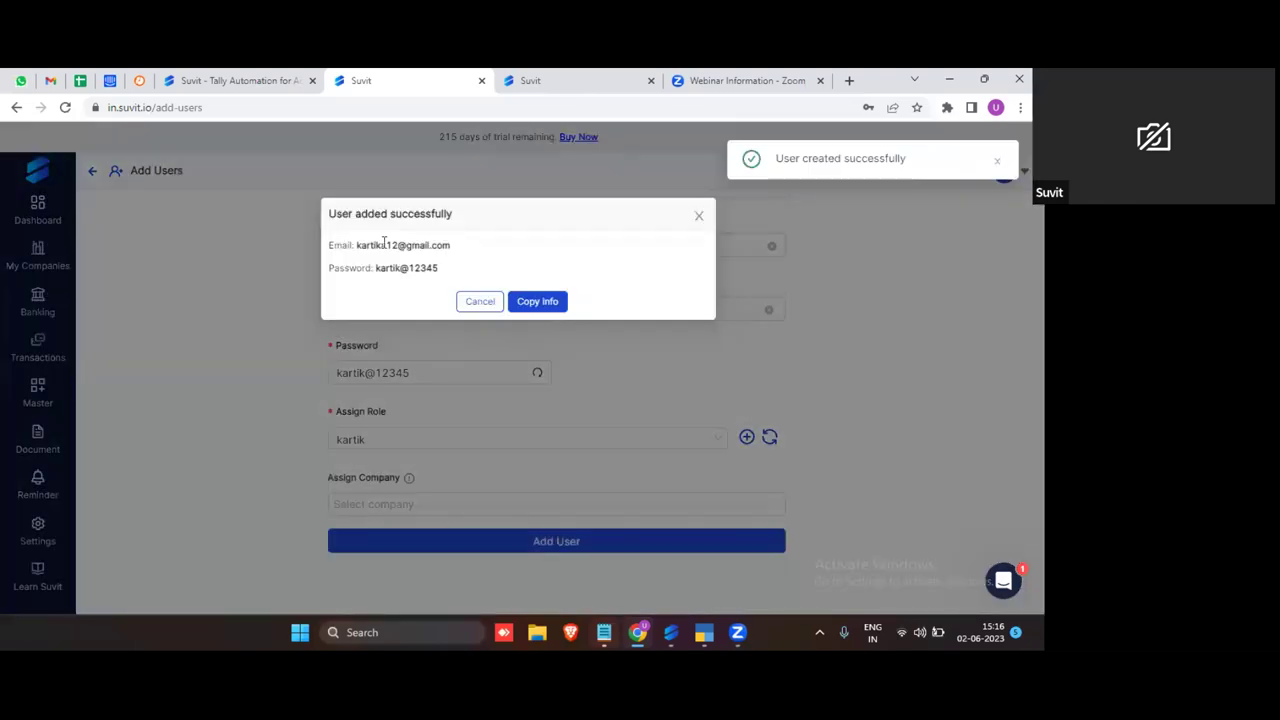
drag(357, 245, 448, 251)
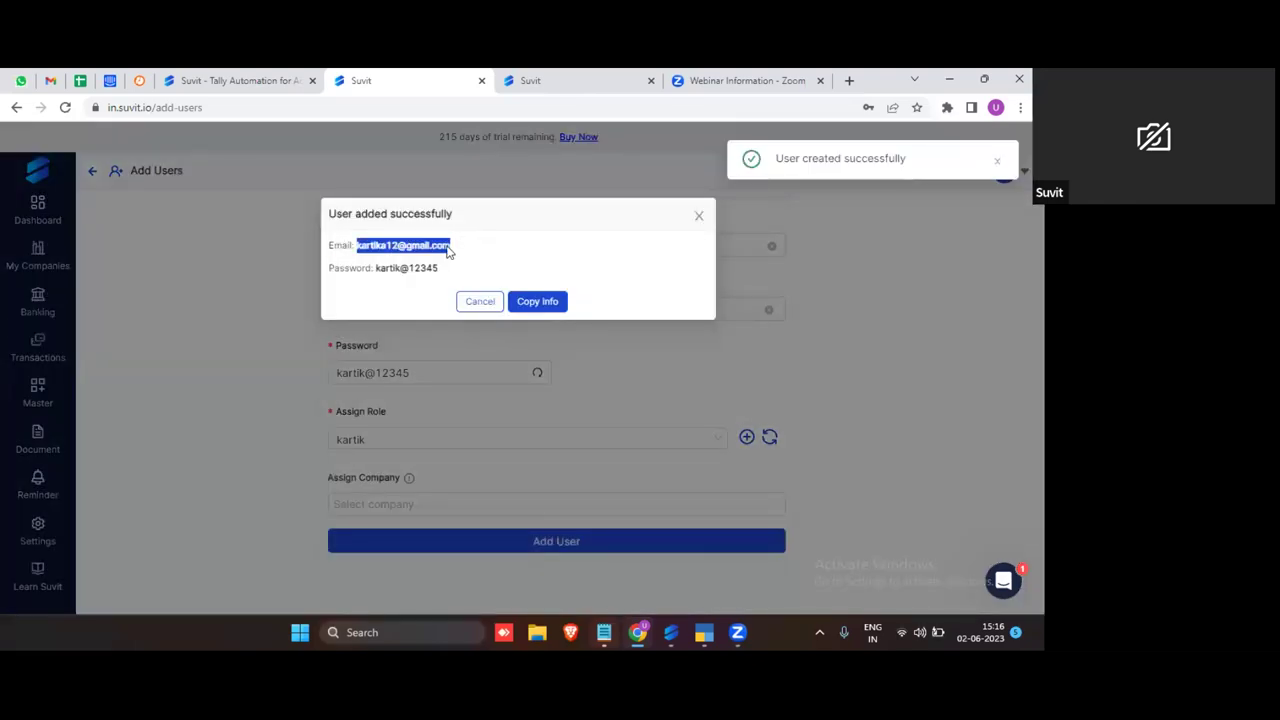
click(1020, 107)
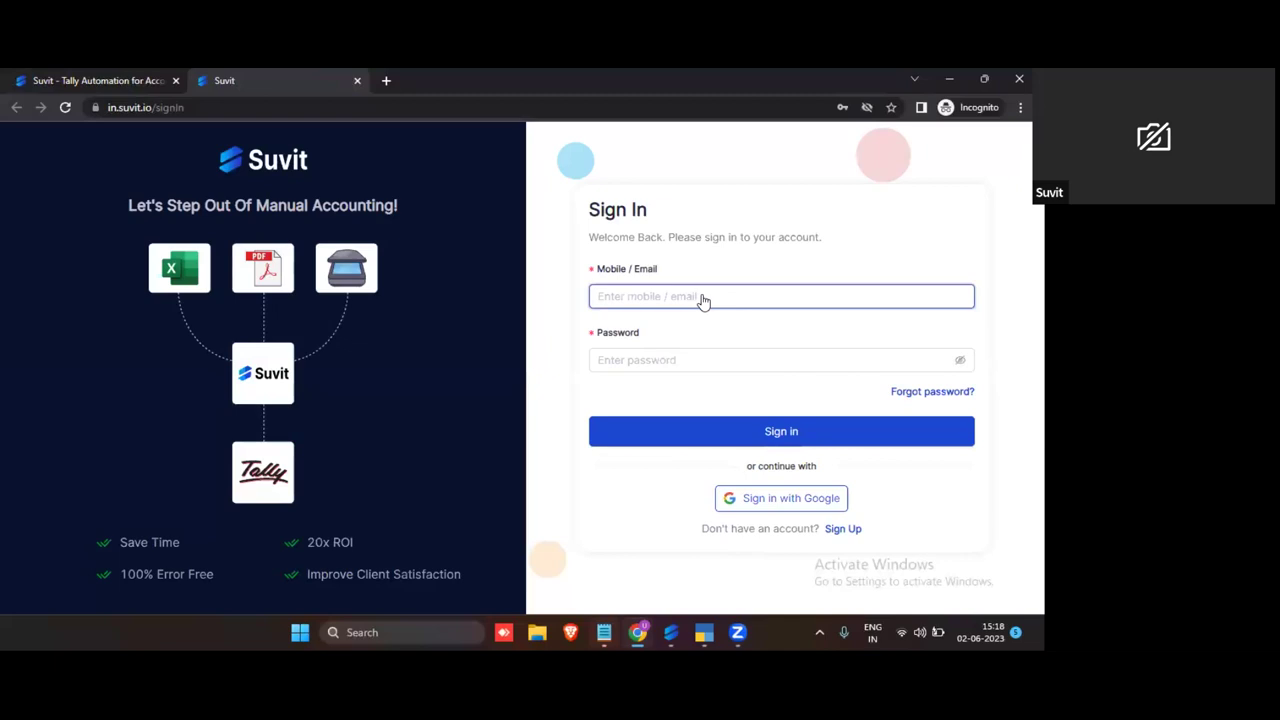
Step: Sign in with the new user's credentials and complete the account setup walkthrough
click(745, 338)
key(Return)
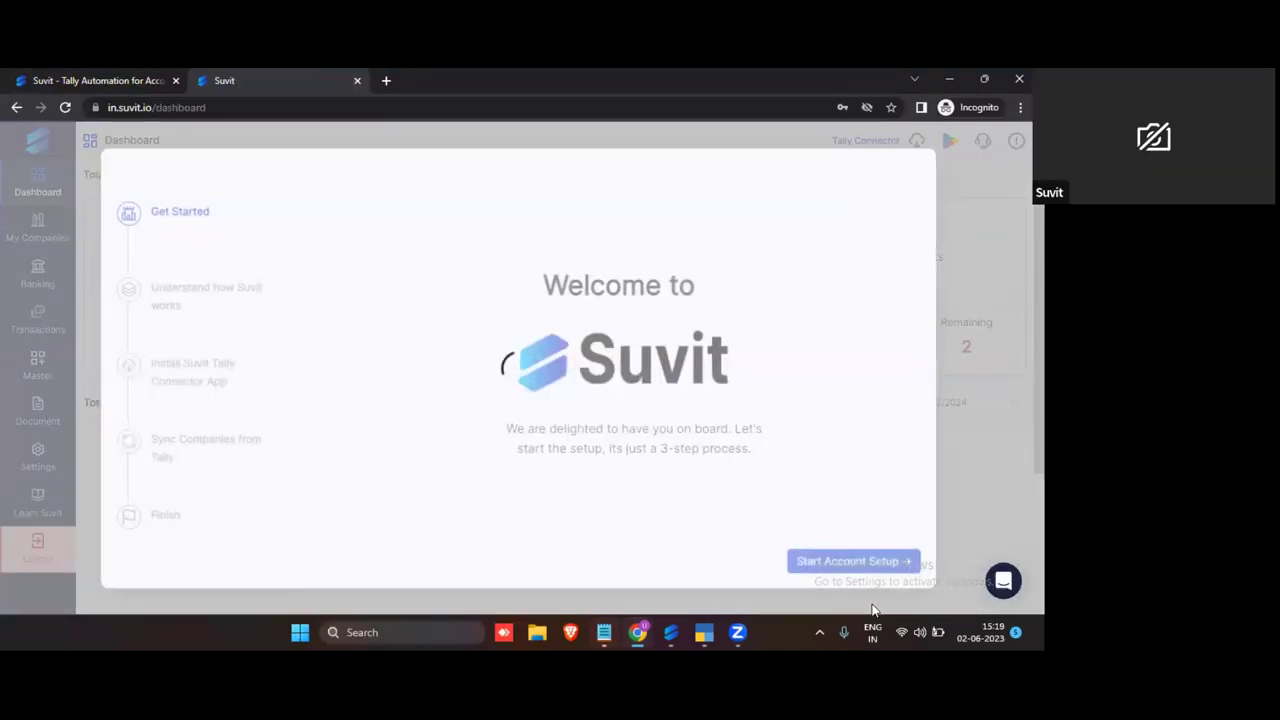
click(883, 561)
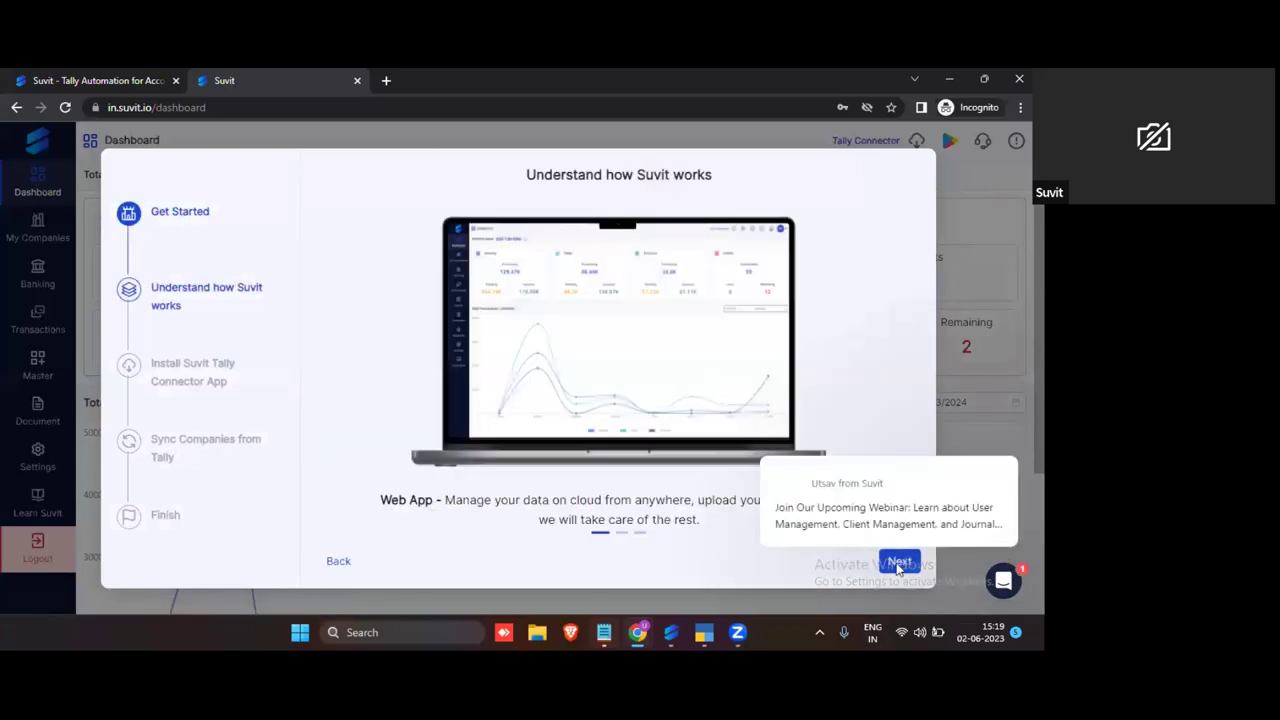
click(896, 562)
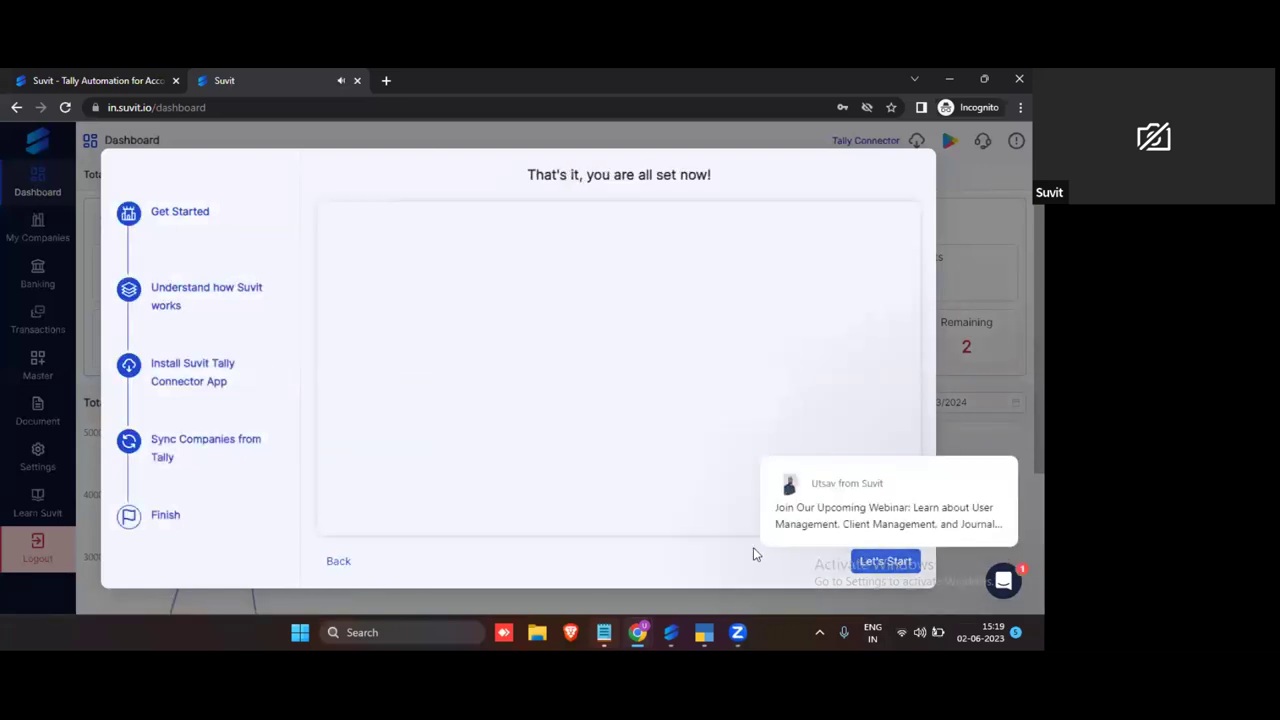
click(893, 563)
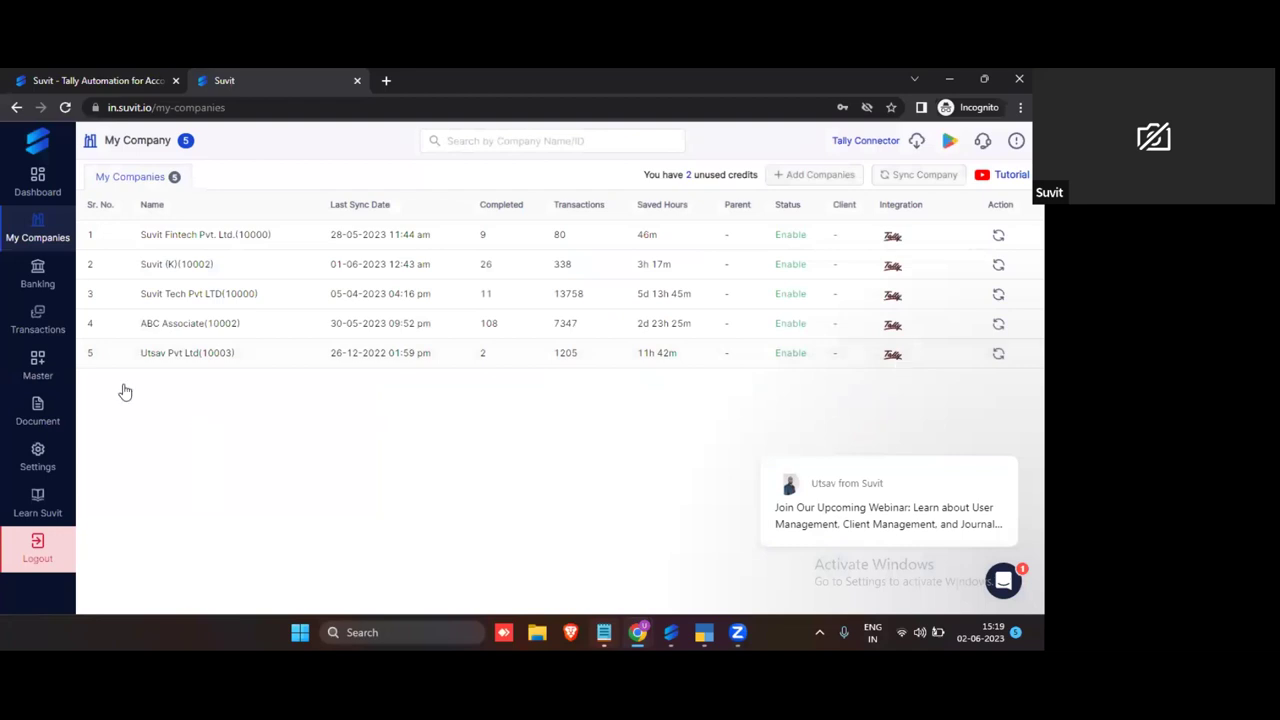
Step: Switch between Dashboard and My Companies, then minimise the incognito window
click(67, 185)
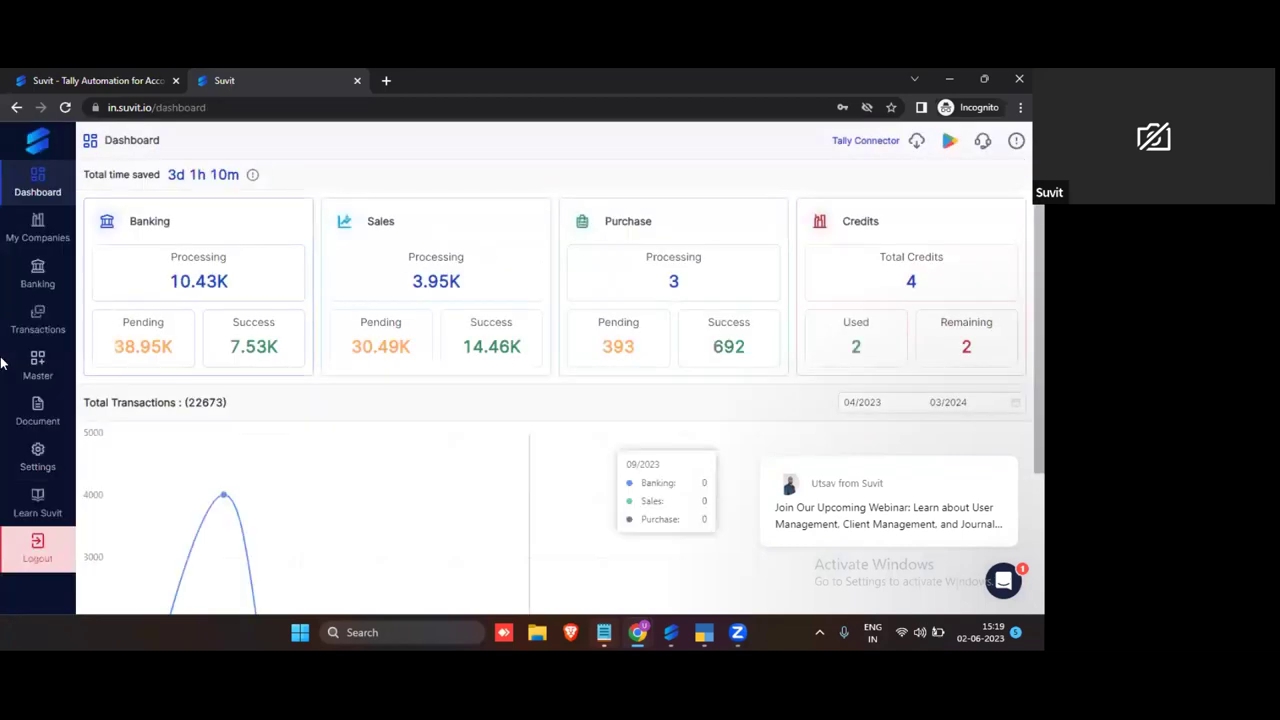
click(38, 235)
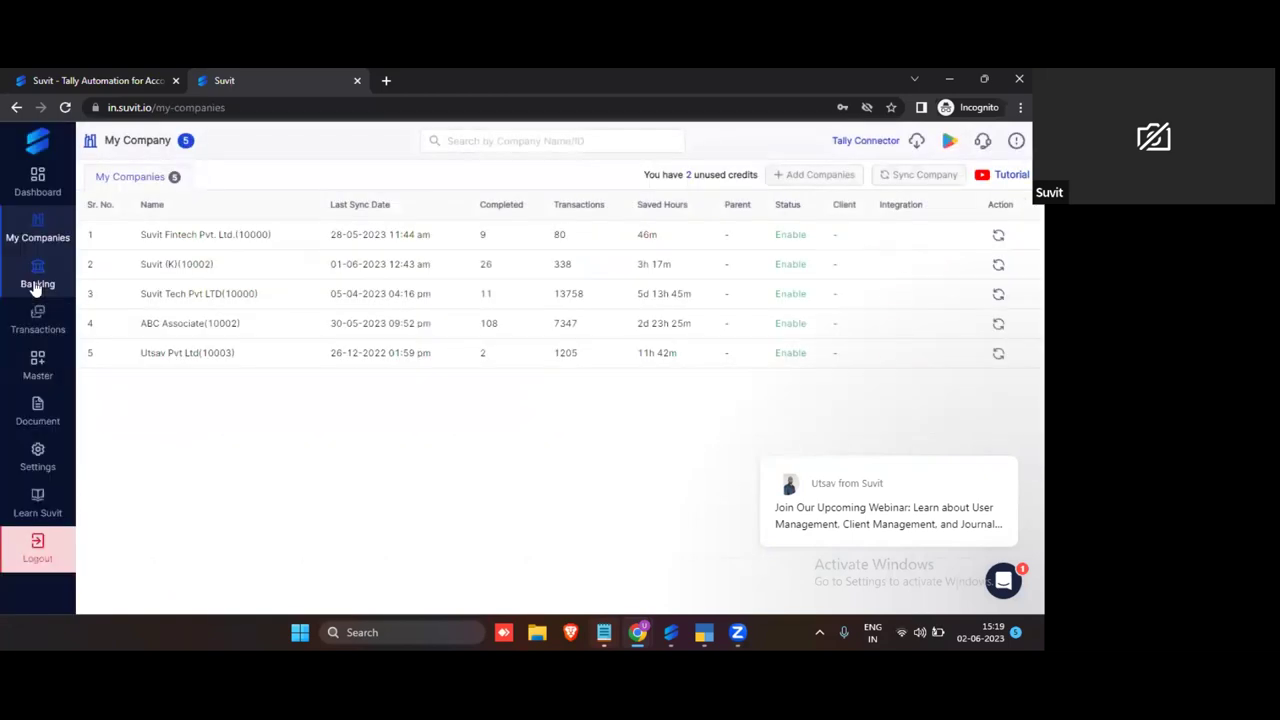
click(48, 190)
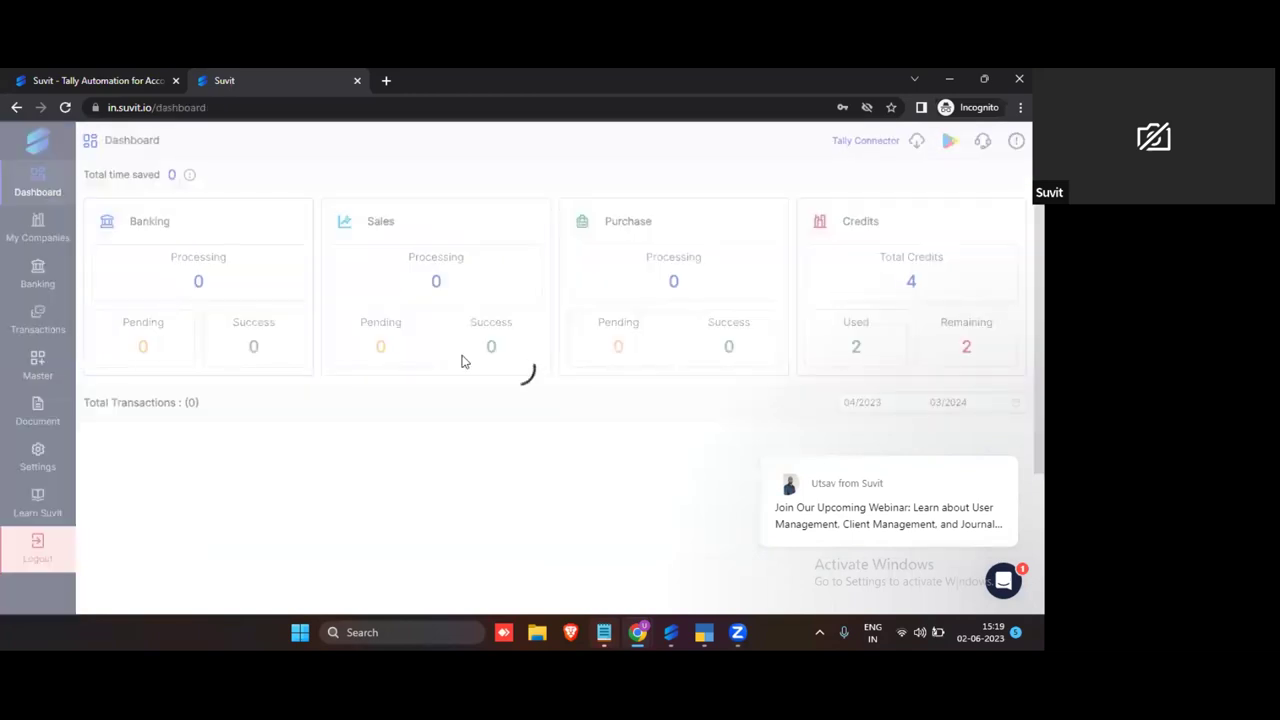
click(30, 232)
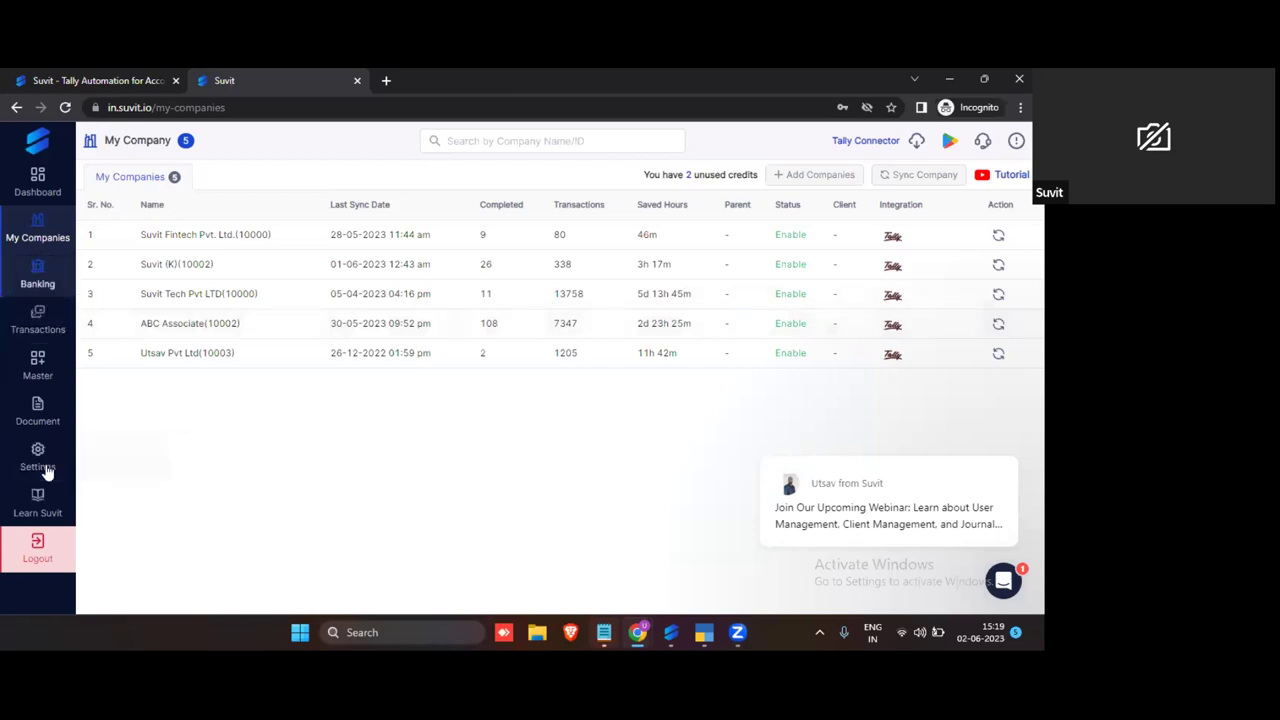
mouse_move(55, 467)
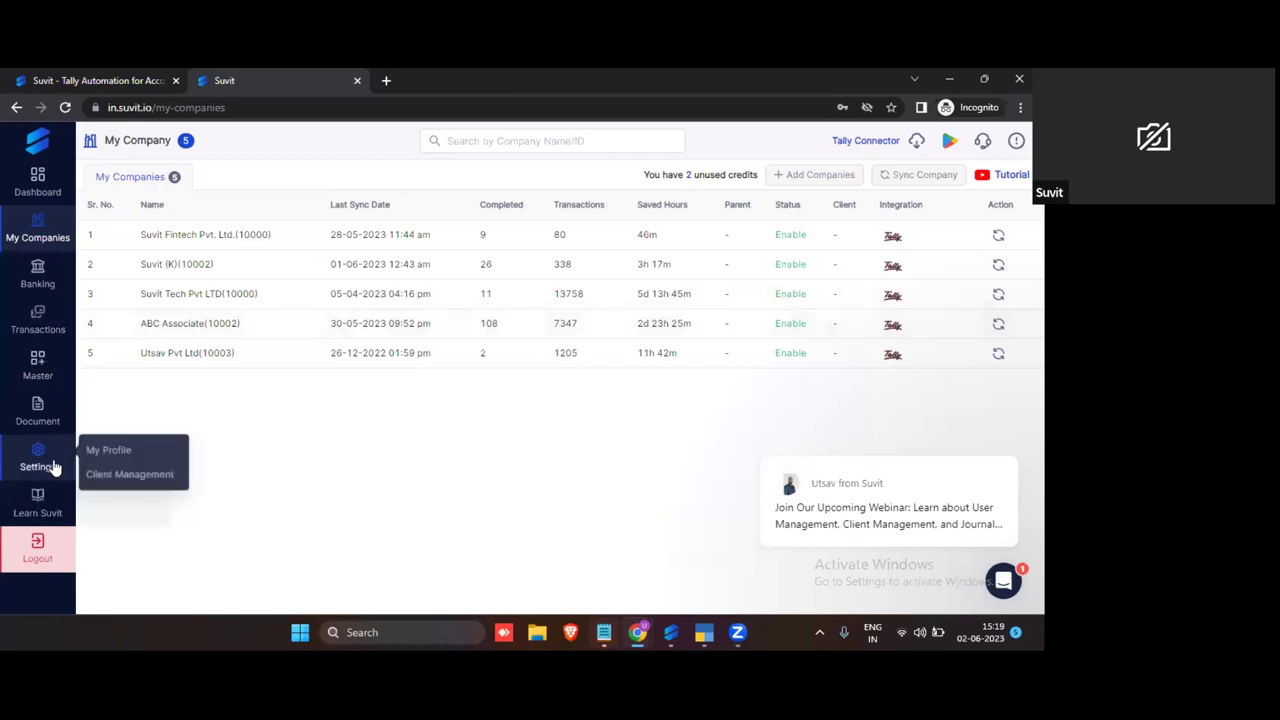
click(951, 80)
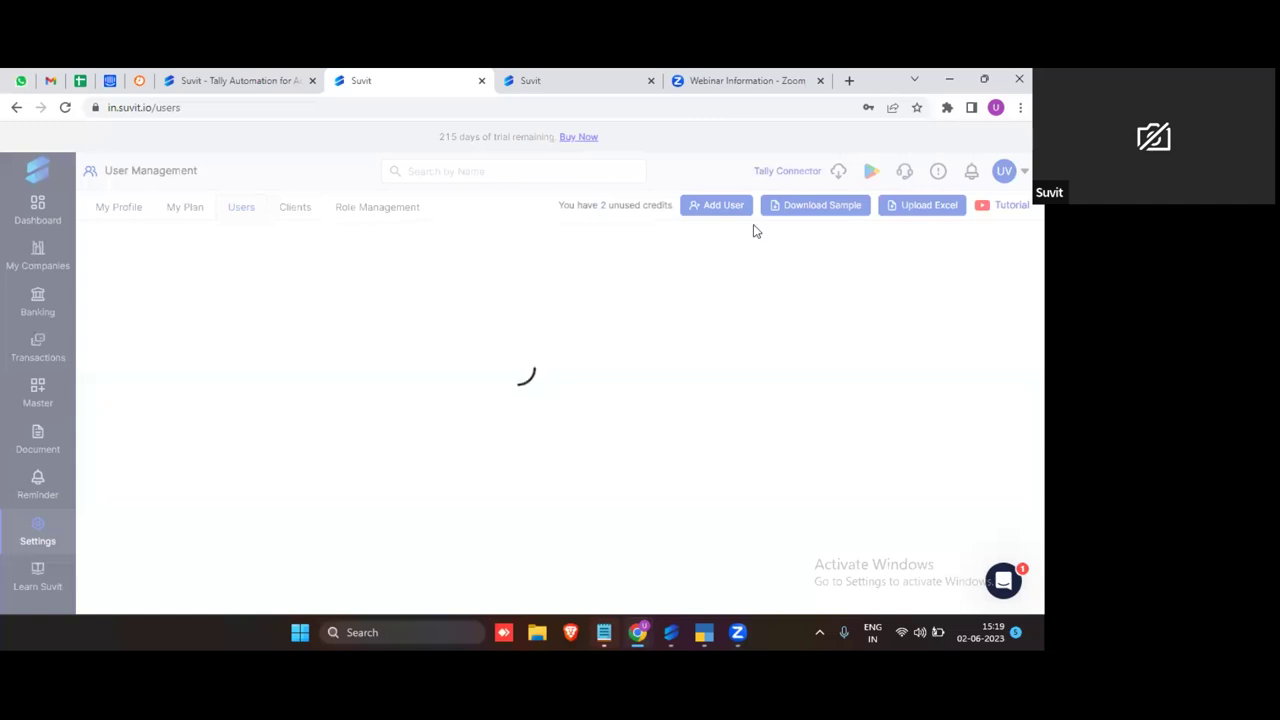
Step: Close the incognito window and open Settings > Client Management from the admin dashboard
key(alt+F4)
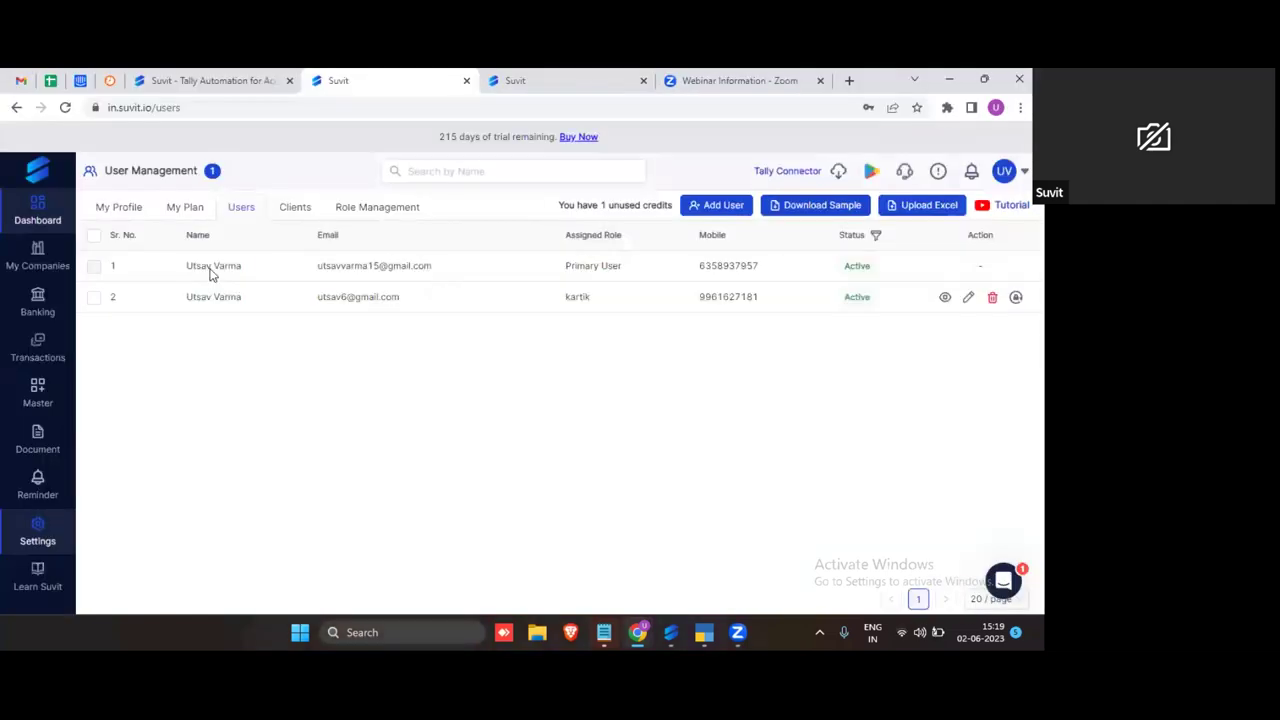
click(40, 205)
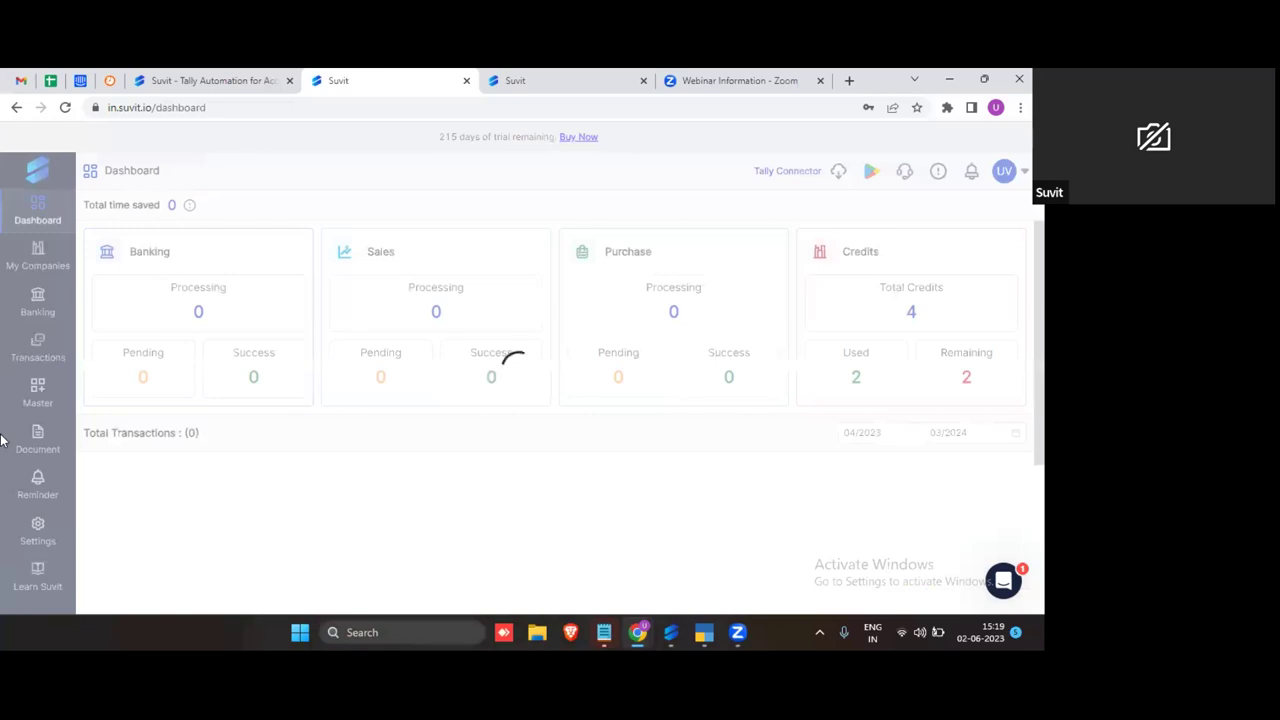
mouse_move(37, 530)
click(136, 512)
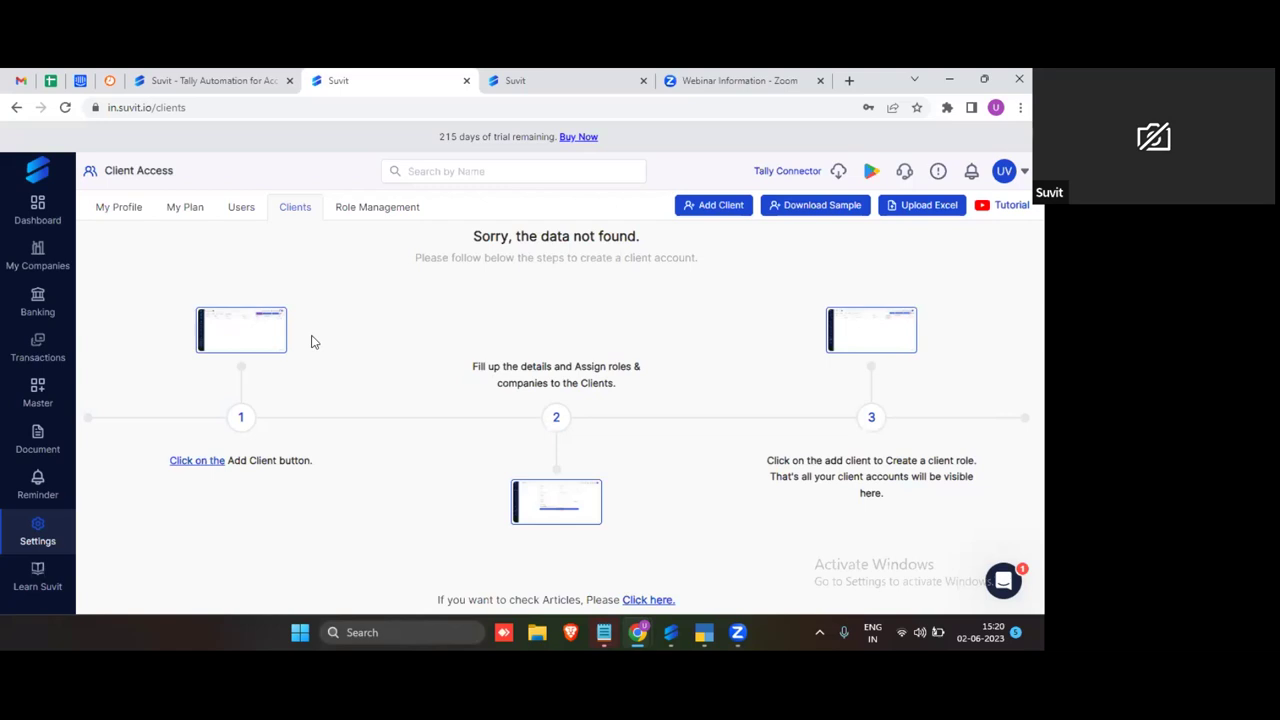
Step: Fill the Add Client form with the client's name, e-mail, mobile number and password, then start a new role
click(708, 209)
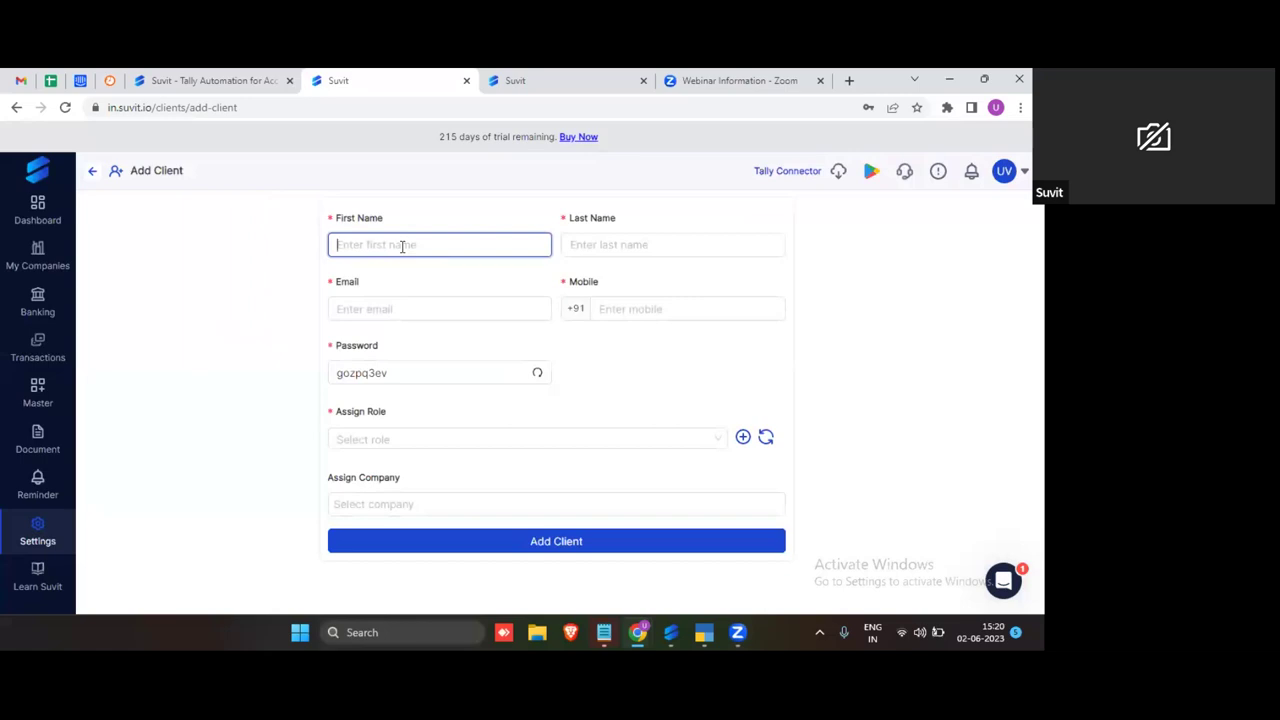
text(De)
text(e)
text(e)
key(BackSpace)
key(BackSpace)
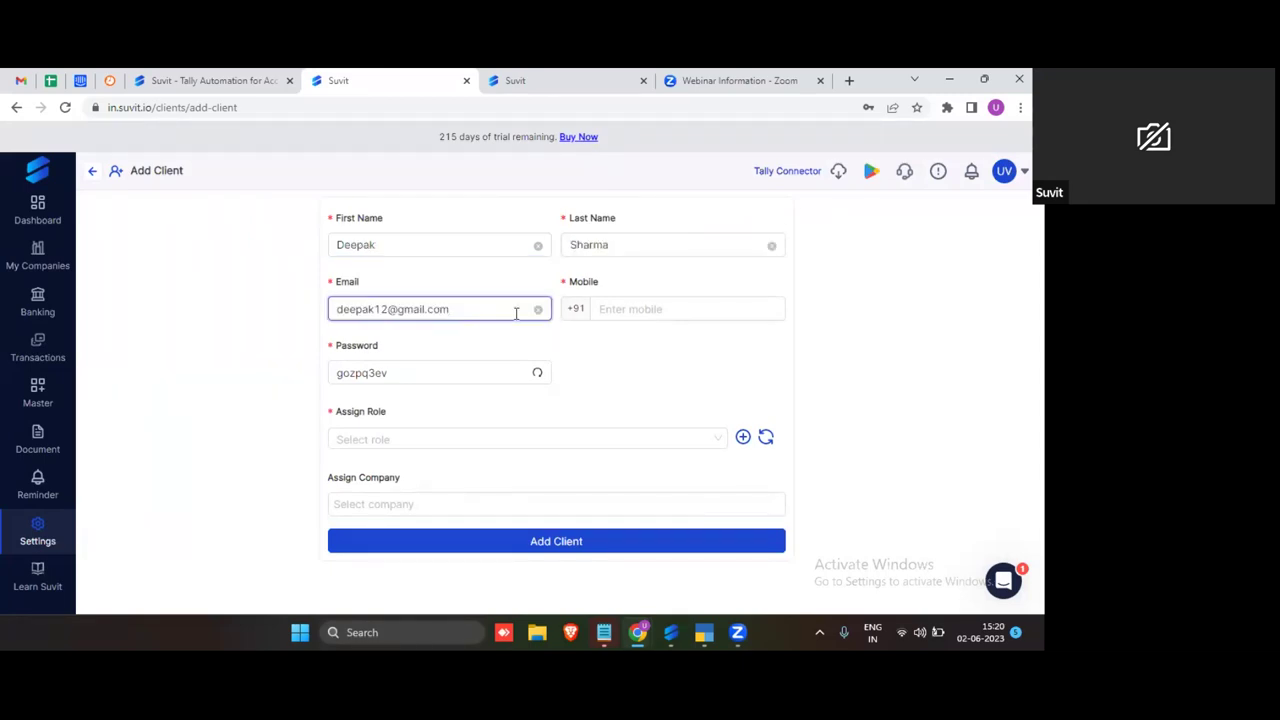
key(Tab)
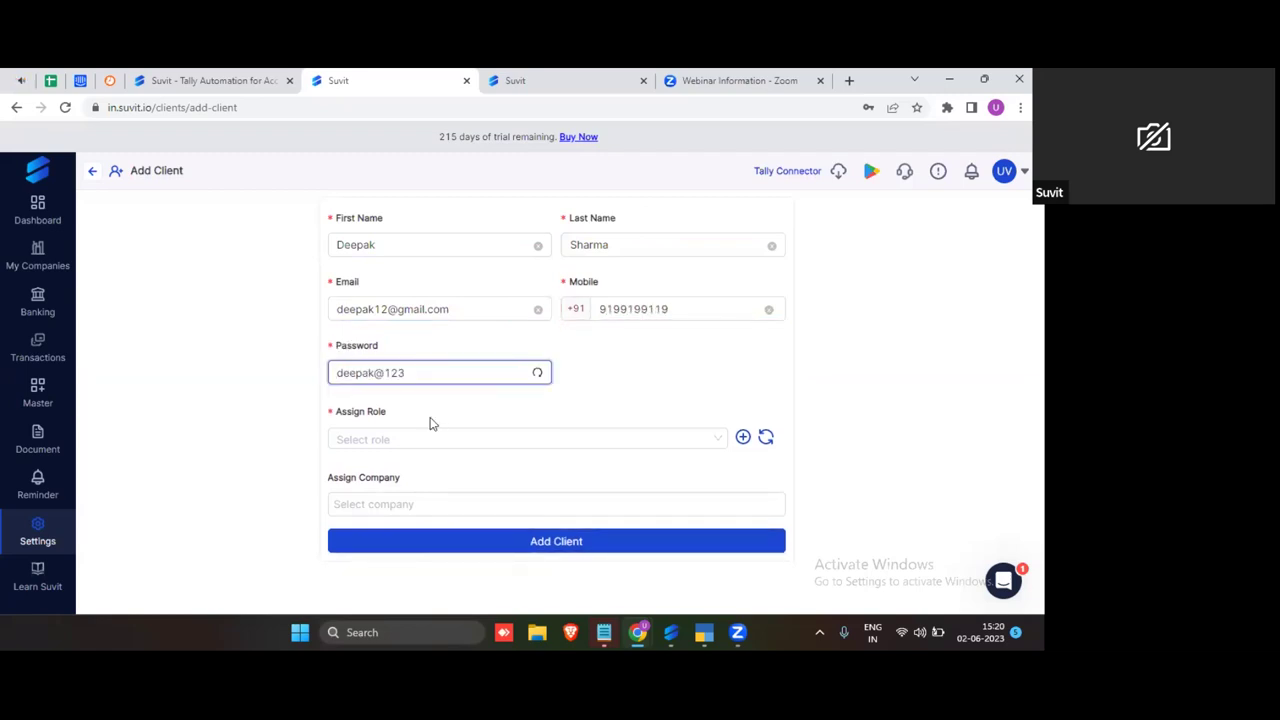
click(627, 443)
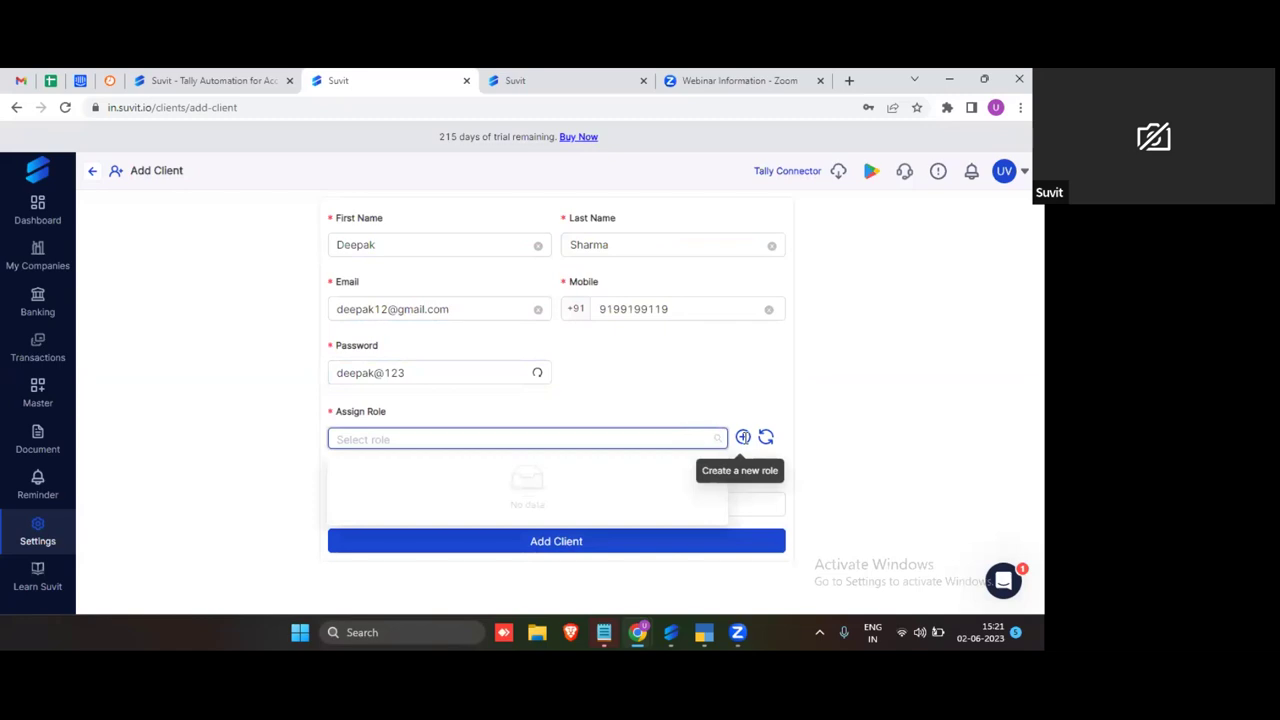
click(742, 437)
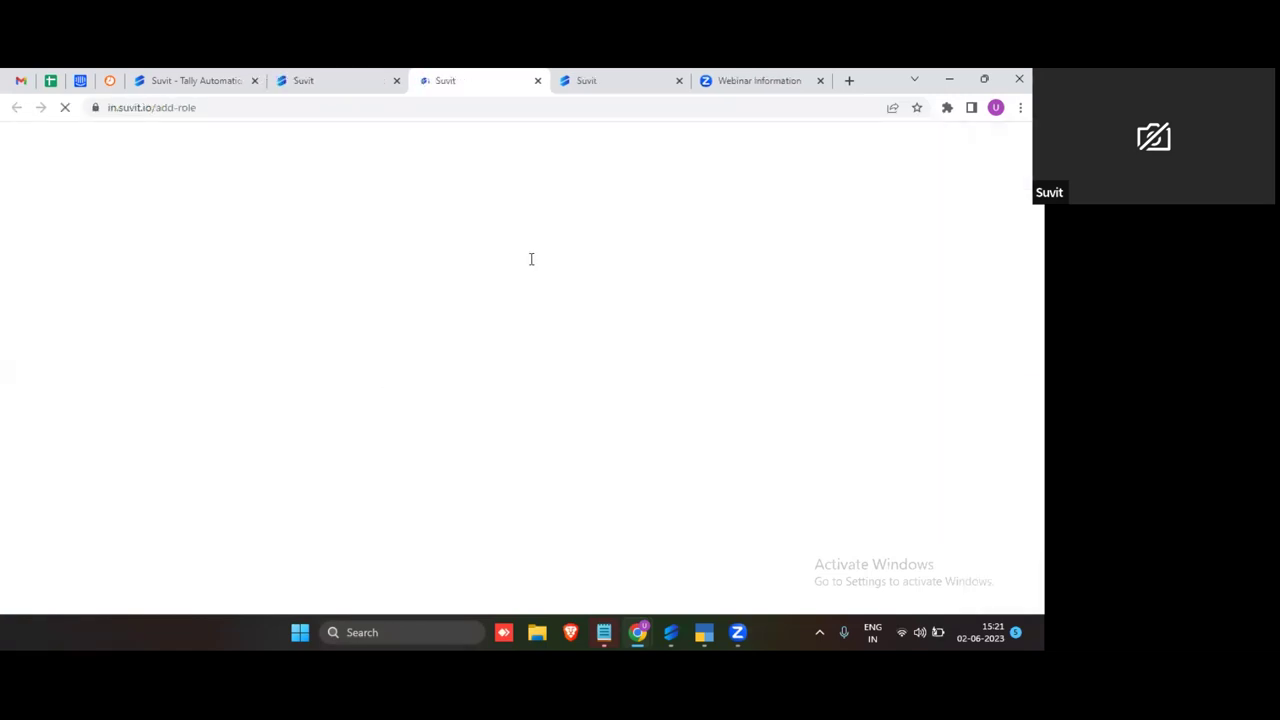
Step: Create a Client-type role, named after the client, with full Banking access, view and create rights
double_click(129, 214)
click(148, 287)
click(428, 237)
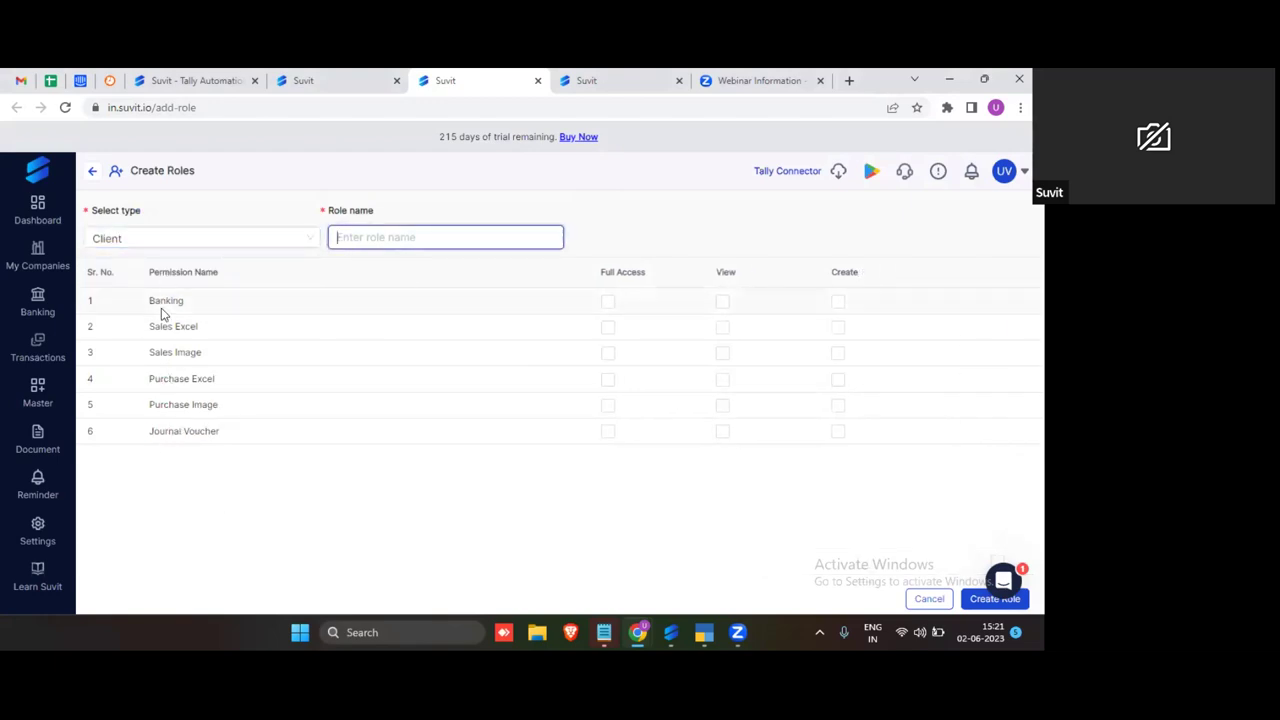
click(607, 301)
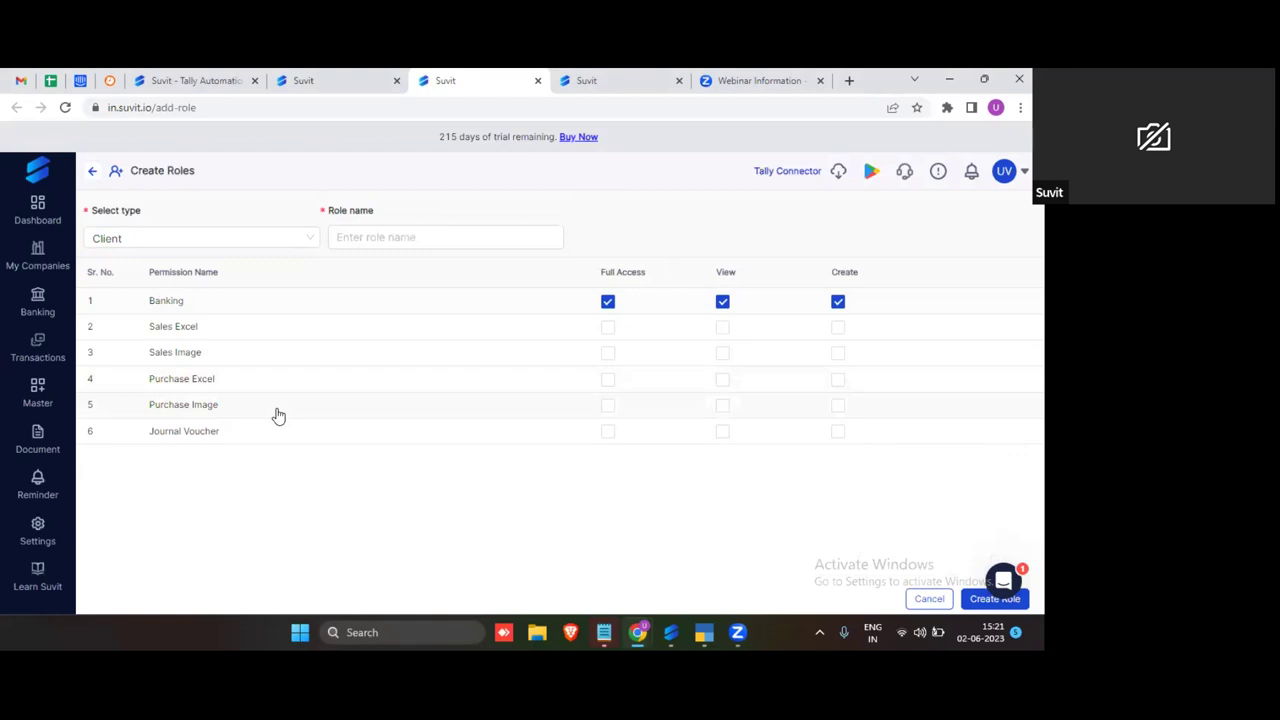
click(355, 241)
text(Deepak)
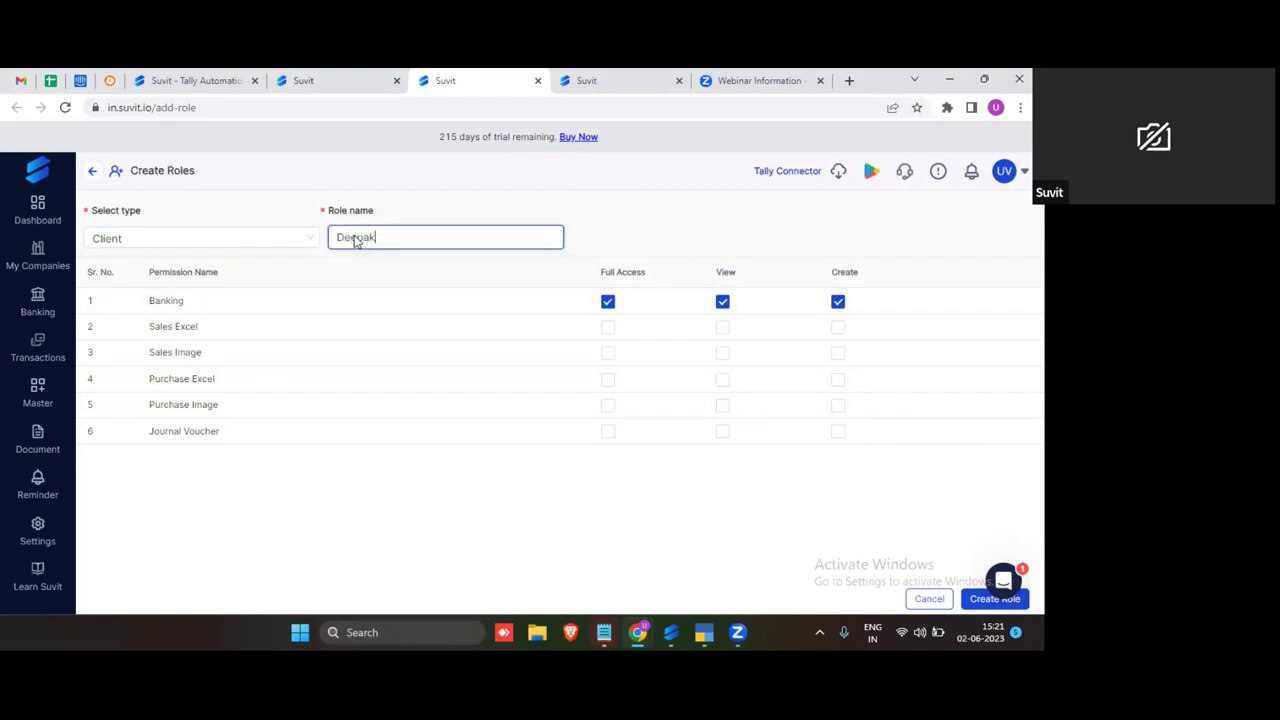
click(985, 602)
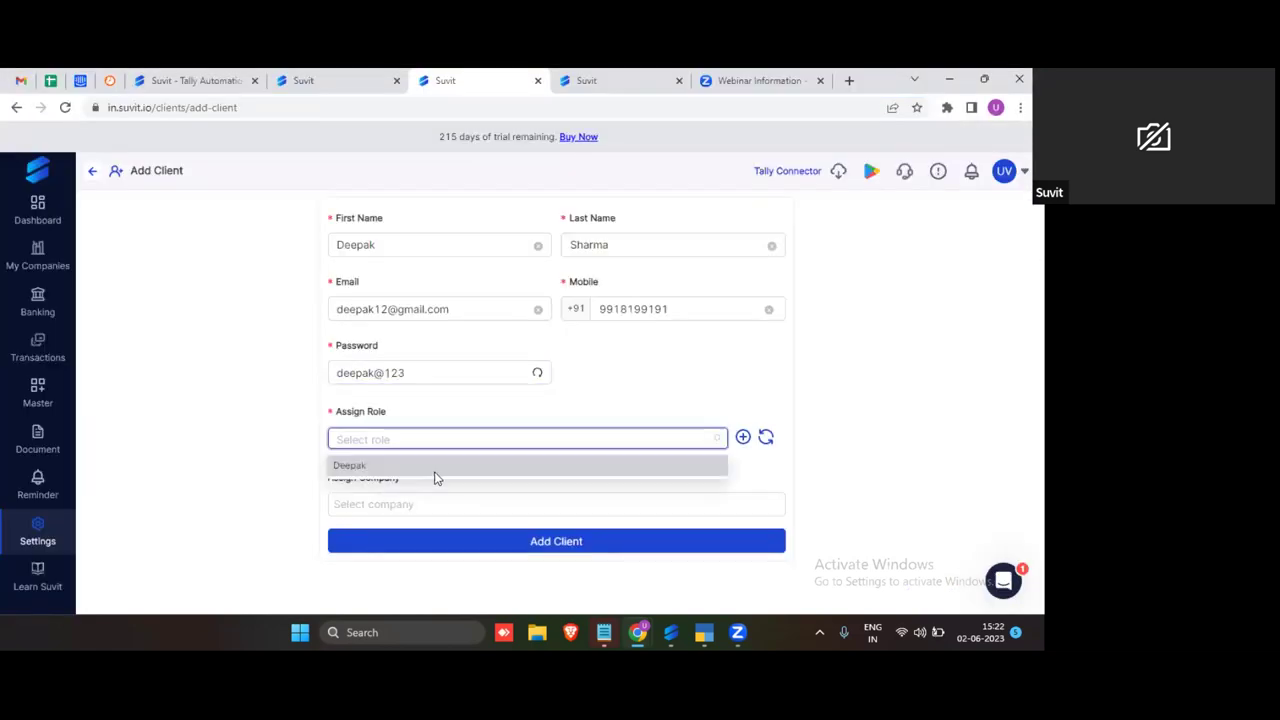
Step: Assign the new role and ABC Associate (10002) instead of Suvit Fintech, create the client, and copy its login details
click(428, 464)
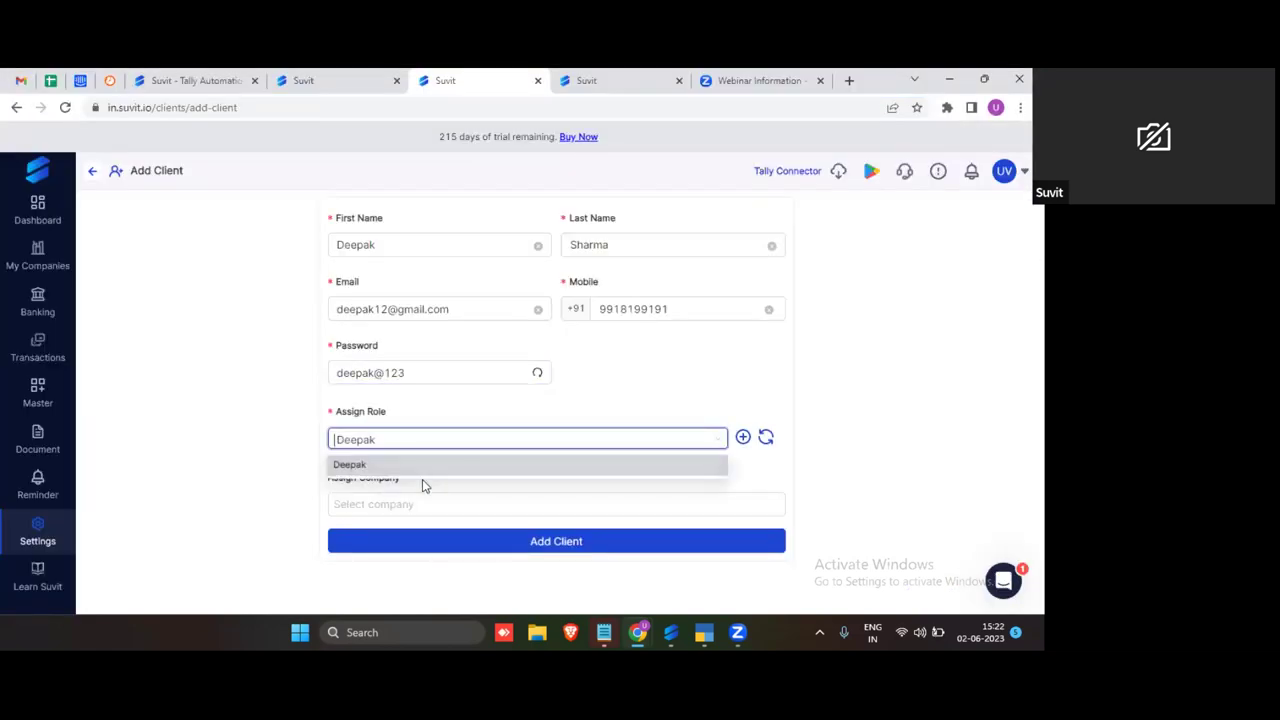
click(416, 506)
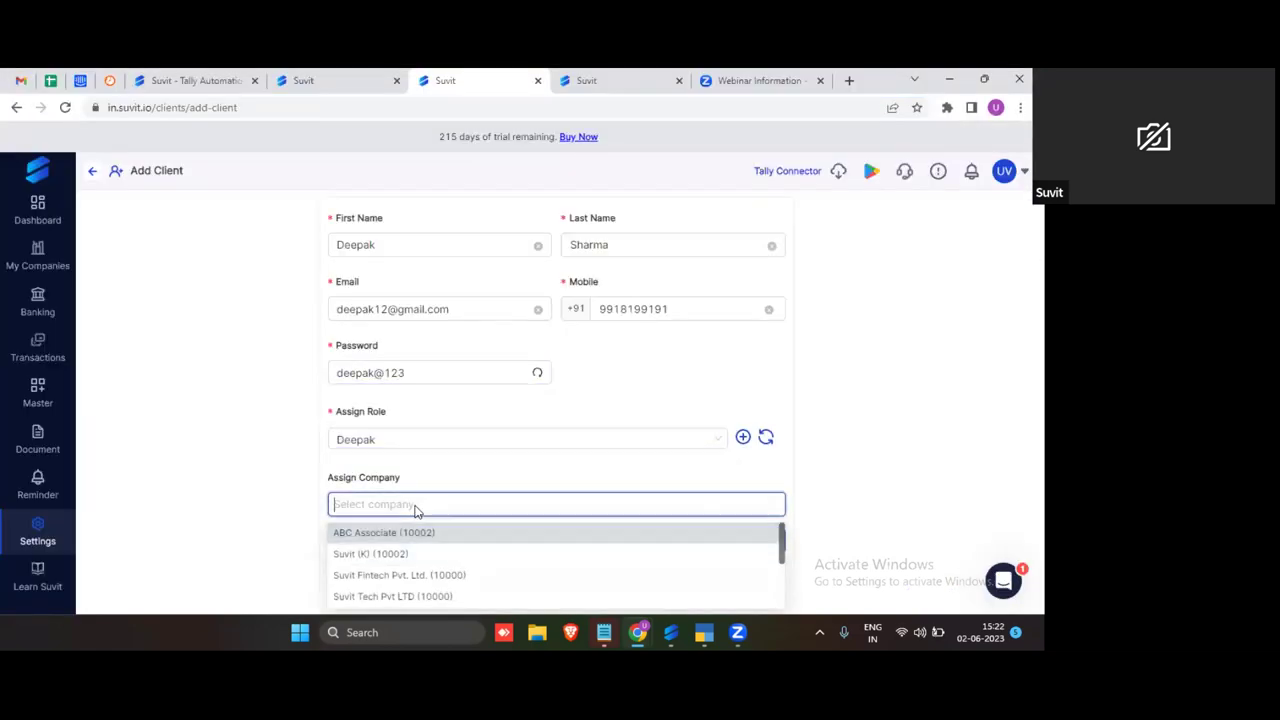
click(404, 576)
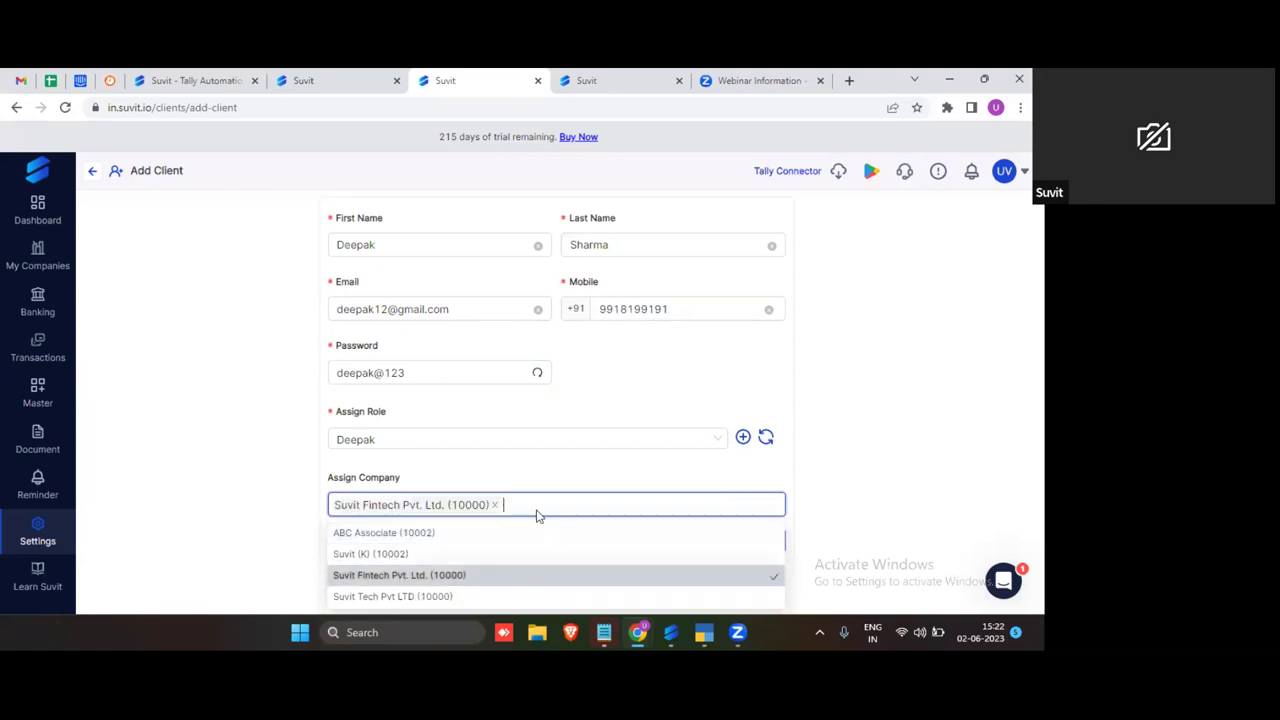
click(729, 496)
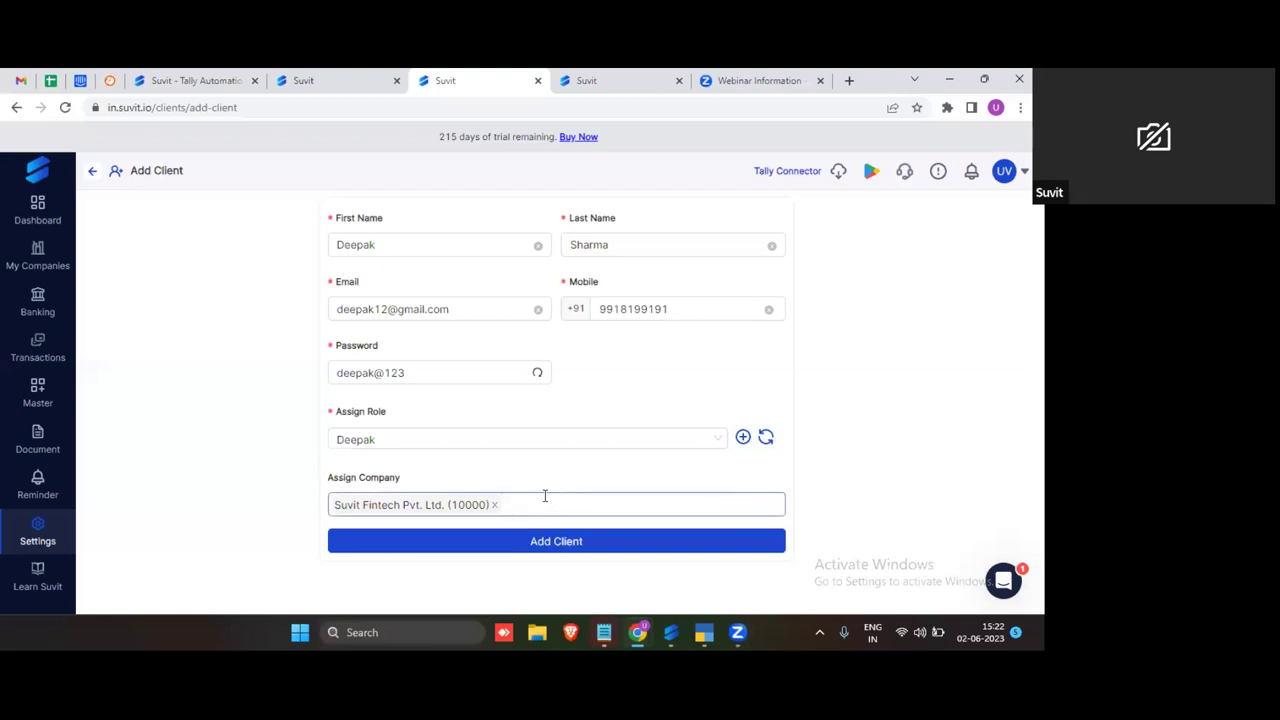
click(506, 505)
key(BackSpace)
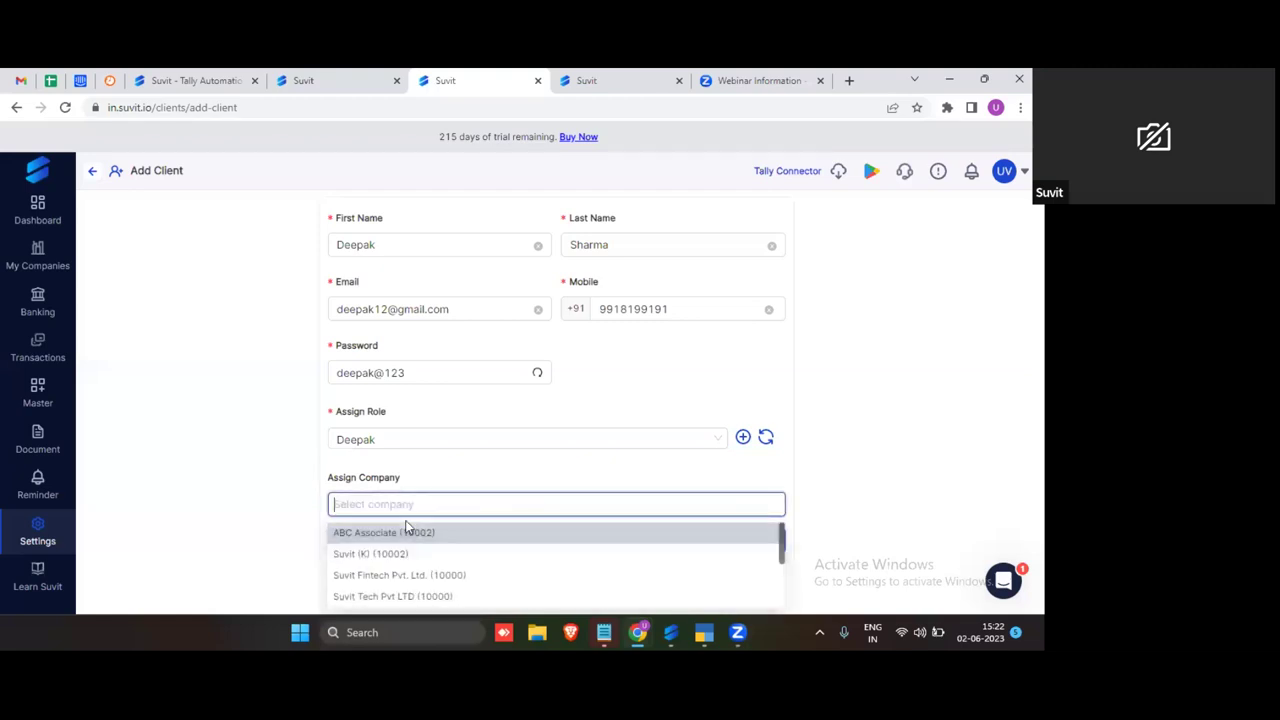
click(404, 531)
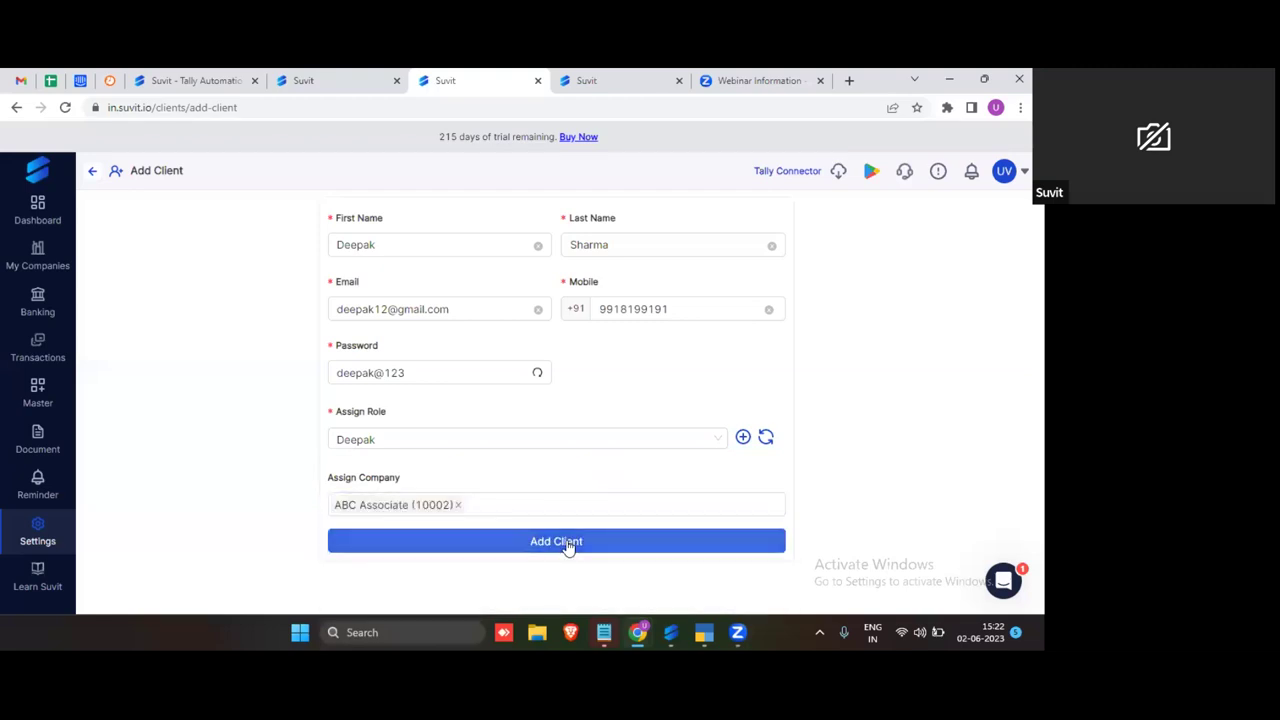
click(565, 545)
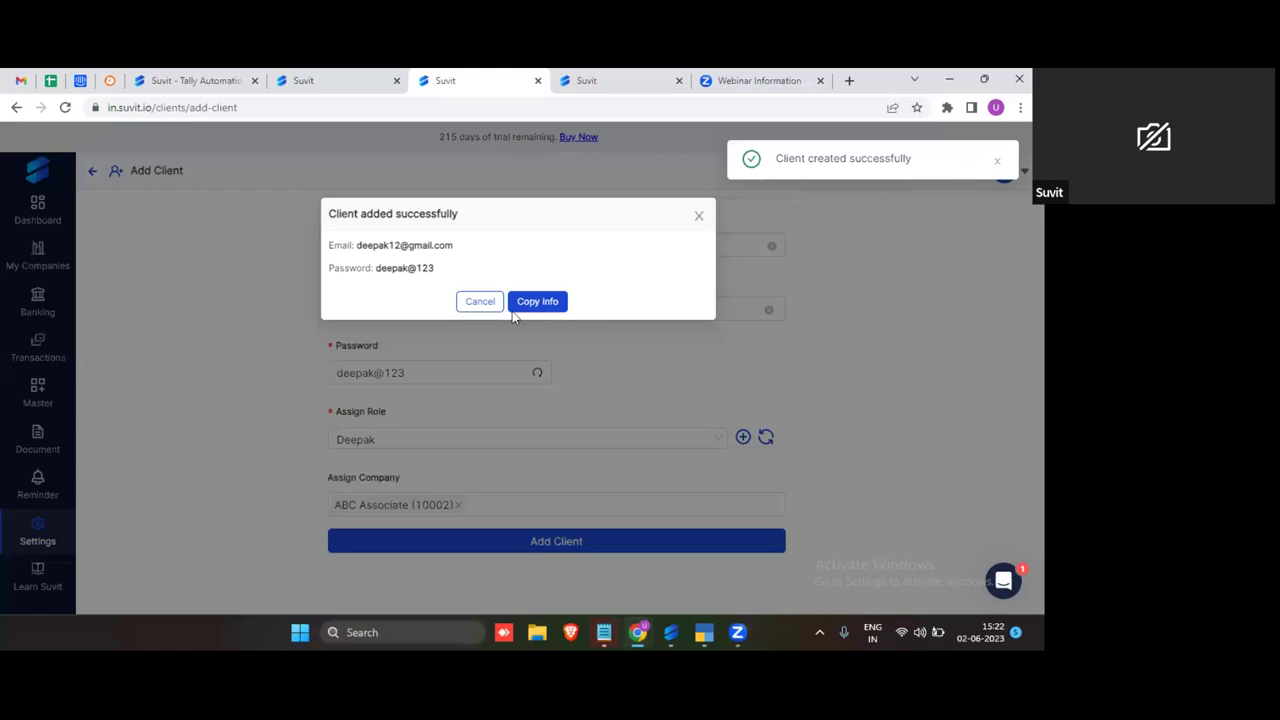
click(535, 302)
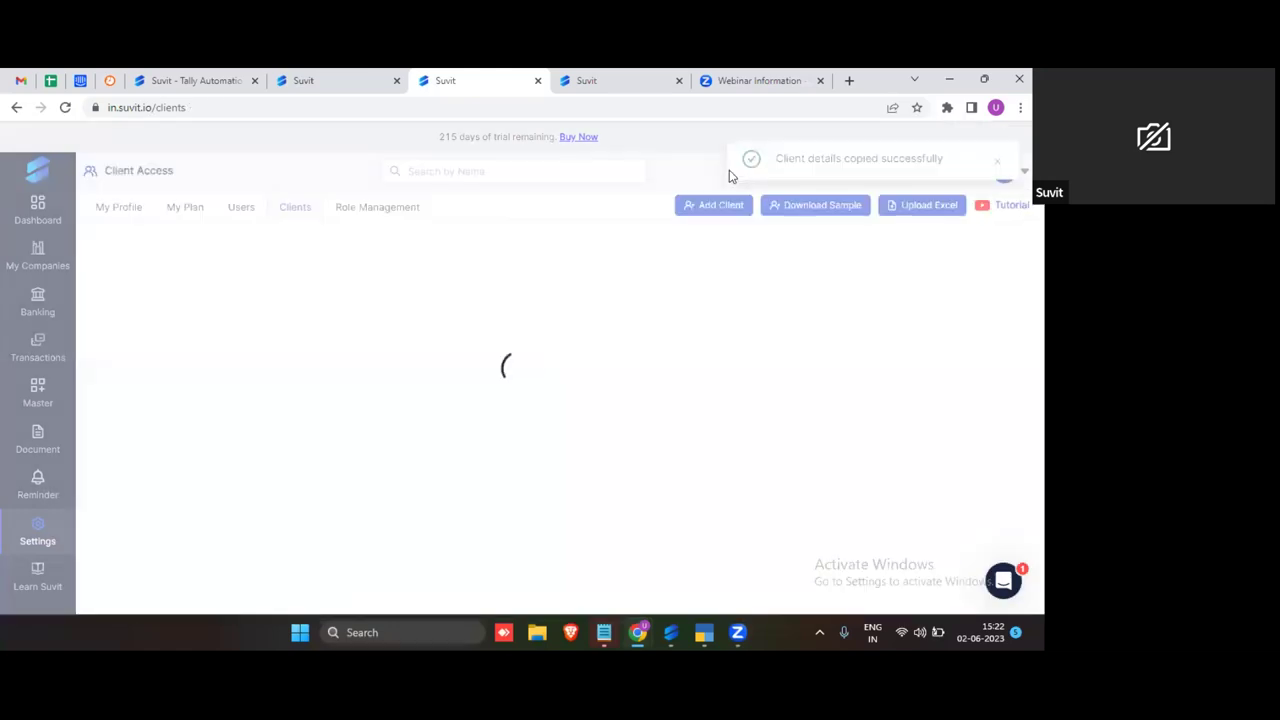
Step: Open a new incognito window and go to the Suvit sign-in page
click(1020, 107)
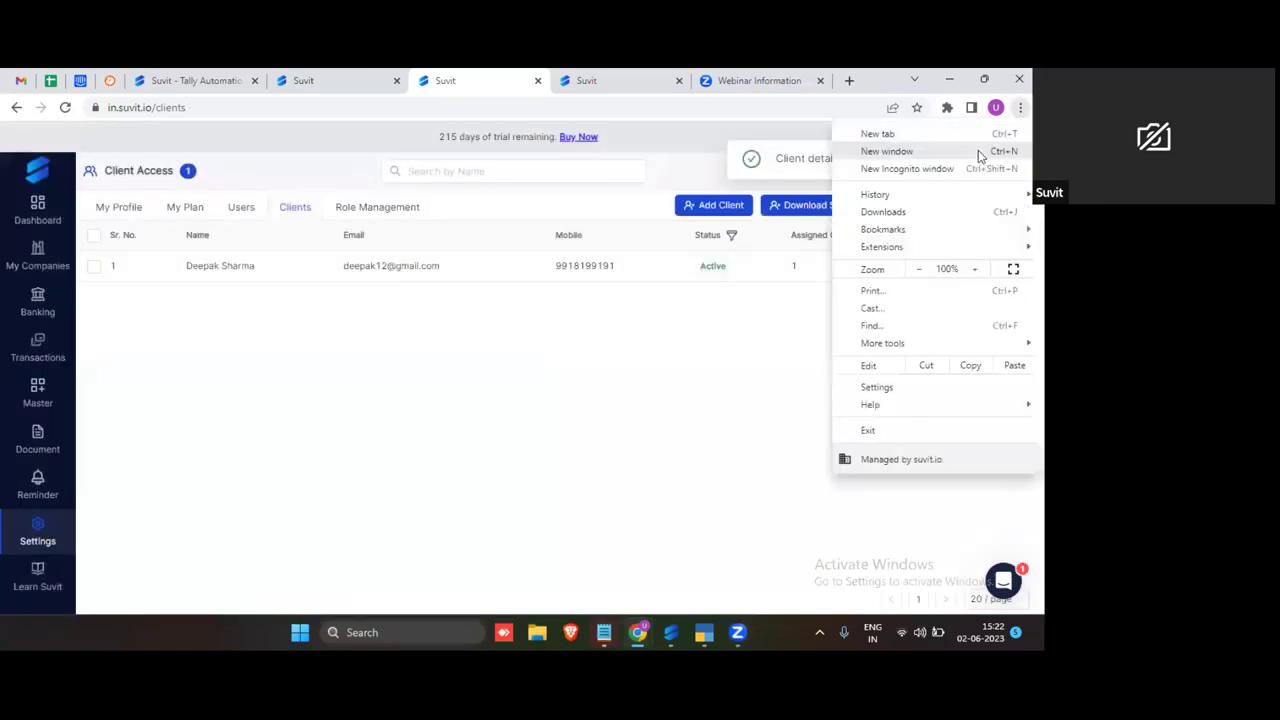
click(946, 168)
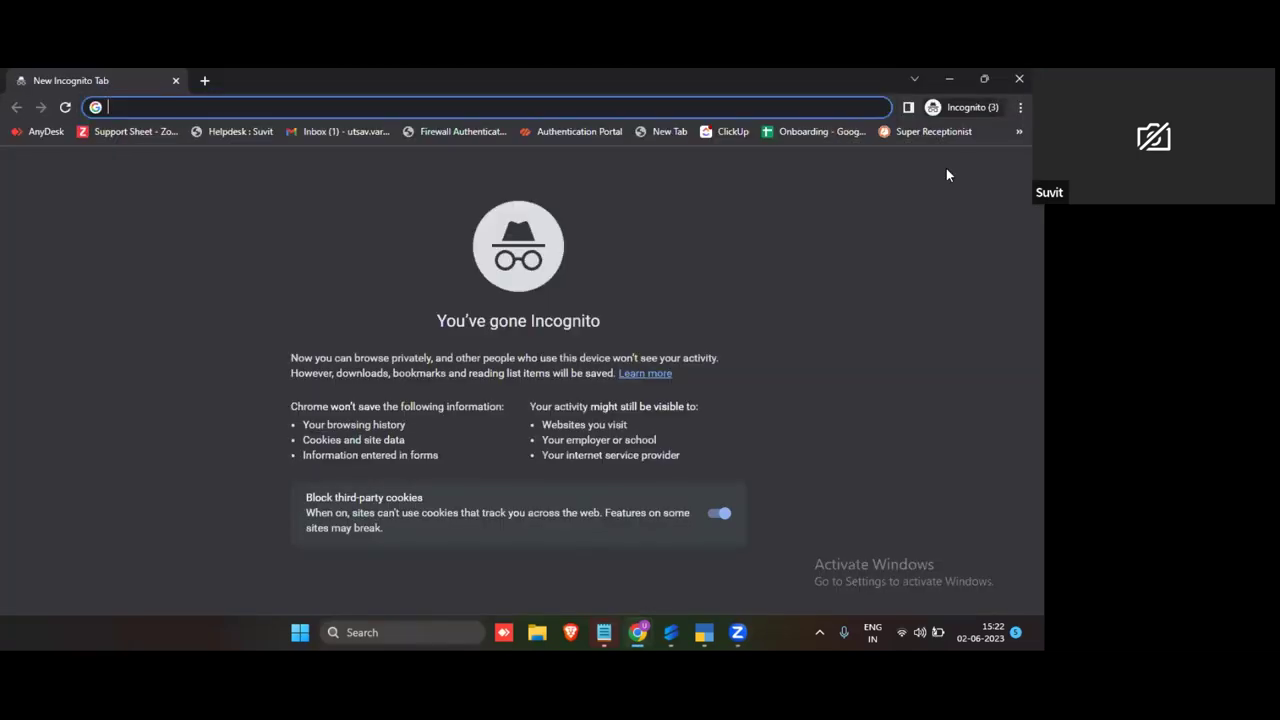
text(suvit)
key(Return)
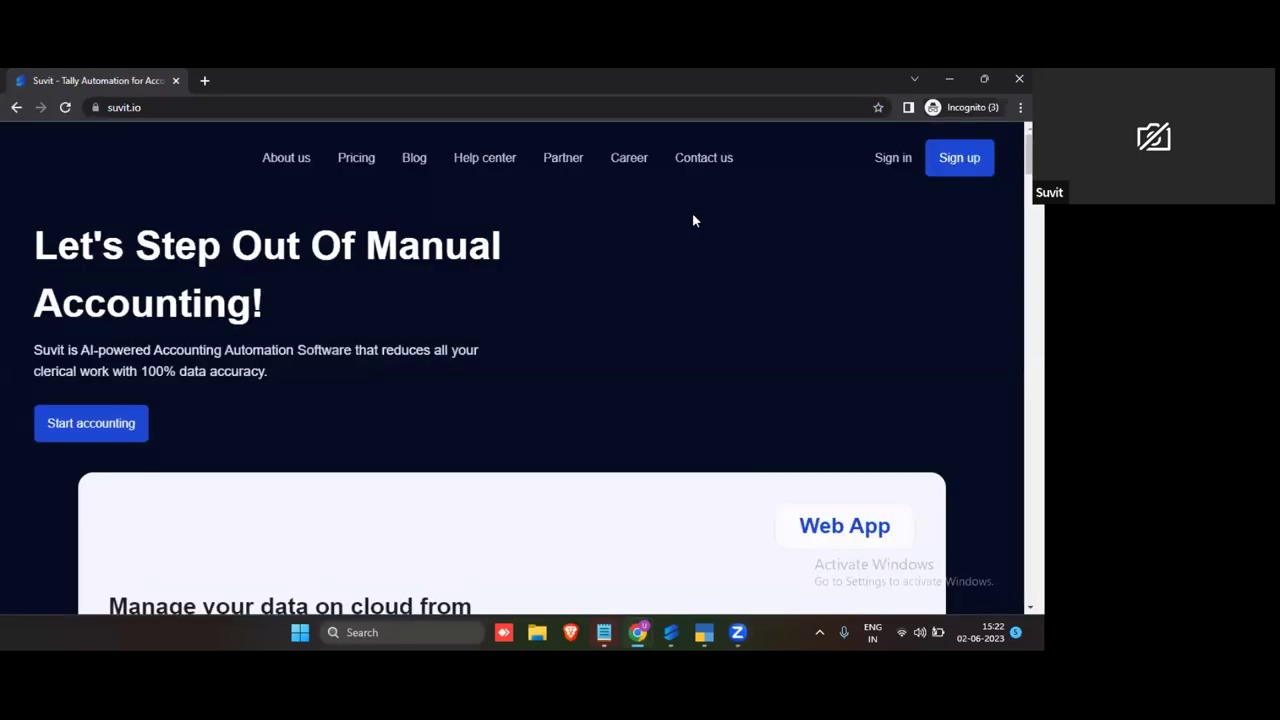
click(912, 164)
Step: Paste the copied client e-mail and password into the login fields and sign in
click(660, 296)
key(ctrl+v)
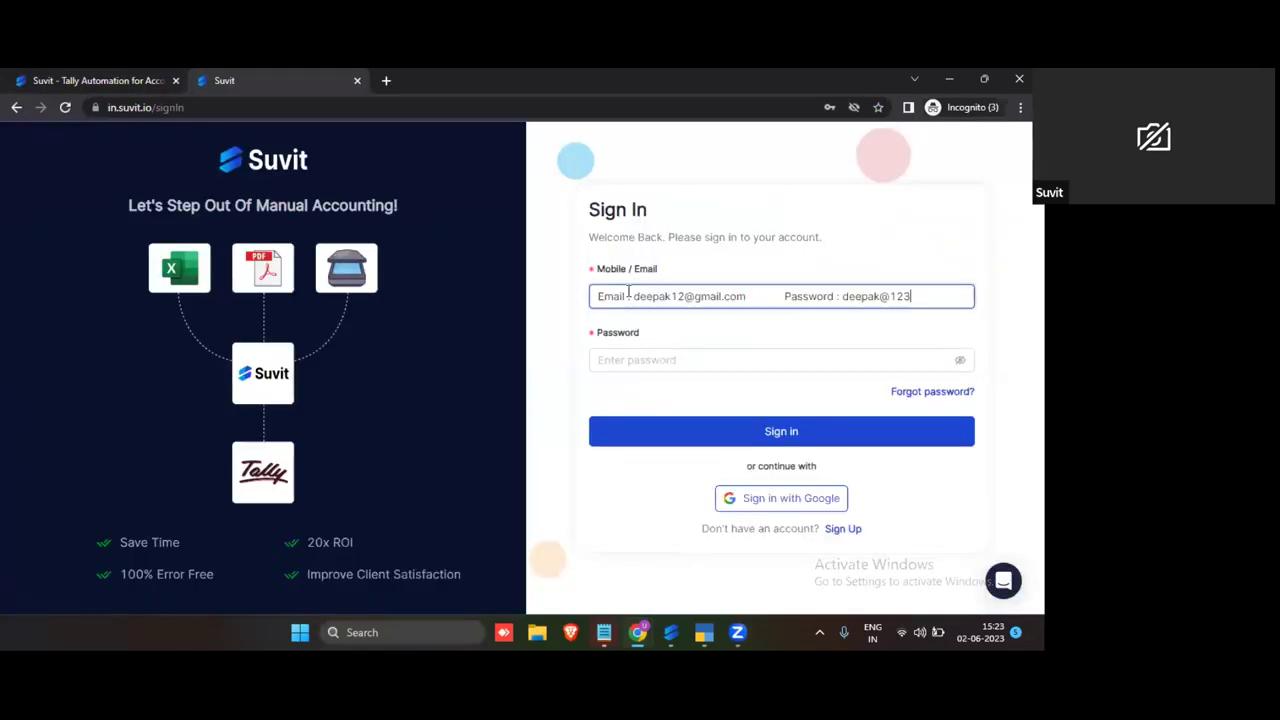
click(636, 297)
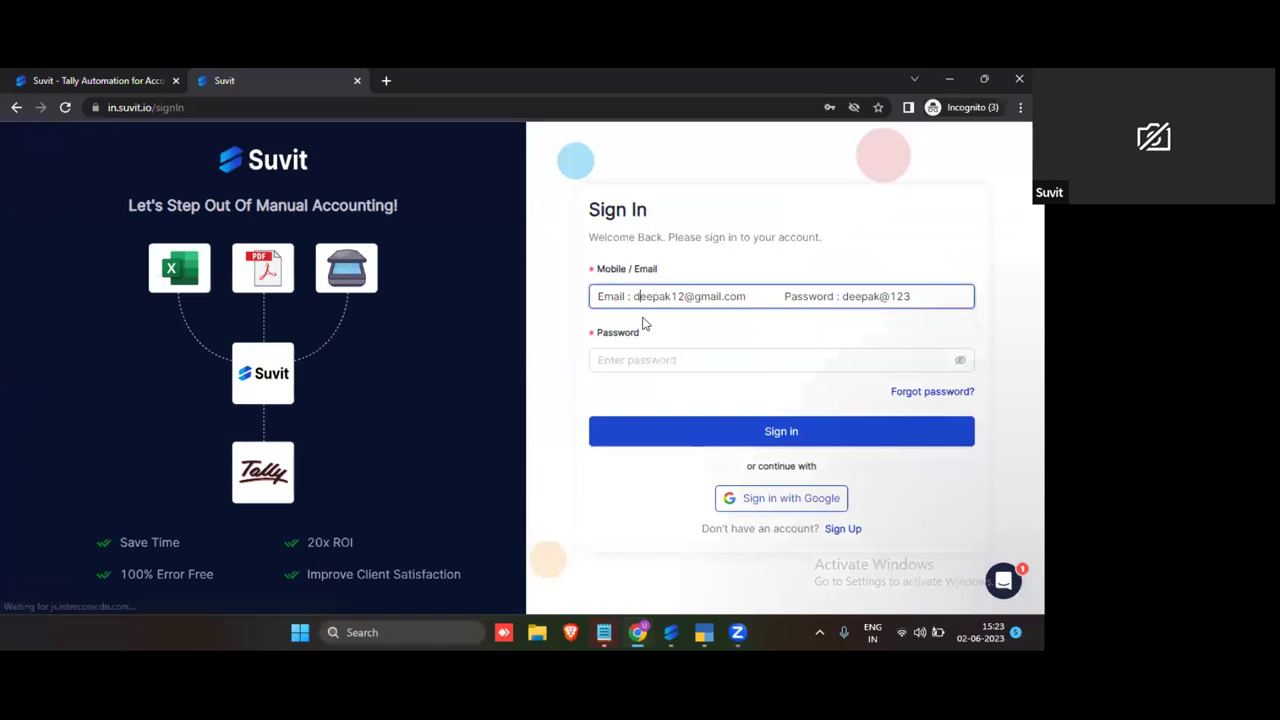
key(BackSpace)
key(BackSpace)
key(BackSpace)
key(BackSpace)
key(BackSpace)
key(BackSpace)
key(BackSpace)
key(BackSpace)
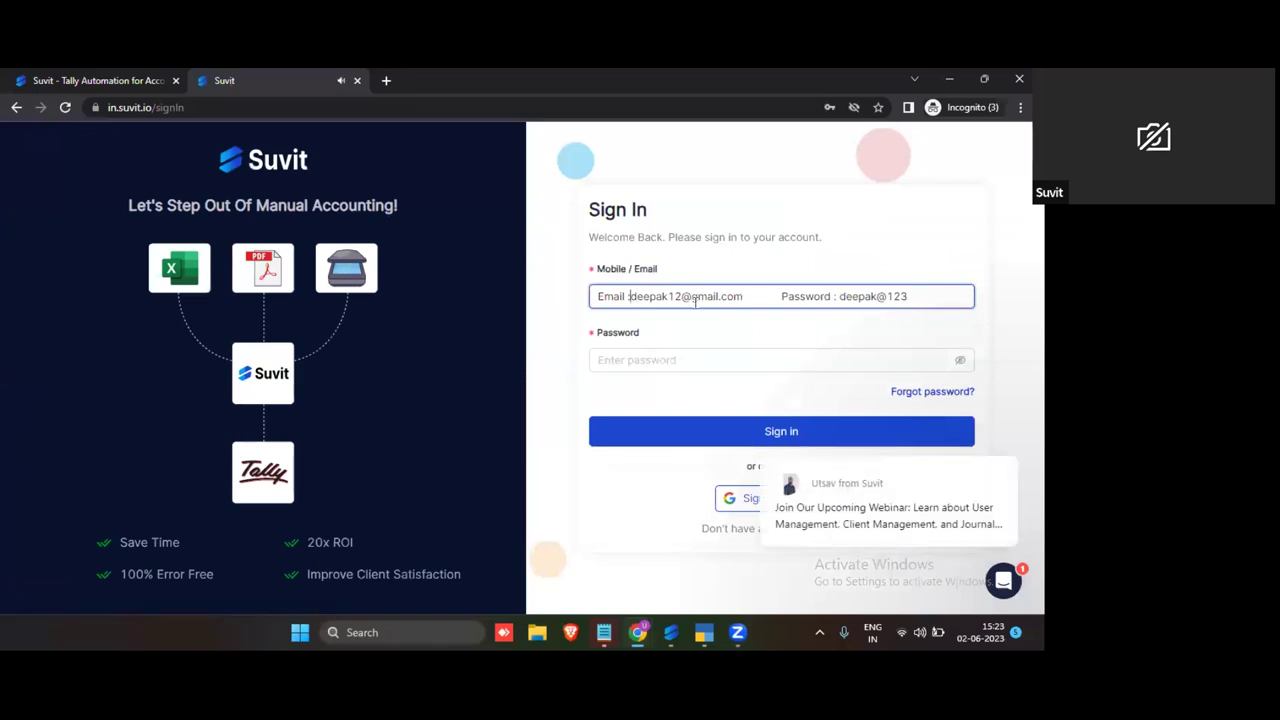
drag(745, 302, 976, 300)
drag(820, 296, 700, 360)
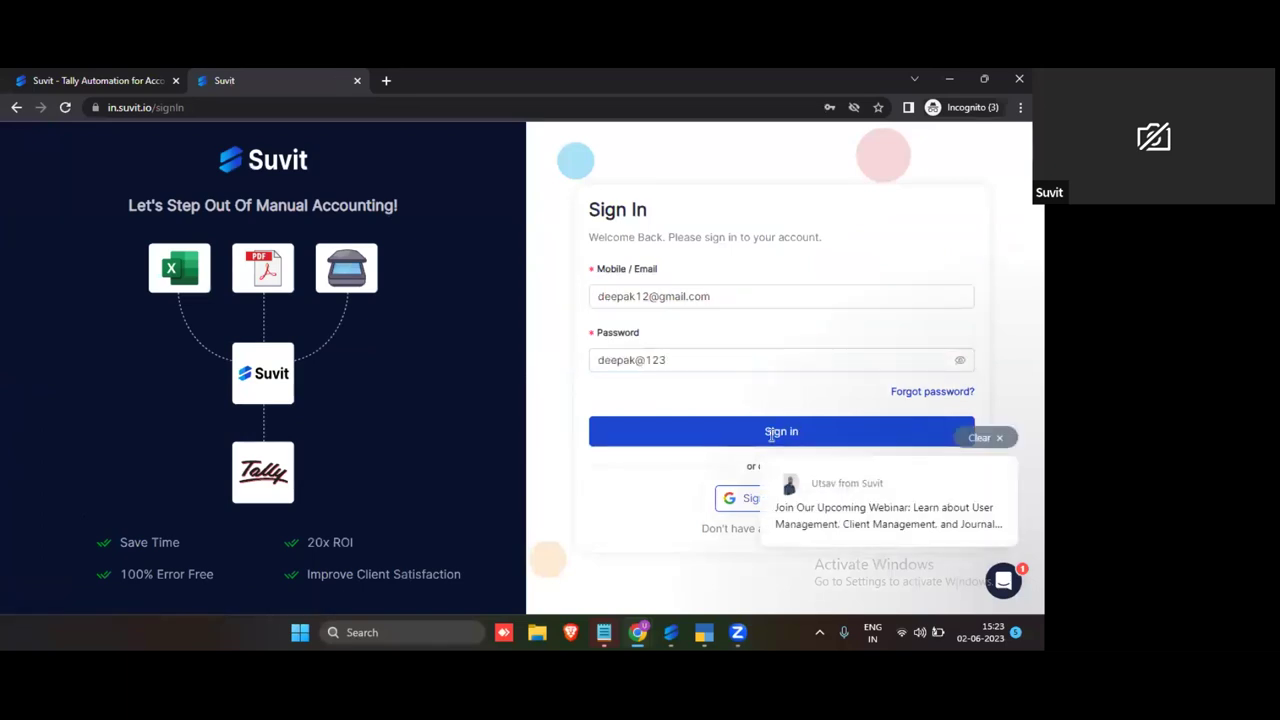
click(770, 433)
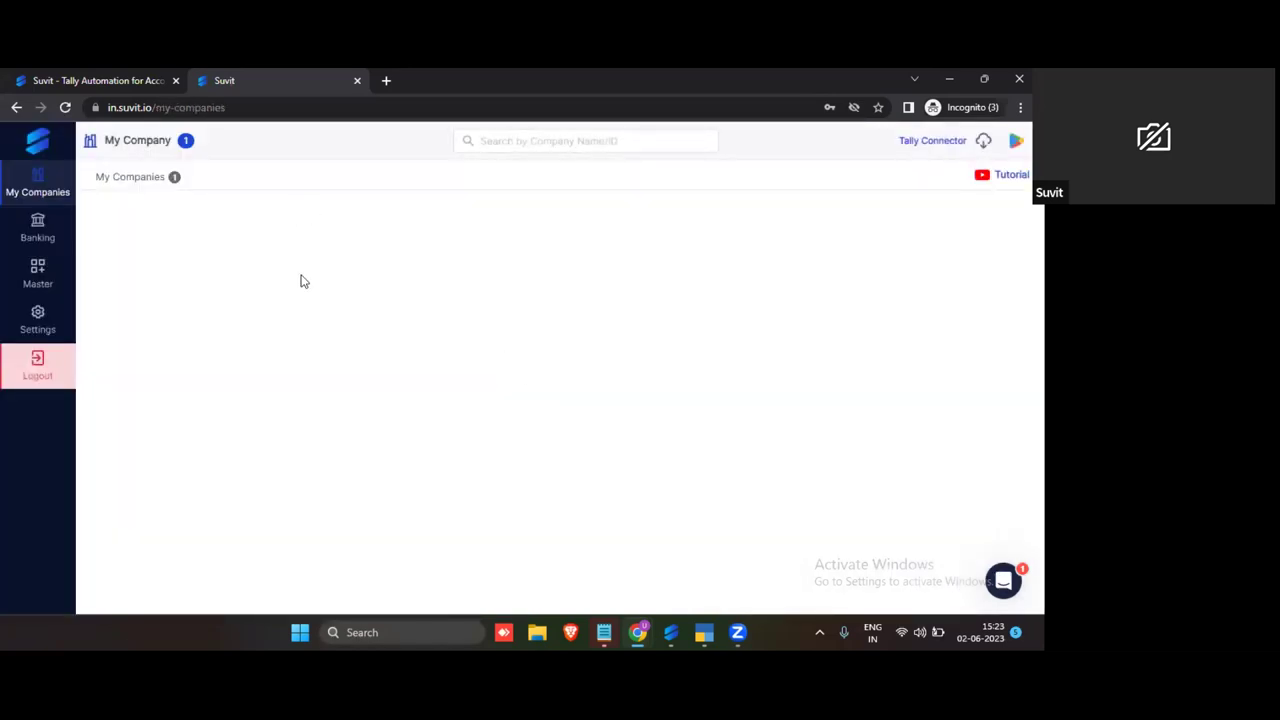
Step: In Banking, start a bank statement import for ABC Associate (10002) with SBI as the bank
click(35, 226)
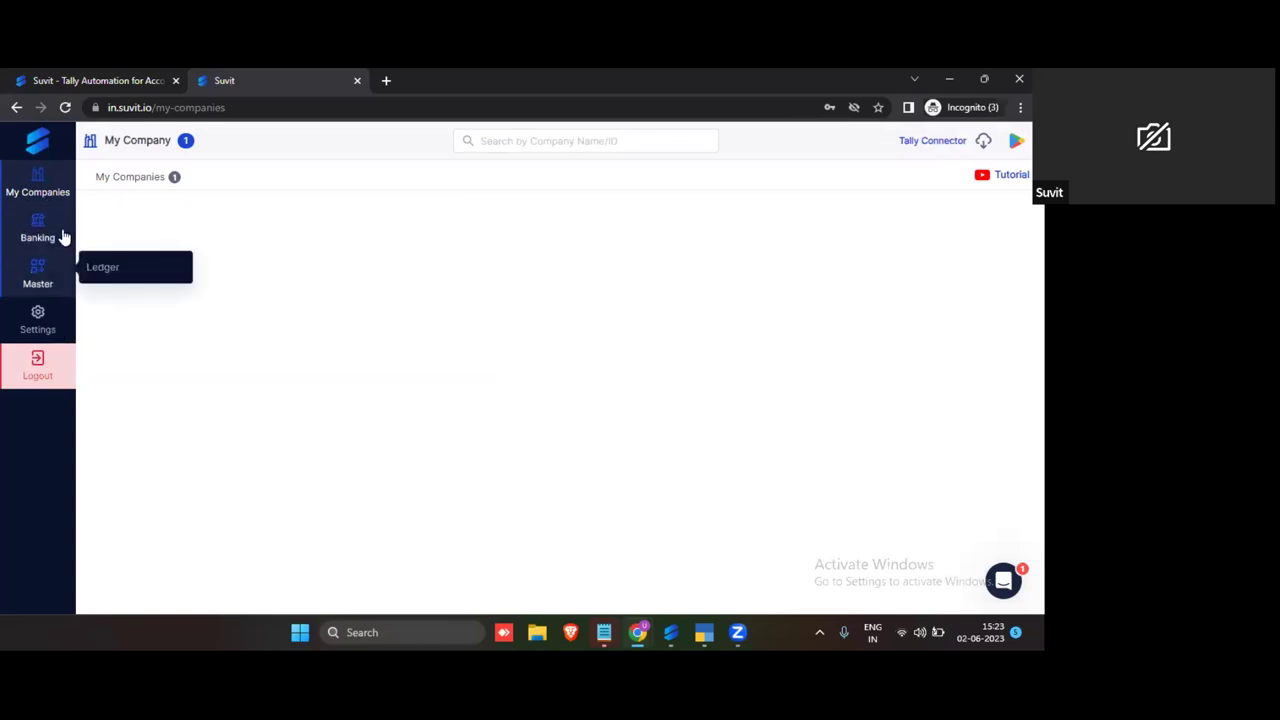
click(56, 233)
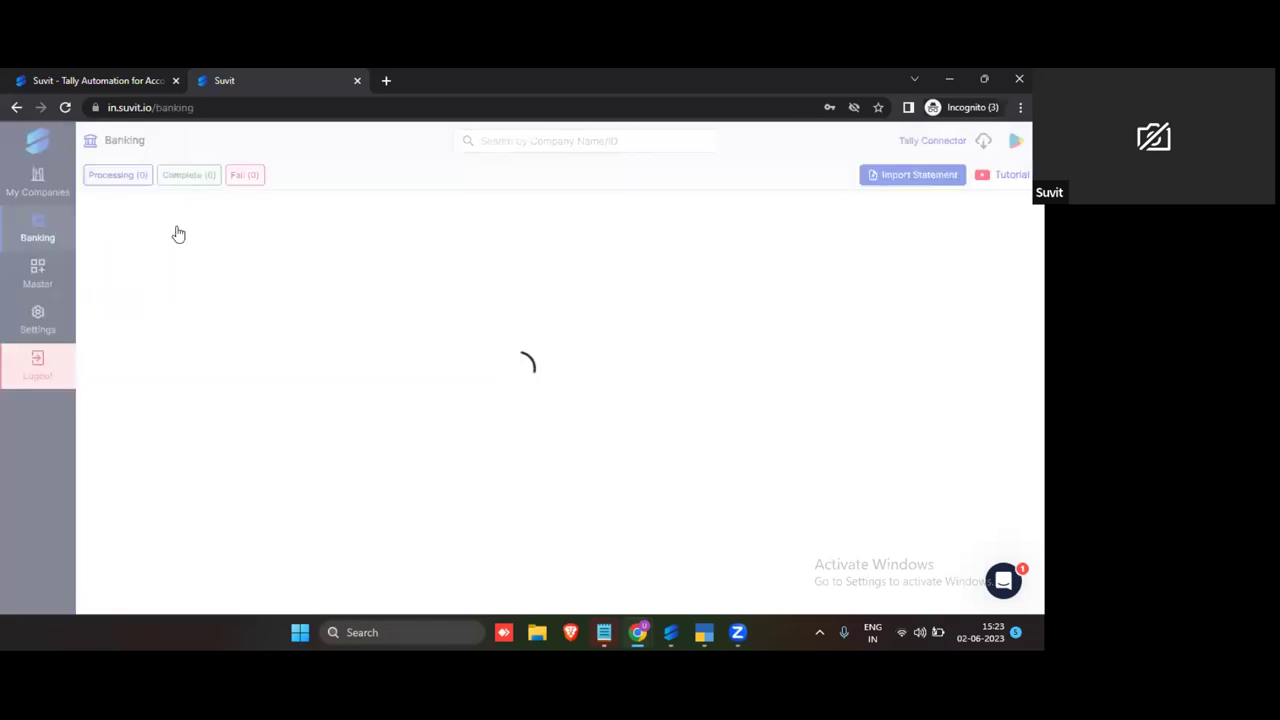
click(910, 177)
click(404, 296)
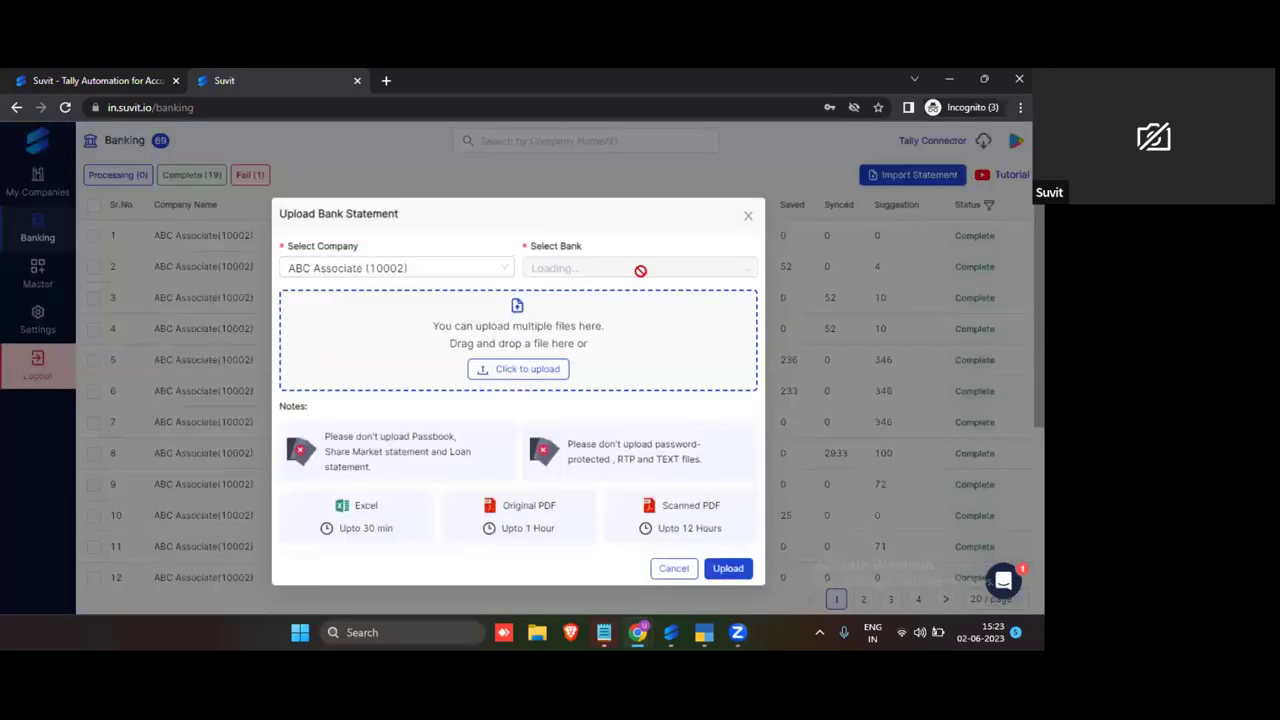
click(666, 268)
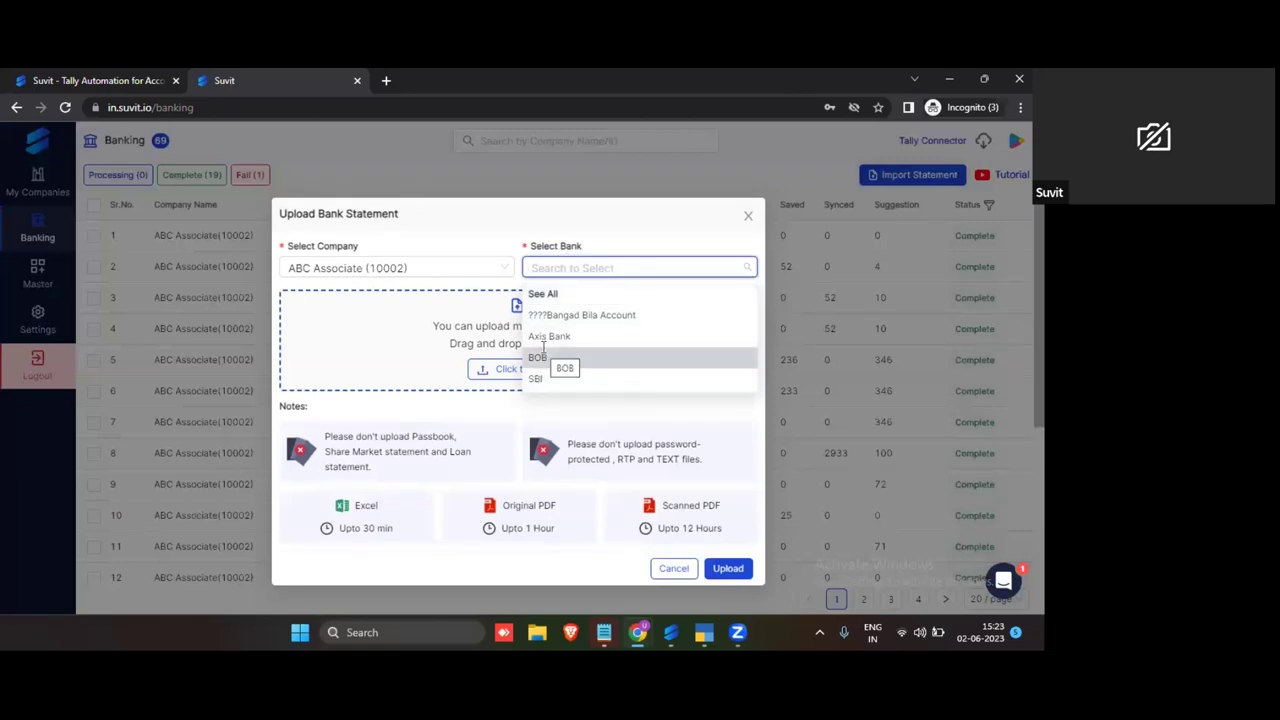
click(536, 378)
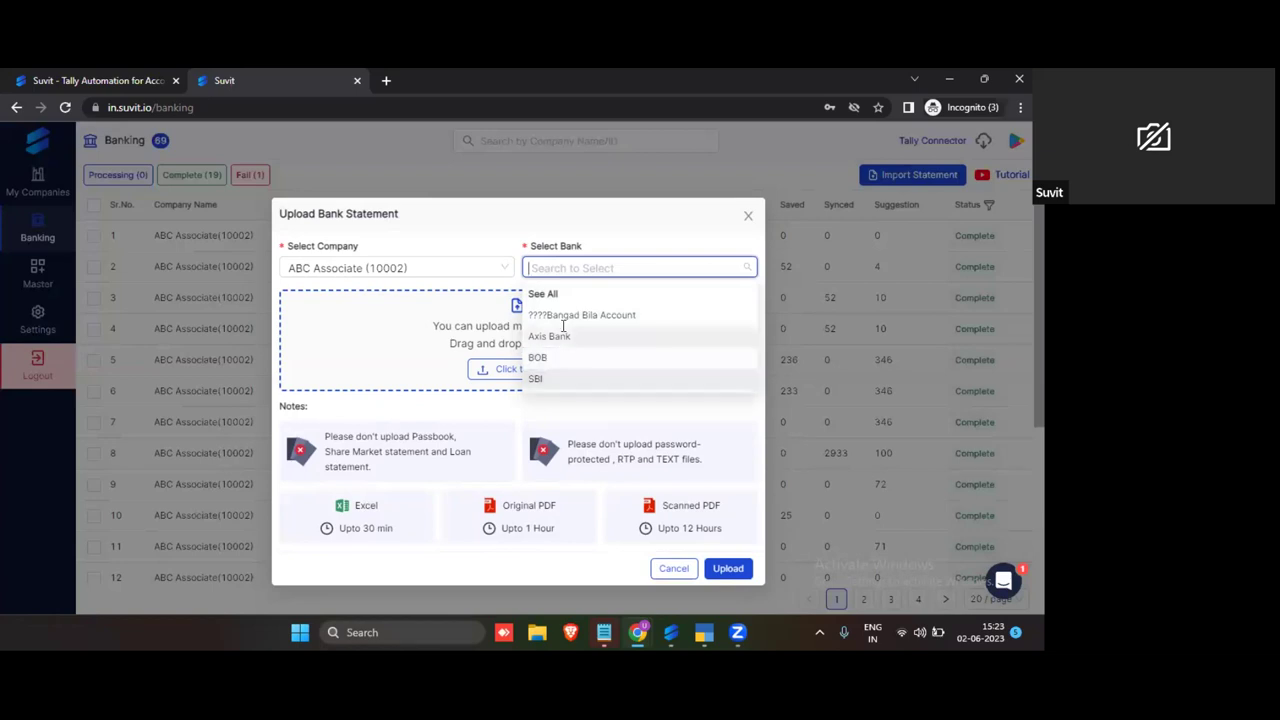
click(505, 375)
Step: Choose the BOB statement PDF from the Statement folder, upload it, and minimise the incognito window
click(507, 374)
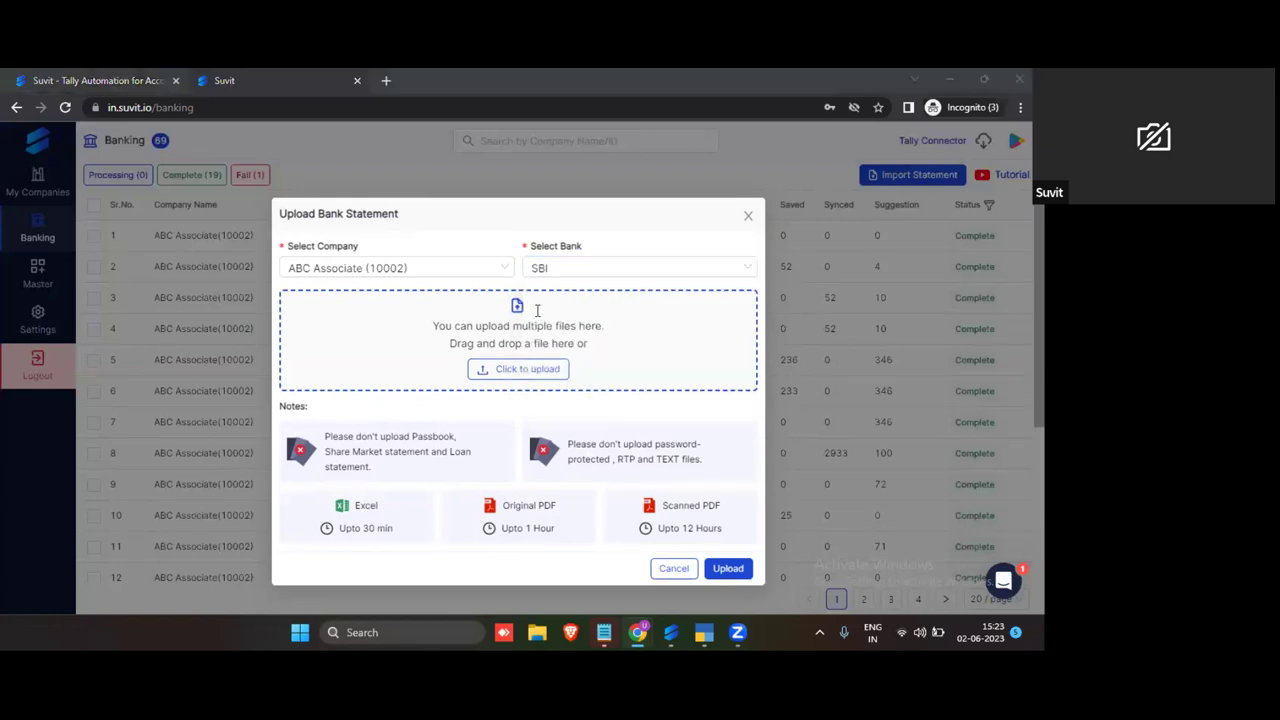
click(260, 190)
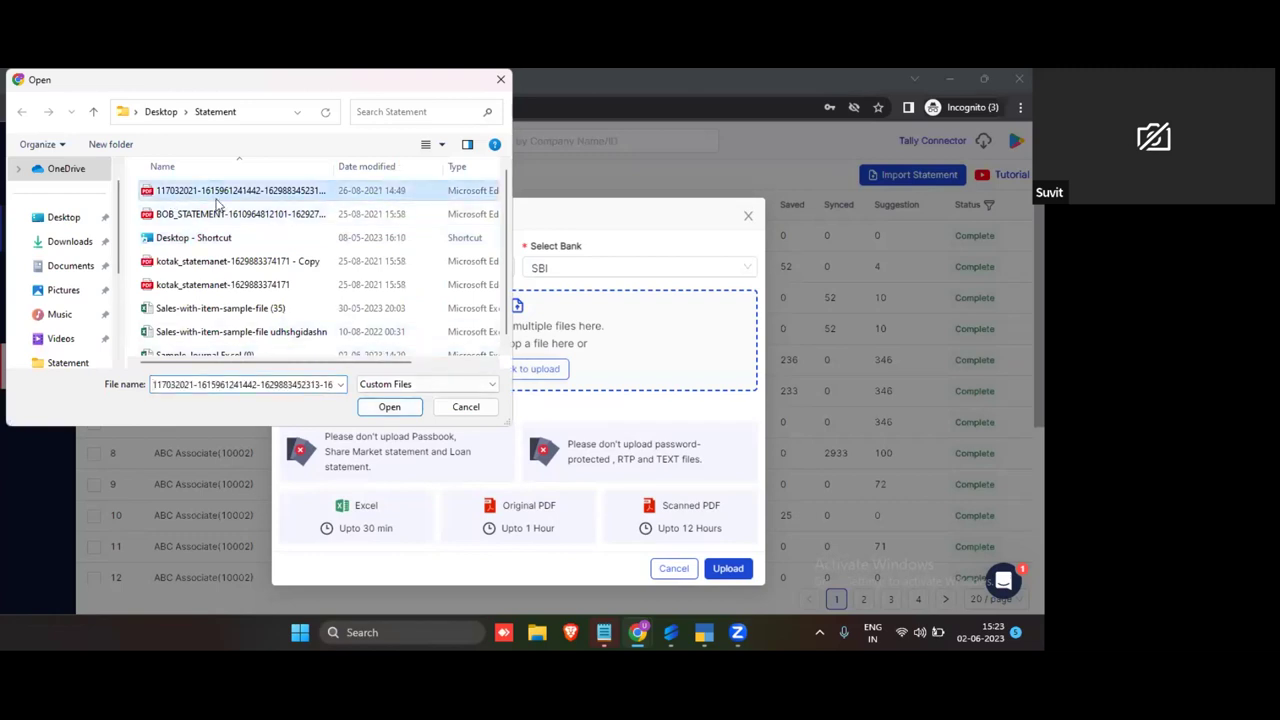
click(380, 214)
click(389, 406)
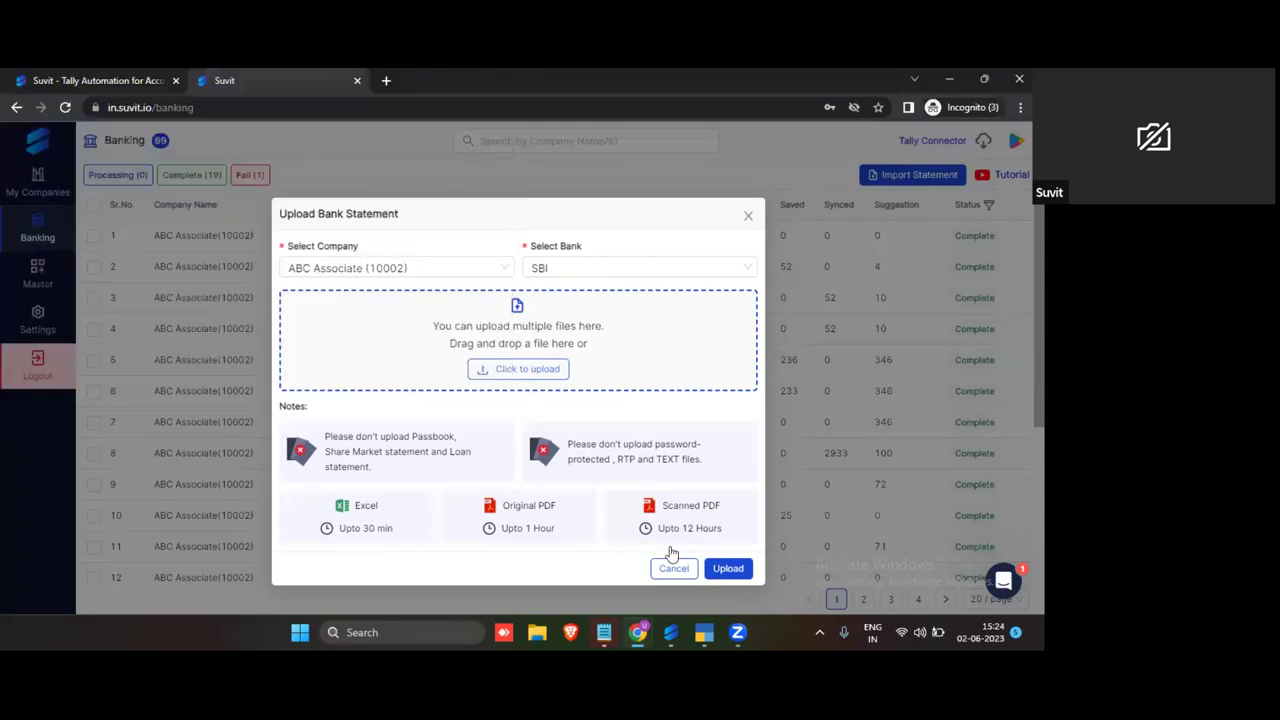
click(729, 568)
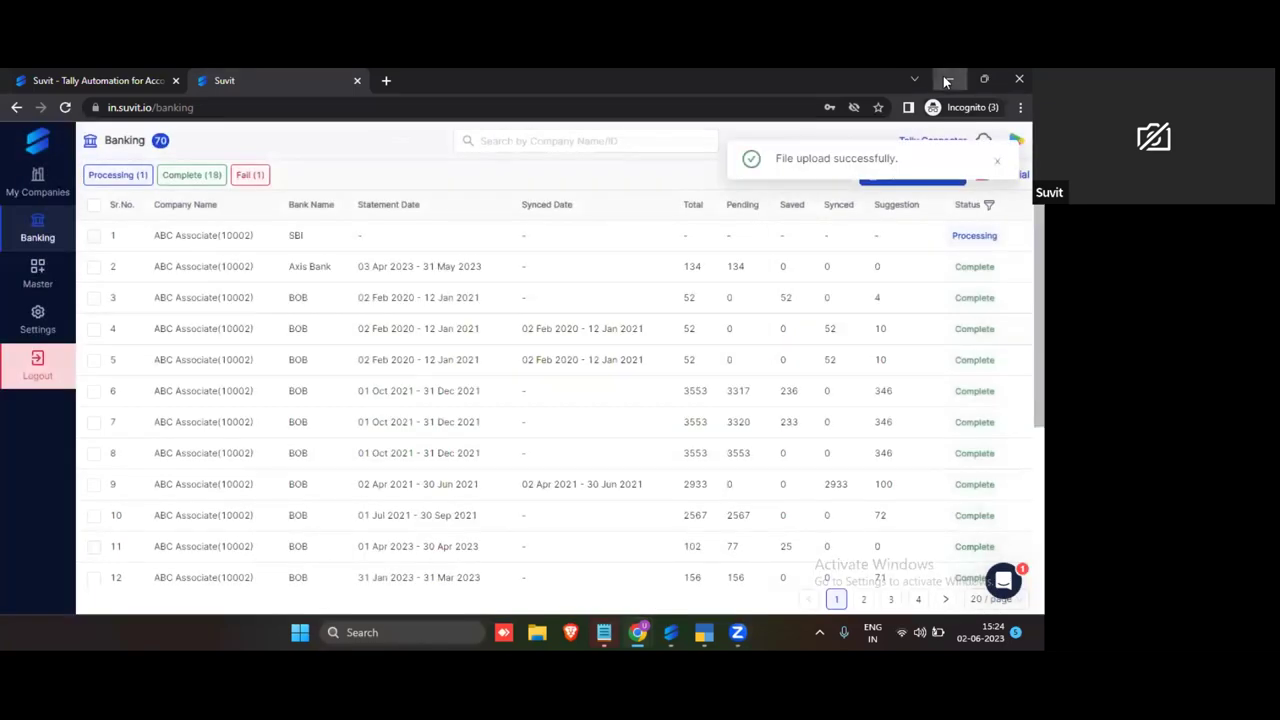
click(947, 79)
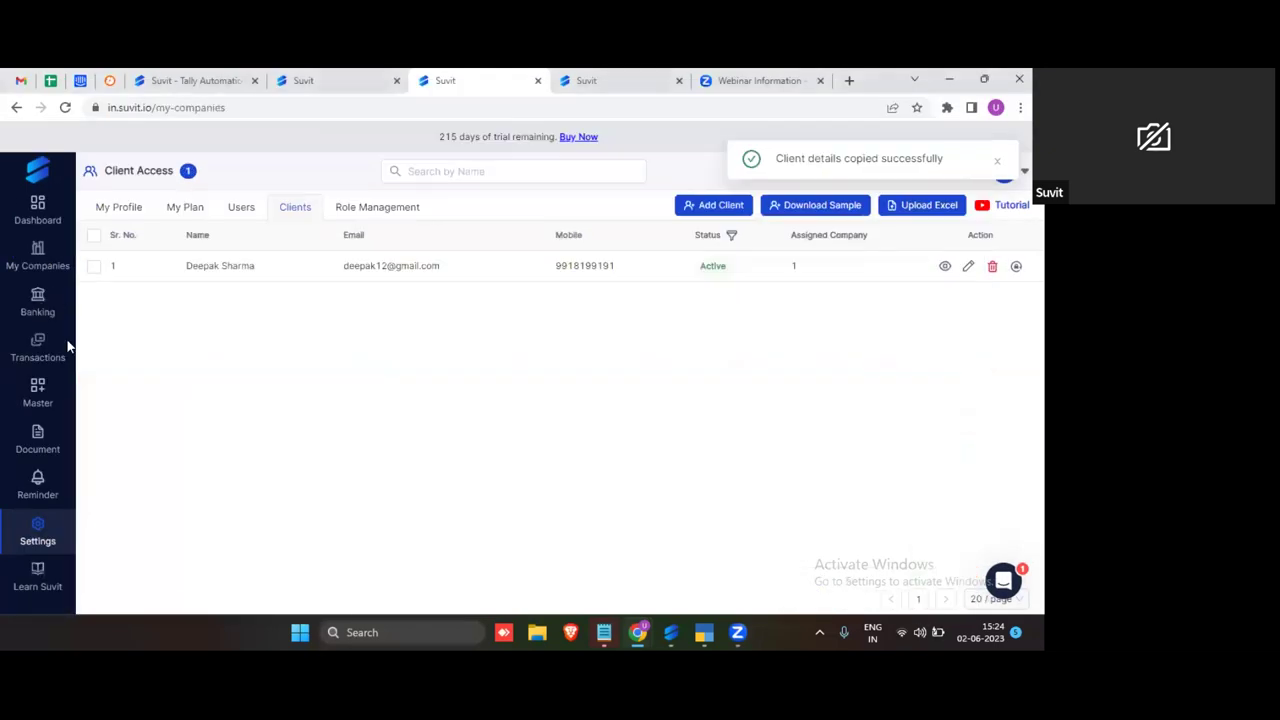
click(55, 338)
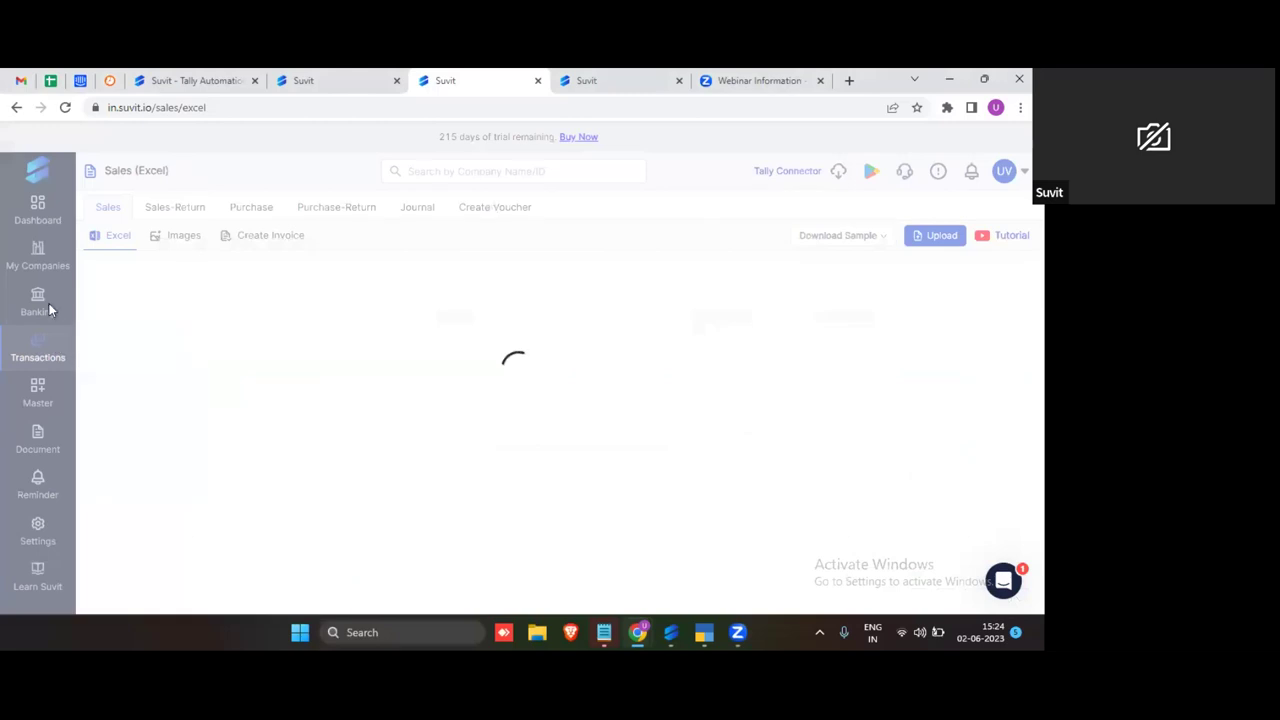
click(38, 303)
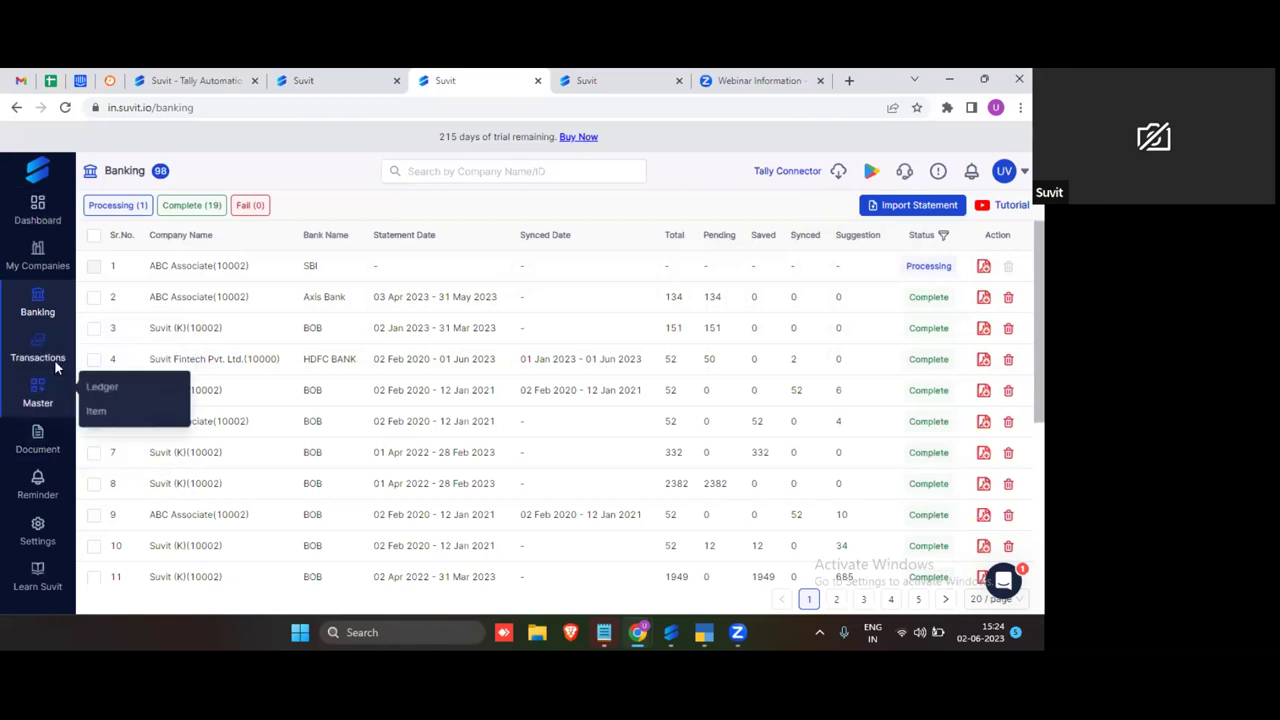
mouse_move(60, 510)
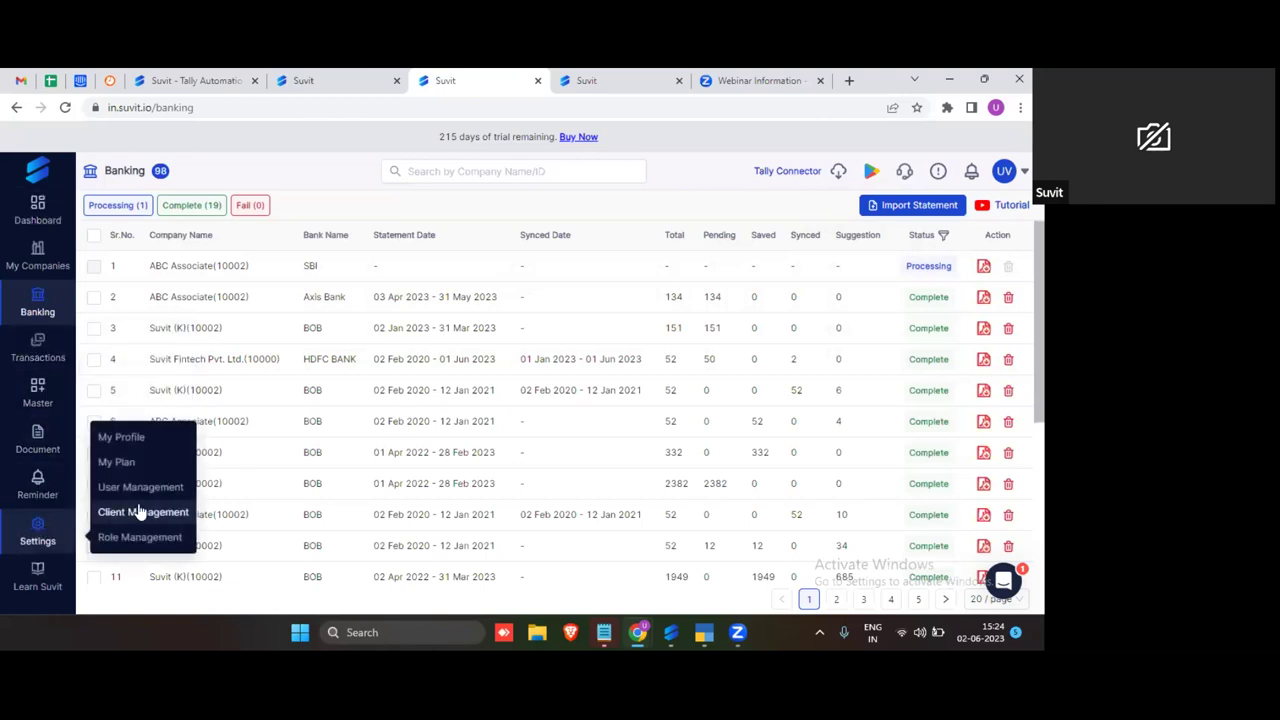
click(142, 512)
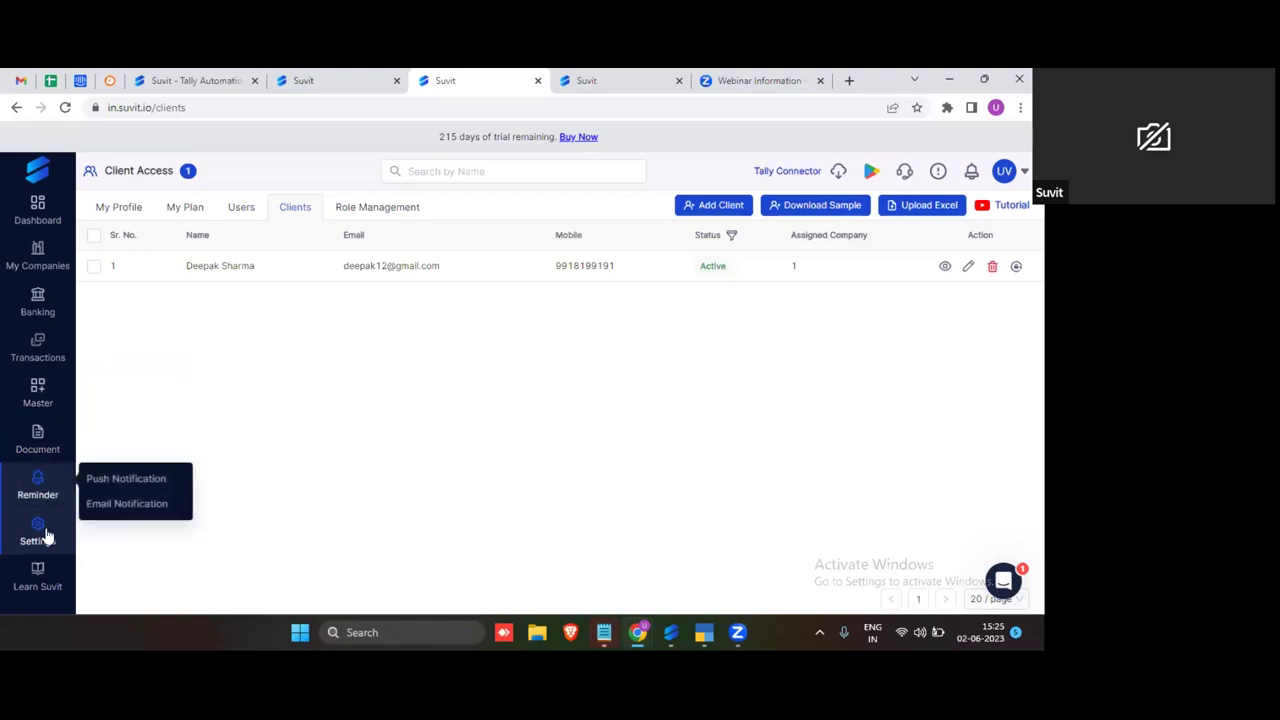
mouse_move(44, 396)
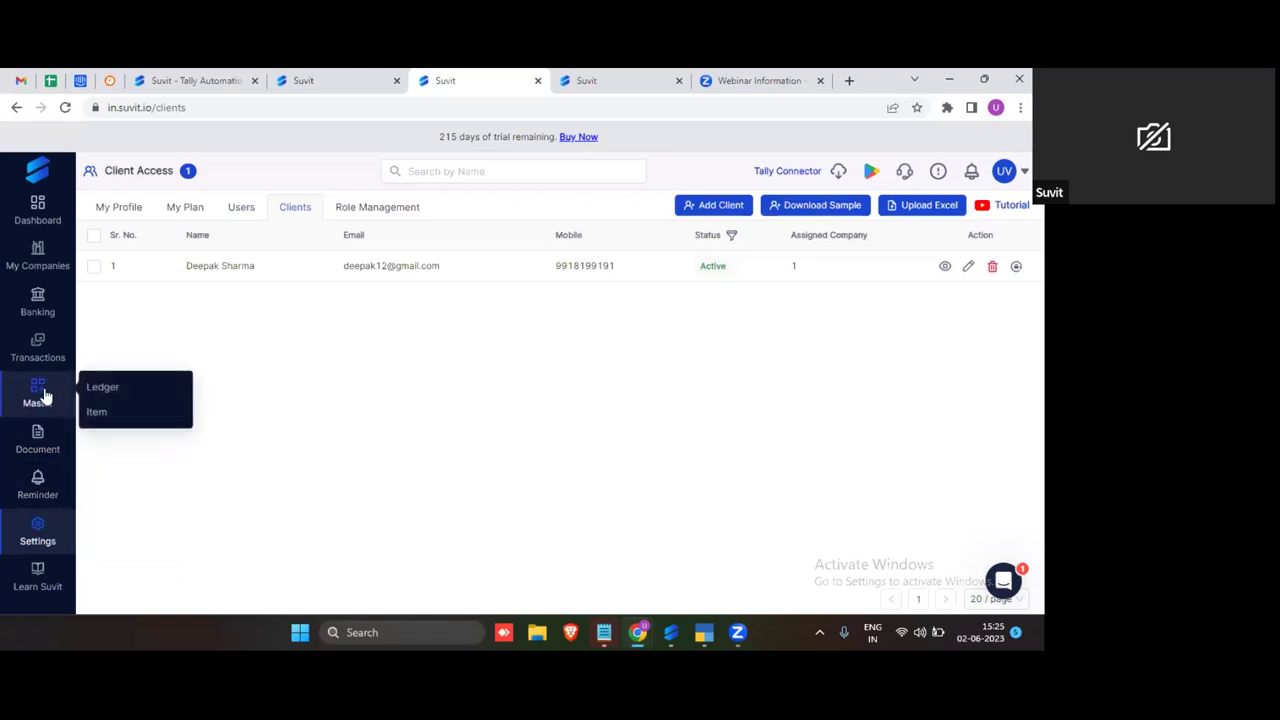
Step: Go to the Journal (Excel) import page and download the sample journal template
mouse_move(46, 349)
mouse_move(135, 451)
click(220, 445)
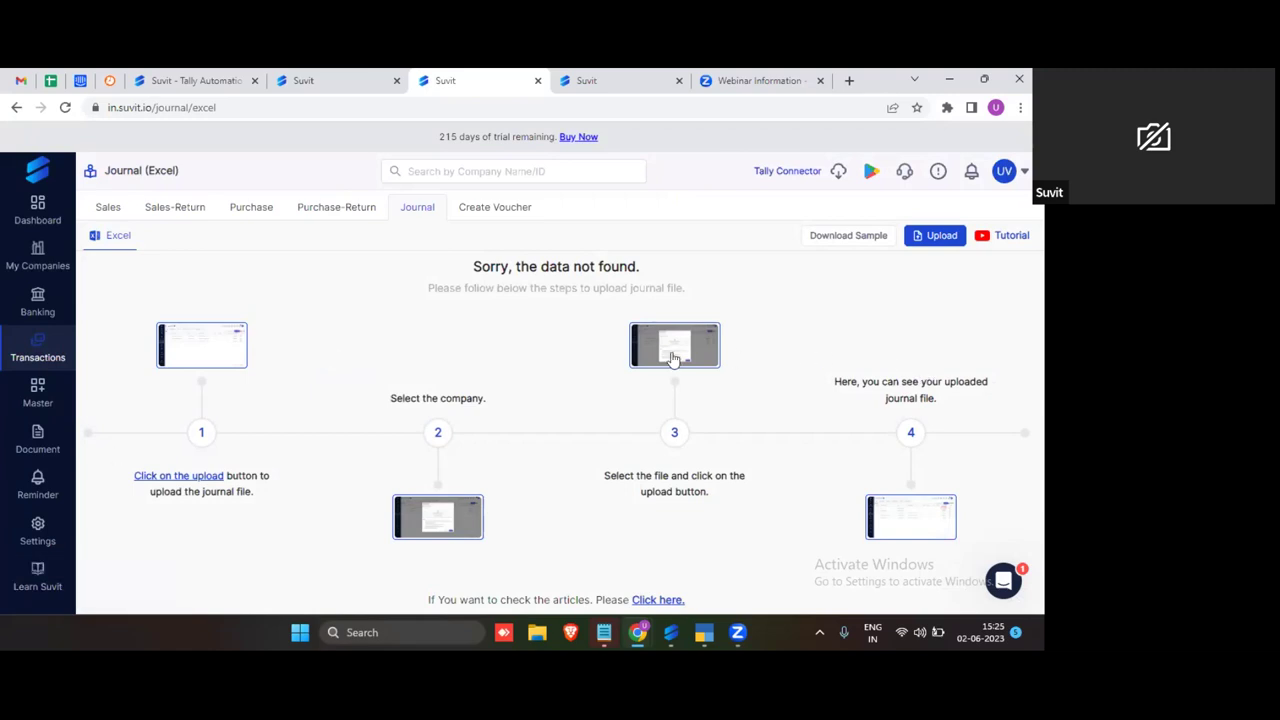
click(845, 247)
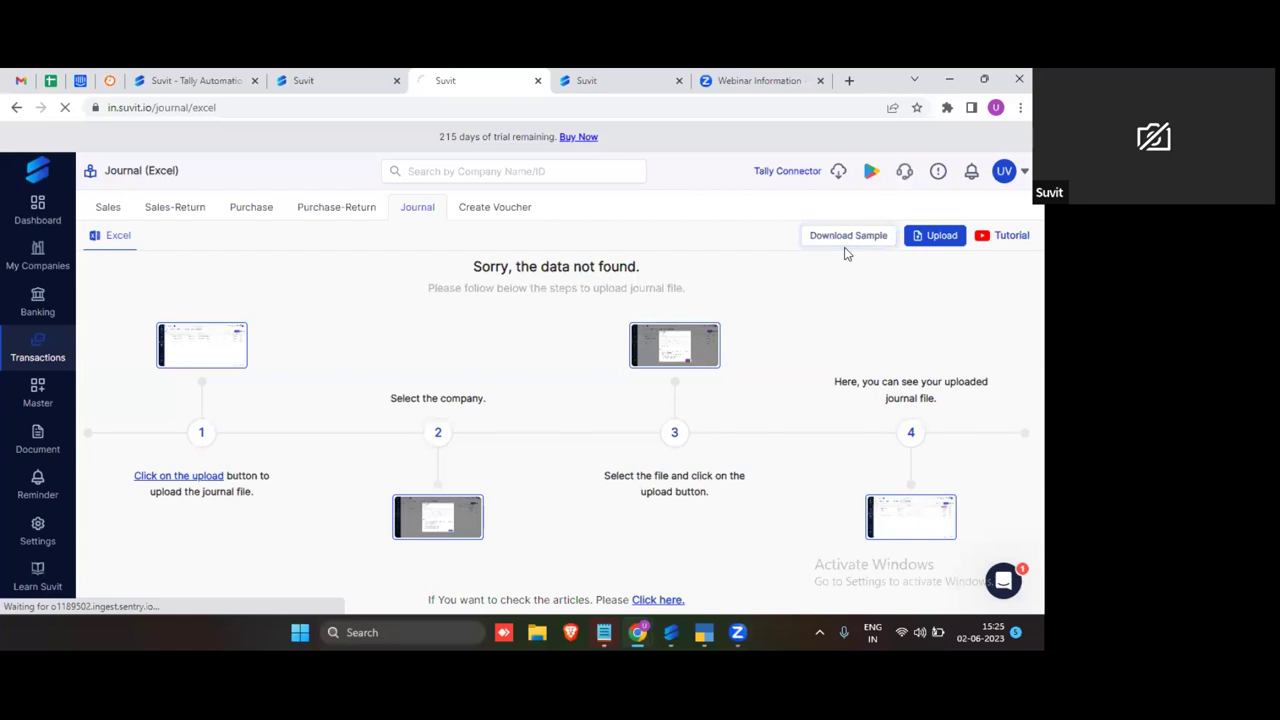
Step: Open Sample_Journal (11).xlsx with editing enabled and inspect its sample narration and amount entries
click(850, 248)
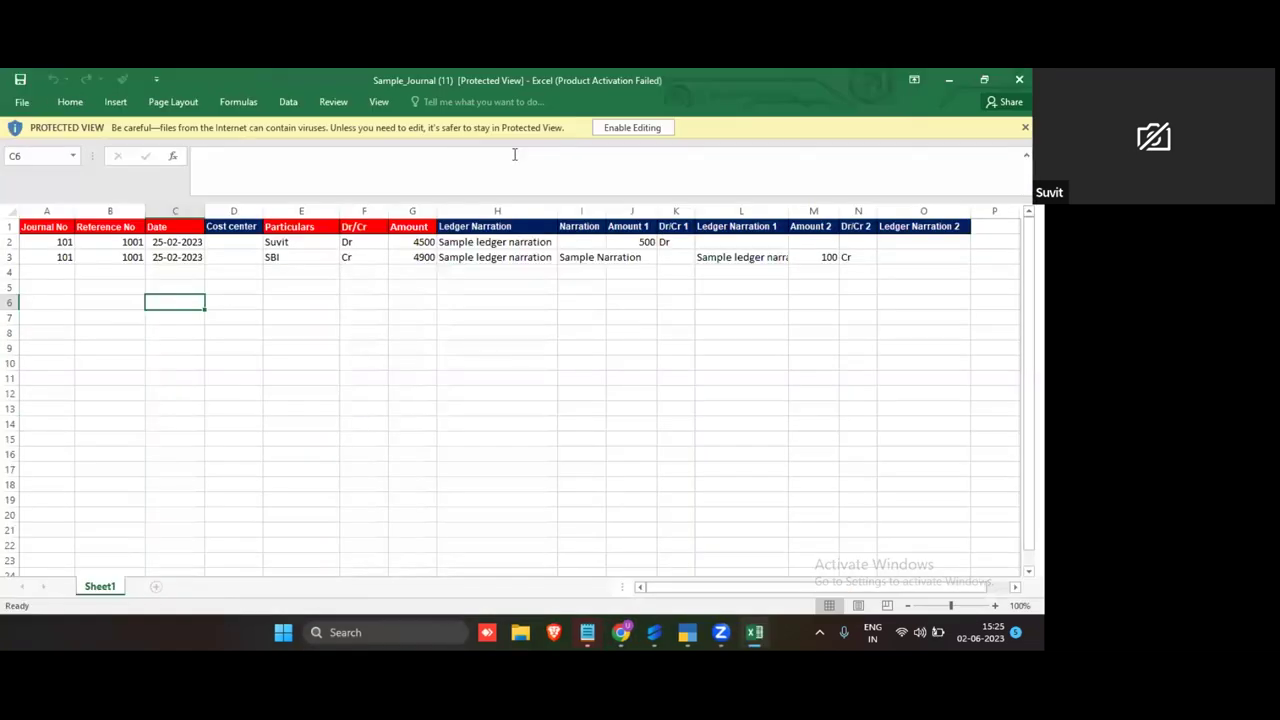
click(632, 130)
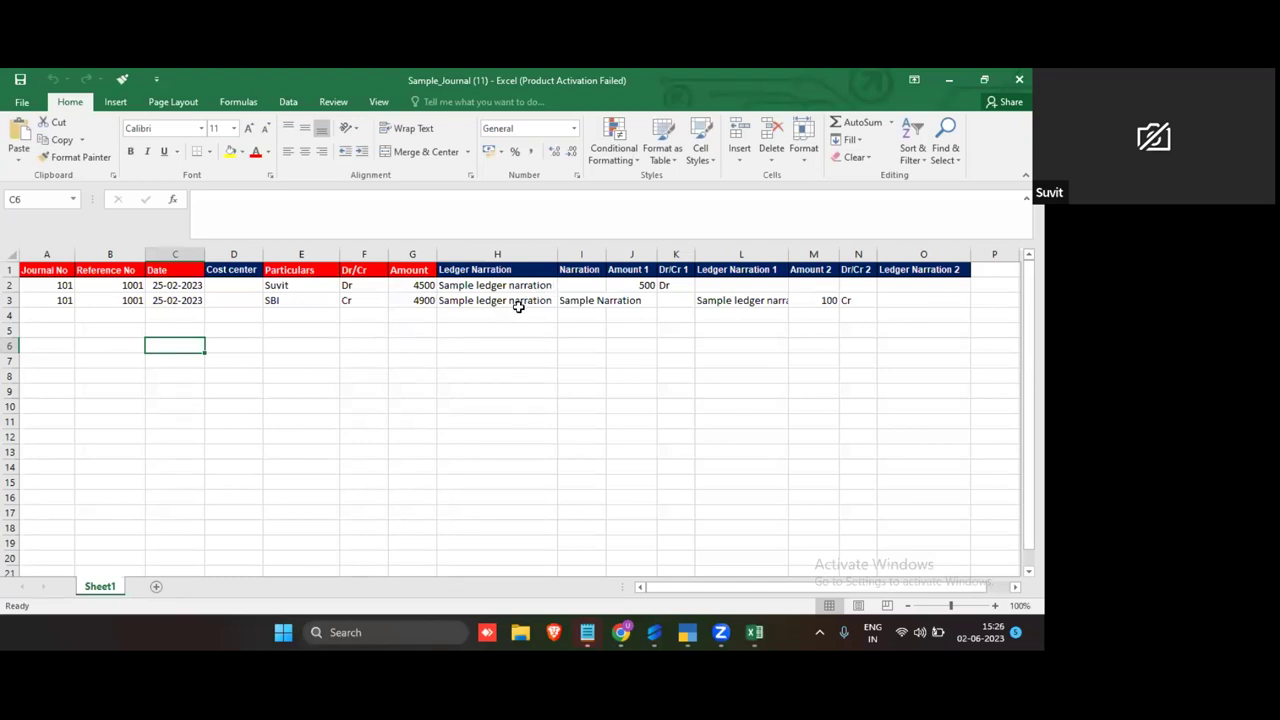
drag(519, 287, 831, 314)
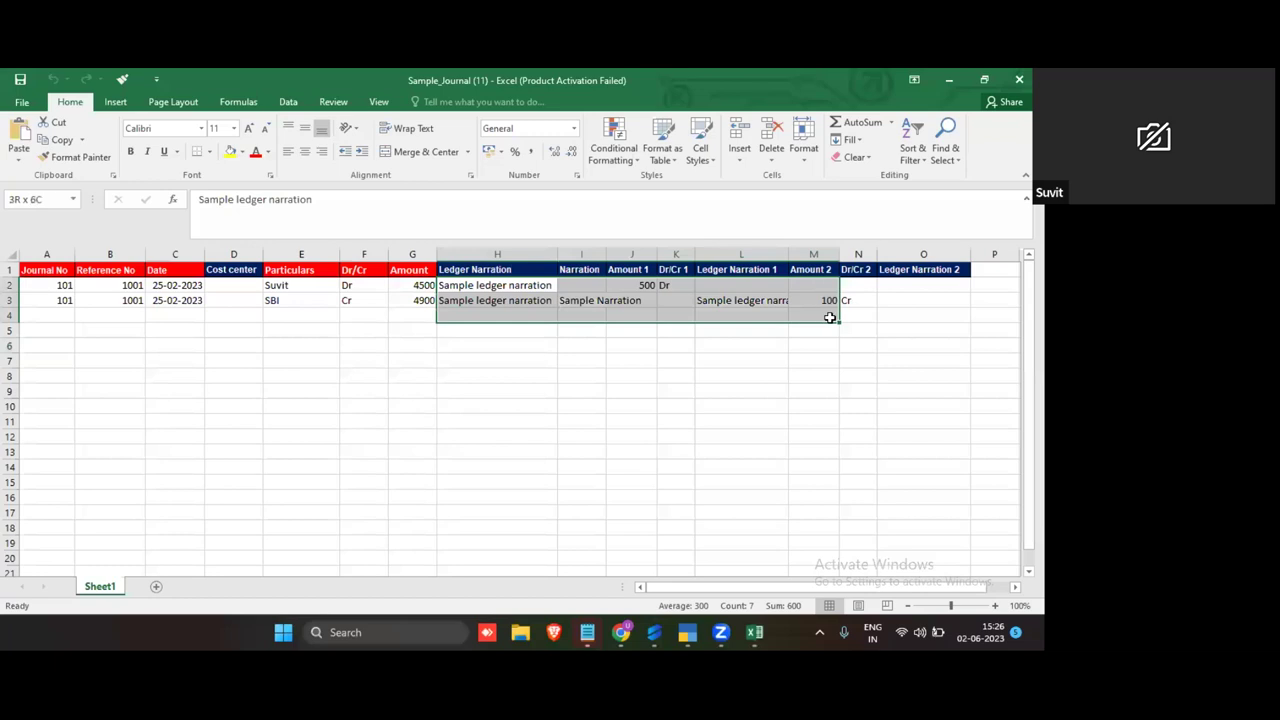
click(745, 388)
Step: Review the template columns Journal No to Amount (A–G) and the narration columns H–O
click(508, 298)
click(483, 392)
click(463, 360)
click(473, 375)
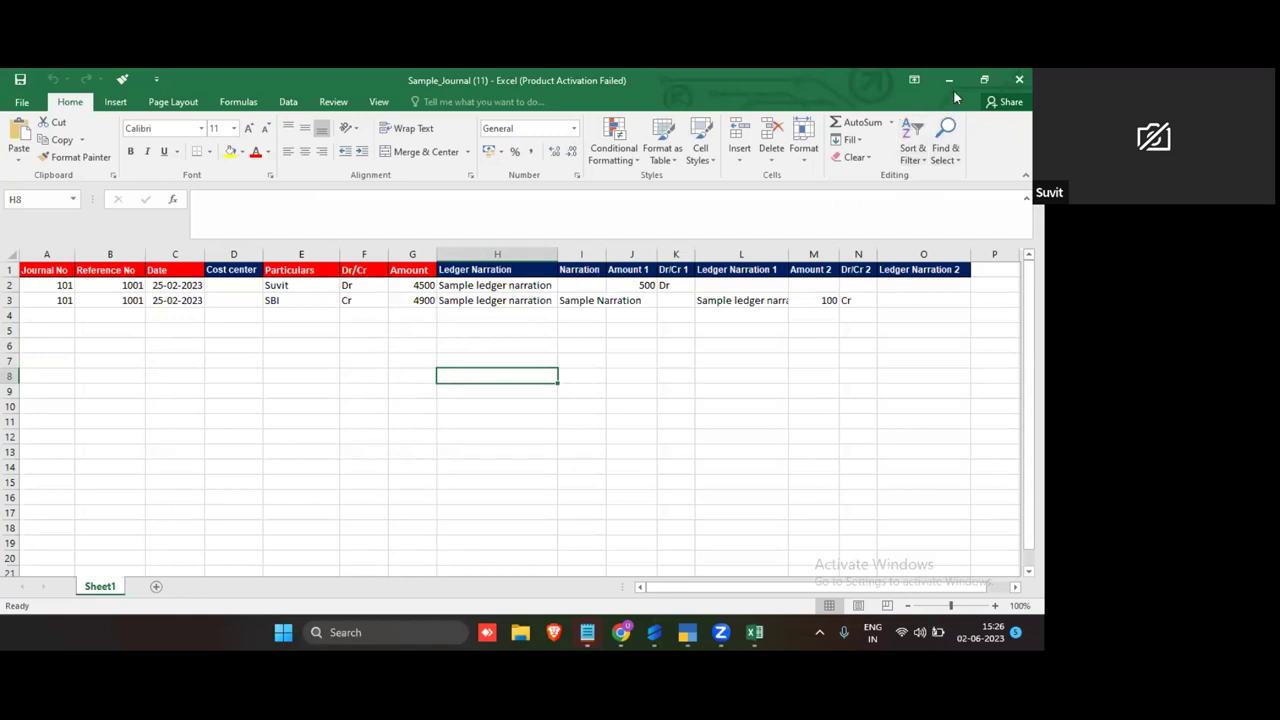
drag(45, 254, 909, 251)
click(476, 302)
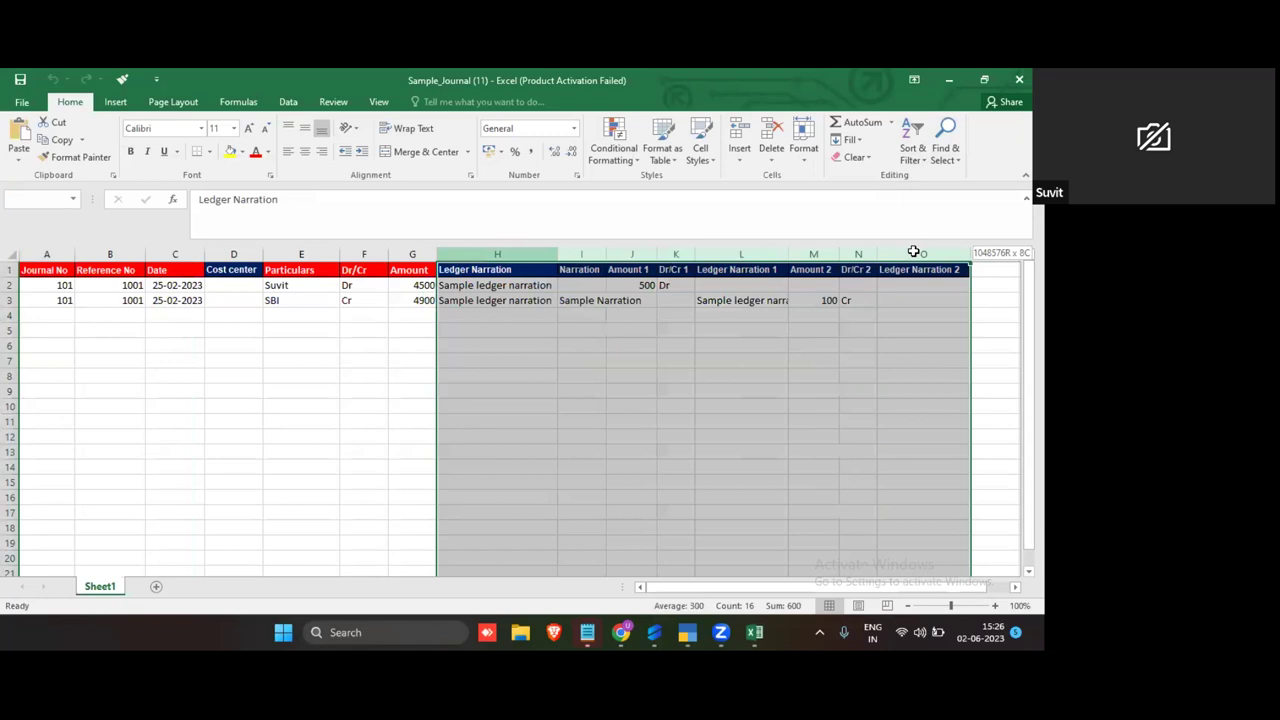
click(766, 329)
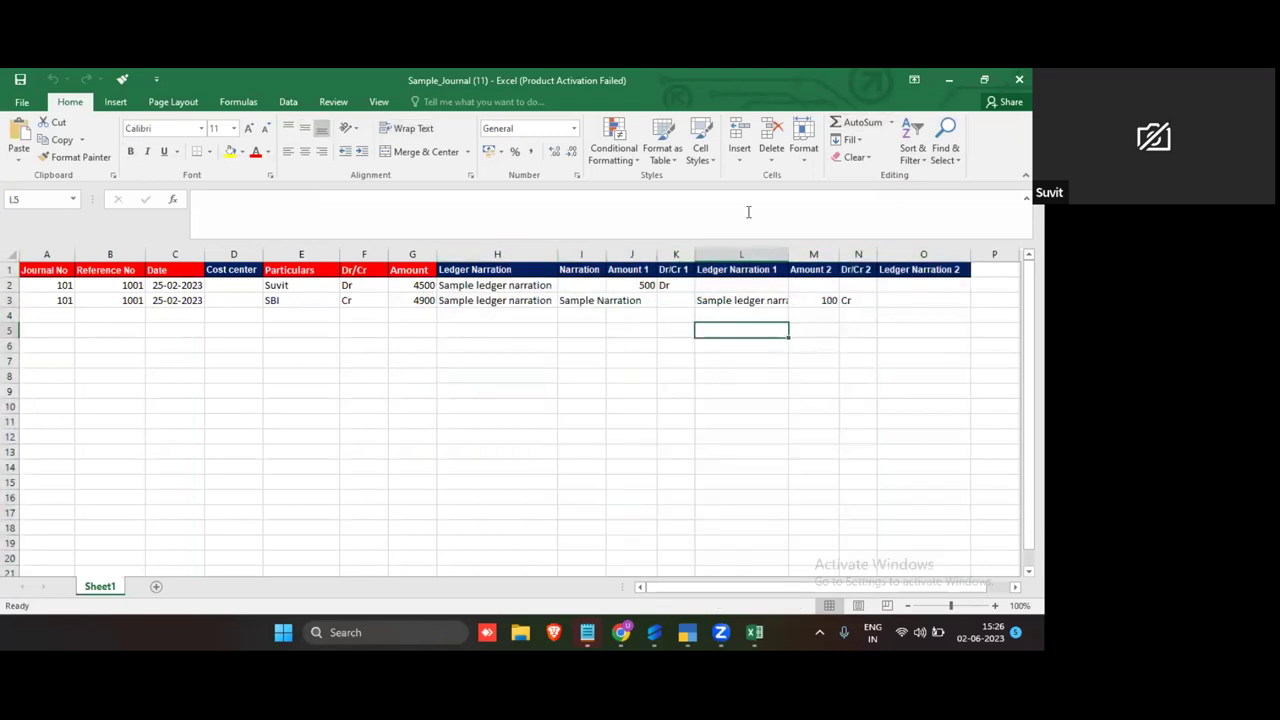
Step: Minimize Excel and browse File Explorer to the Desktop folder
click(950, 85)
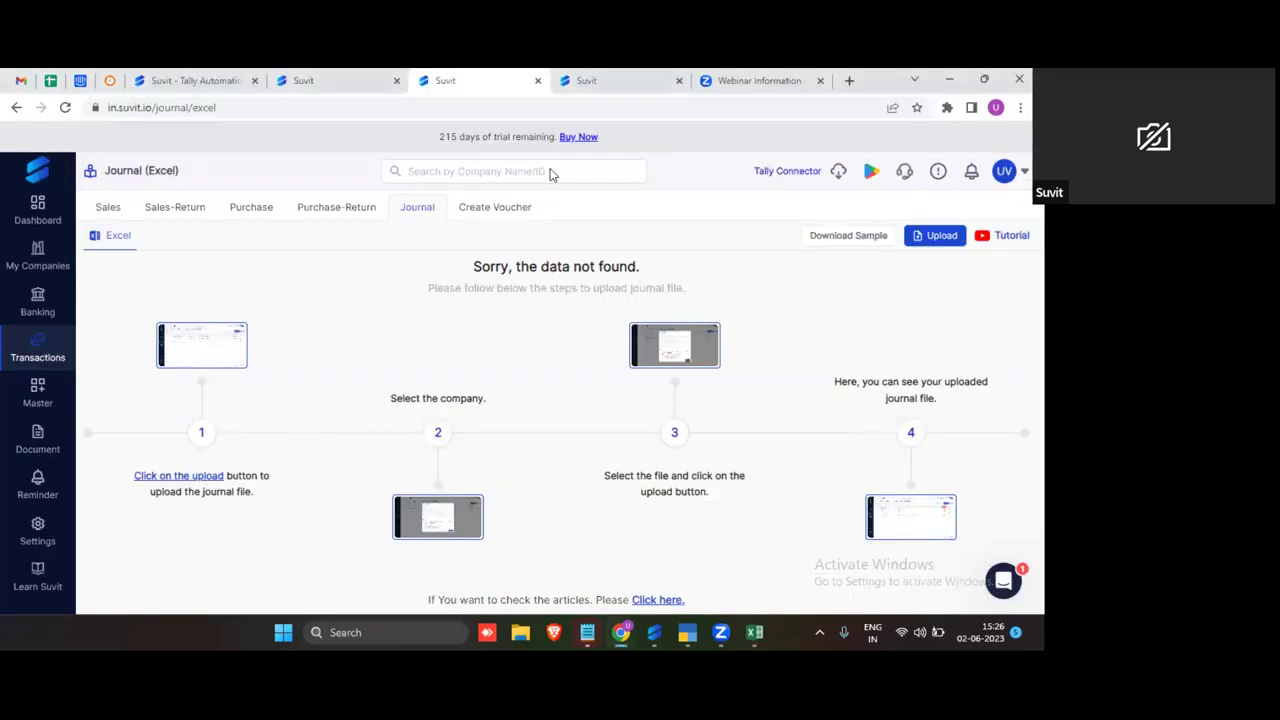
click(520, 633)
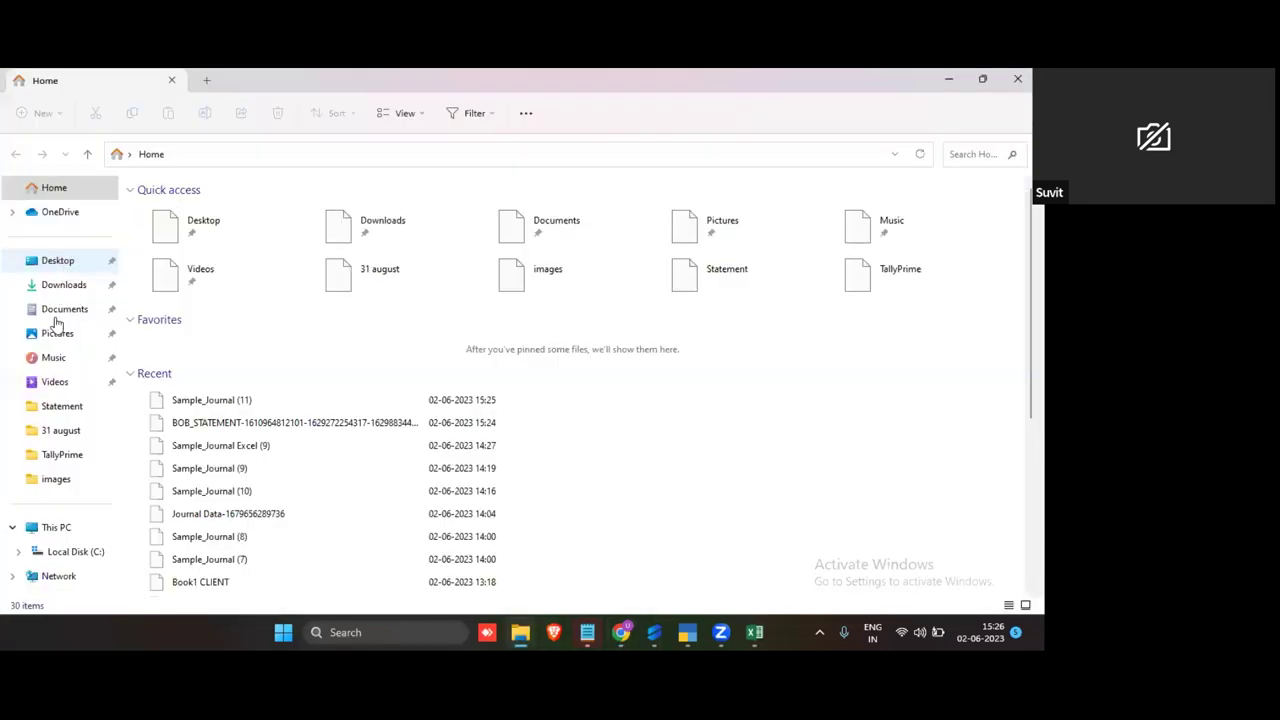
click(63, 288)
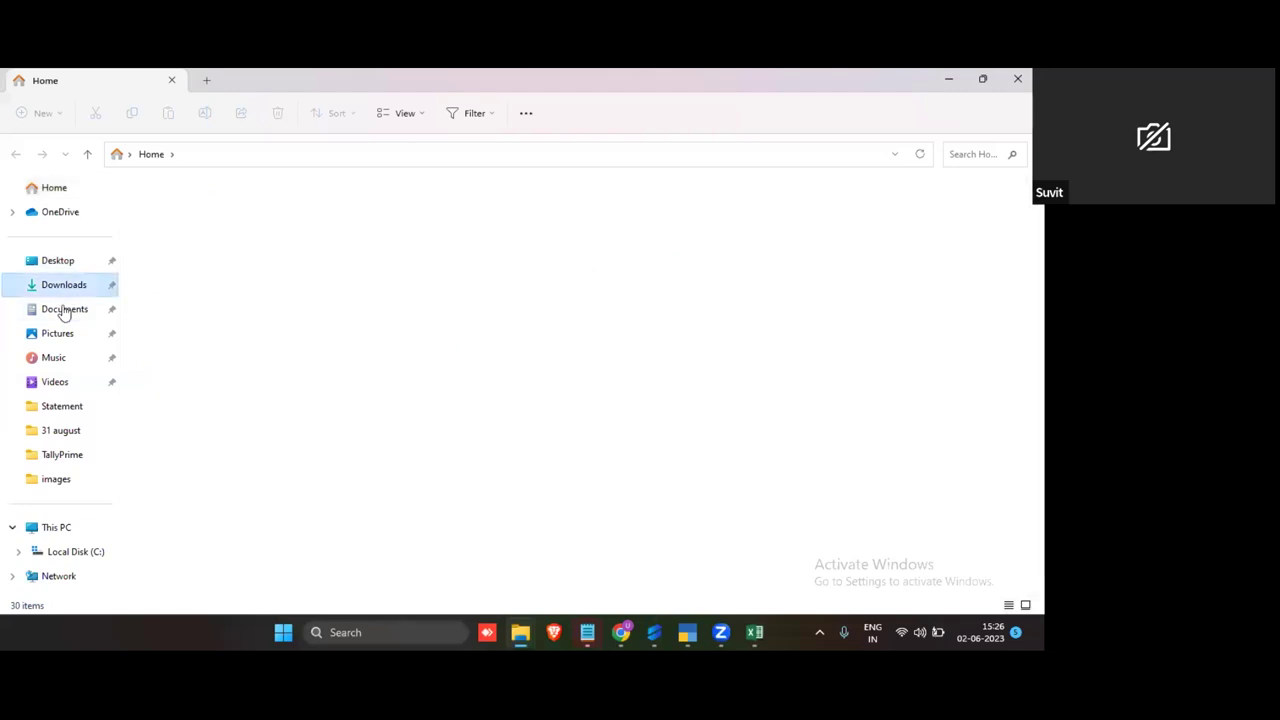
click(66, 266)
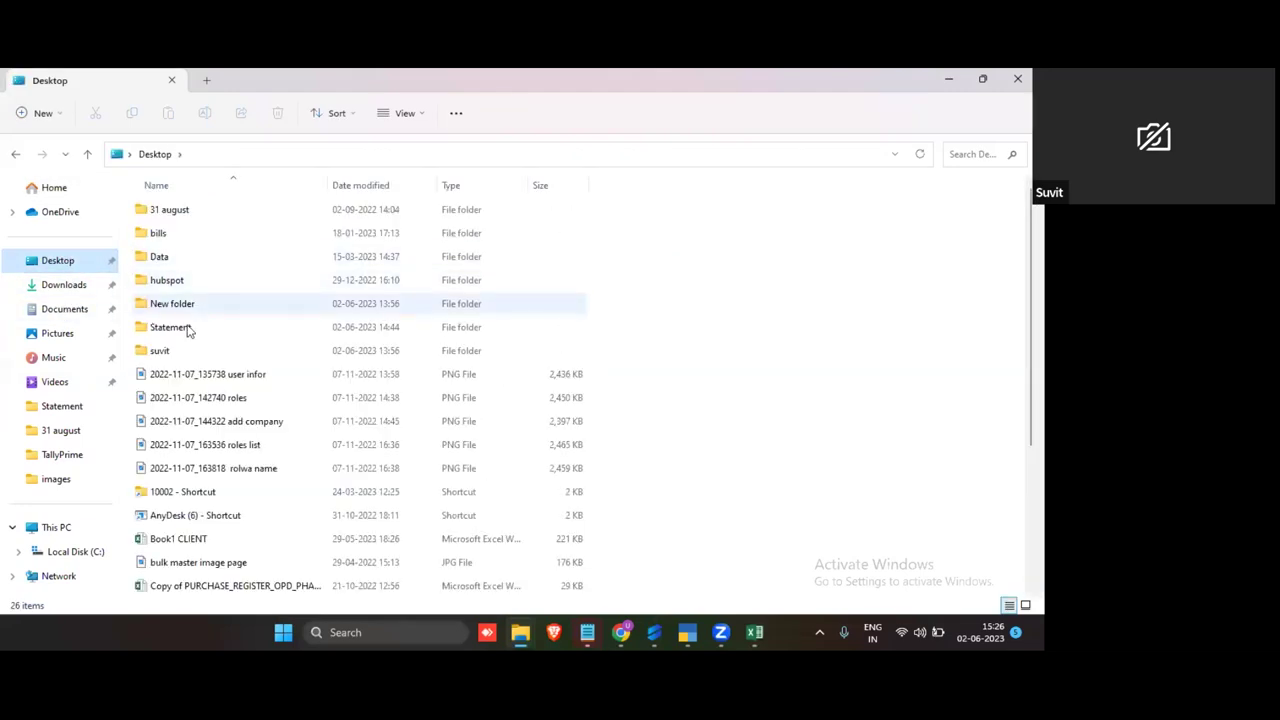
Step: Open Sample_Journal Excel (9) from the Statement folder and check its entries, like Amount 2056
double_click(198, 337)
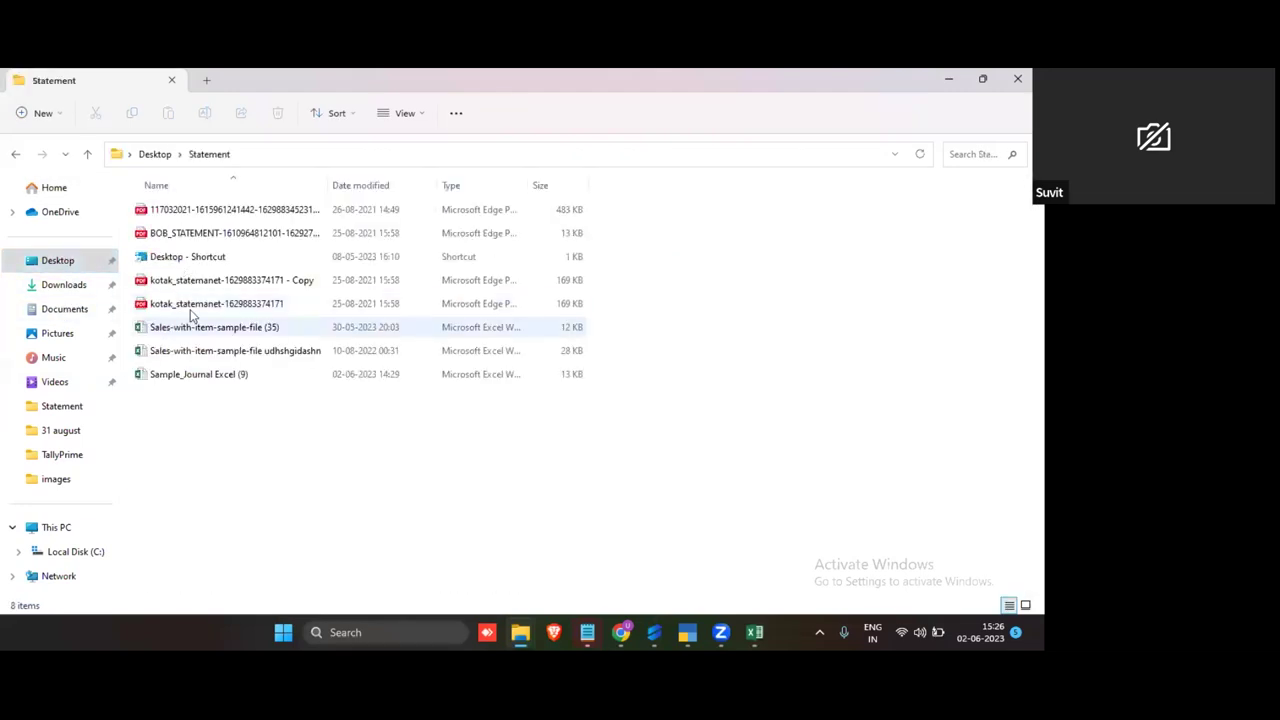
double_click(180, 378)
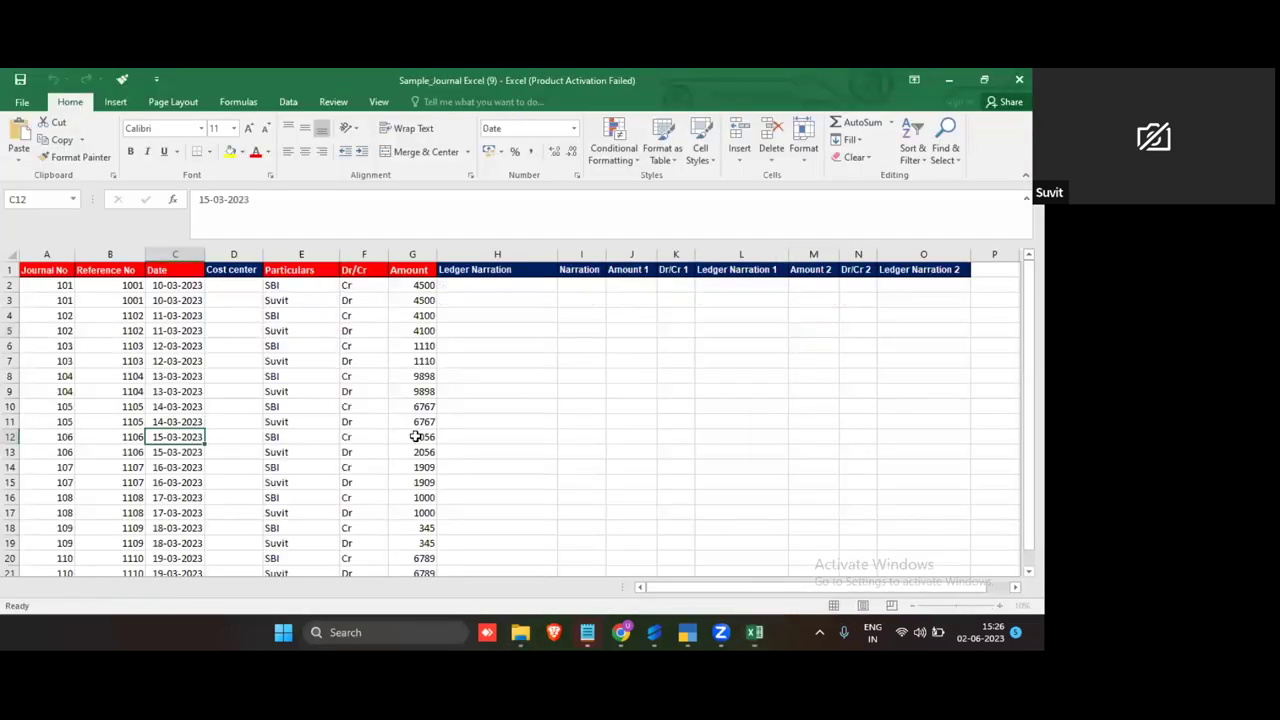
click(412, 436)
scroll(400, 414, down, 5)
scroll(315, 406, up, 5)
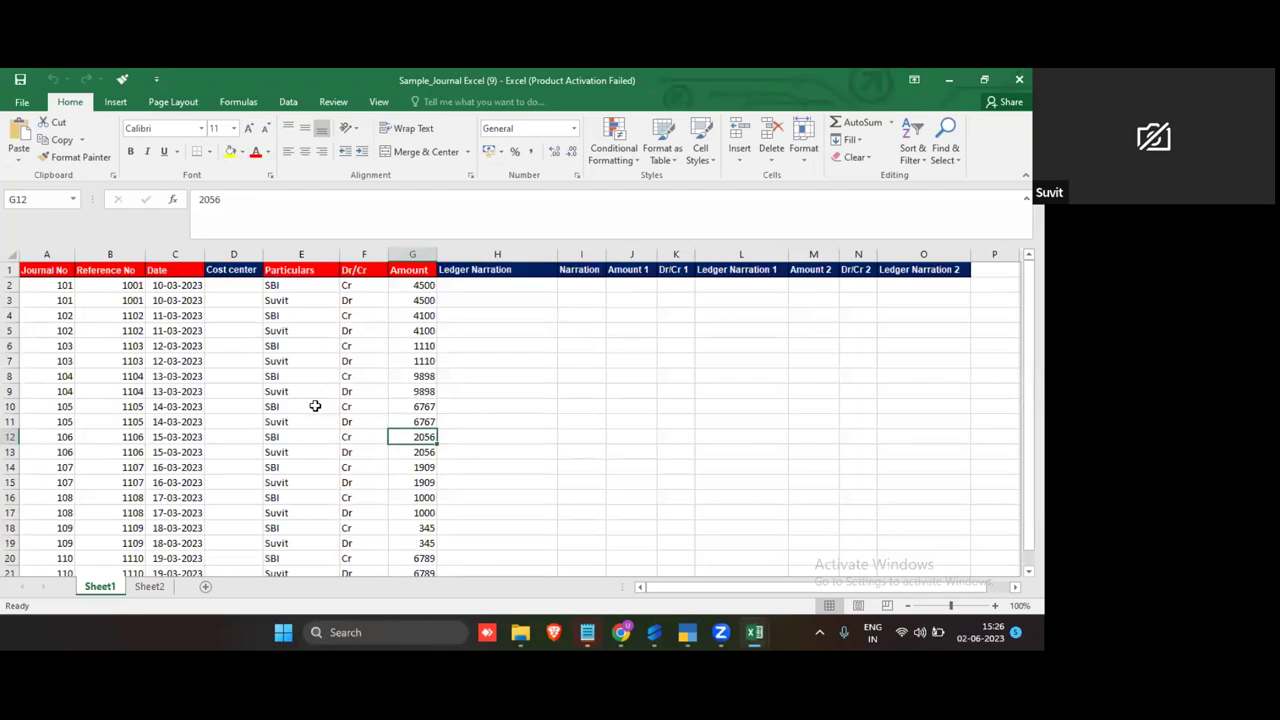
click(142, 344)
Step: Review the Journal No, Reference No, Date, Cost center, Particulars, Dr/Cr and Amount columns
click(50, 254)
click(112, 253)
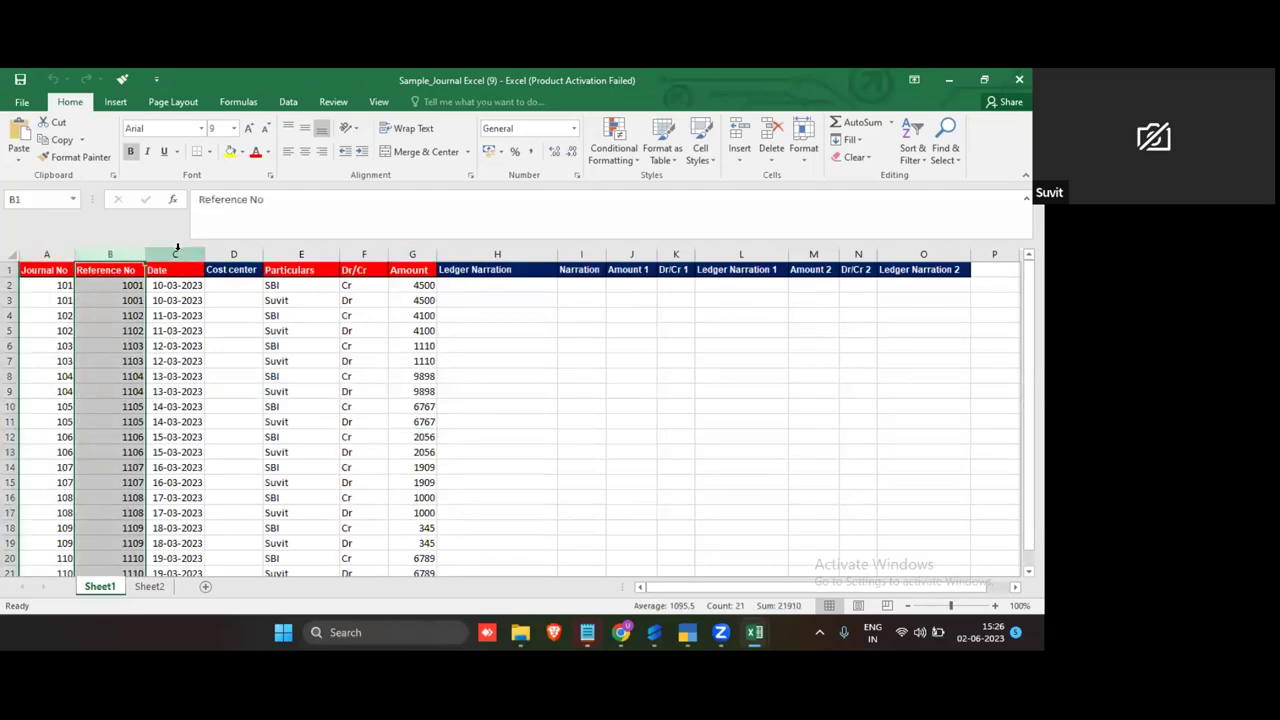
click(175, 254)
click(234, 254)
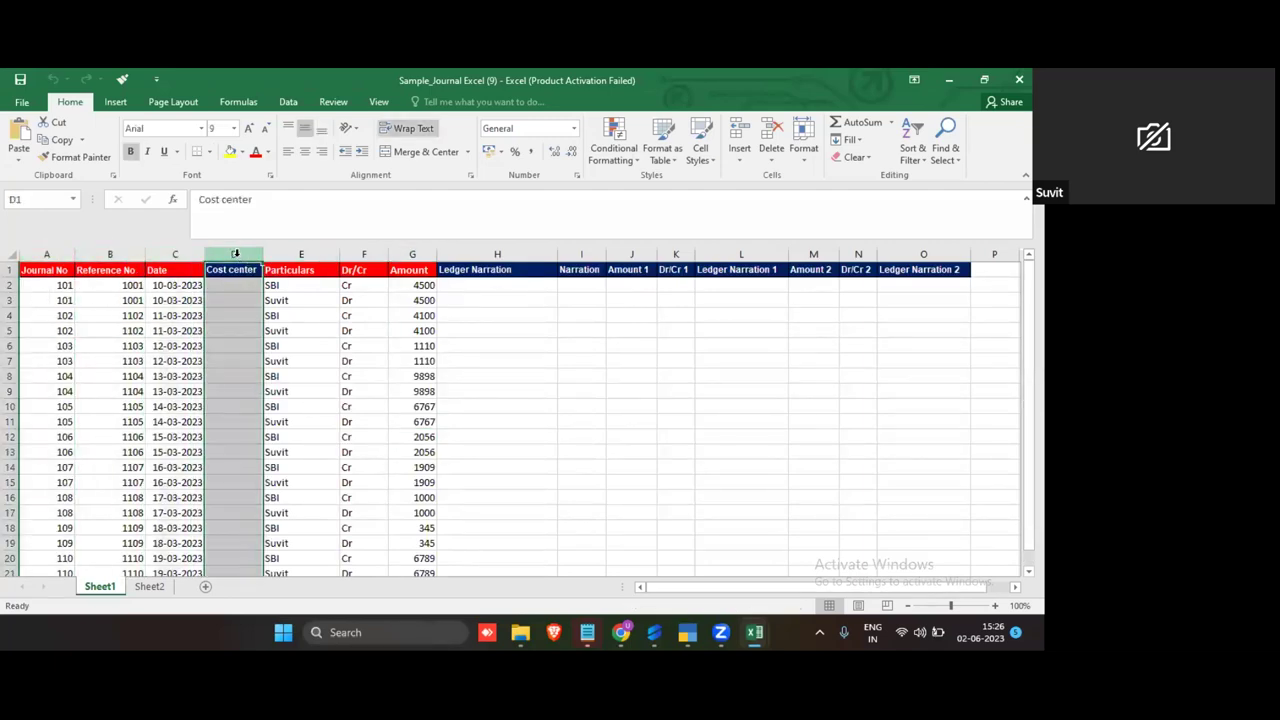
click(293, 254)
click(364, 254)
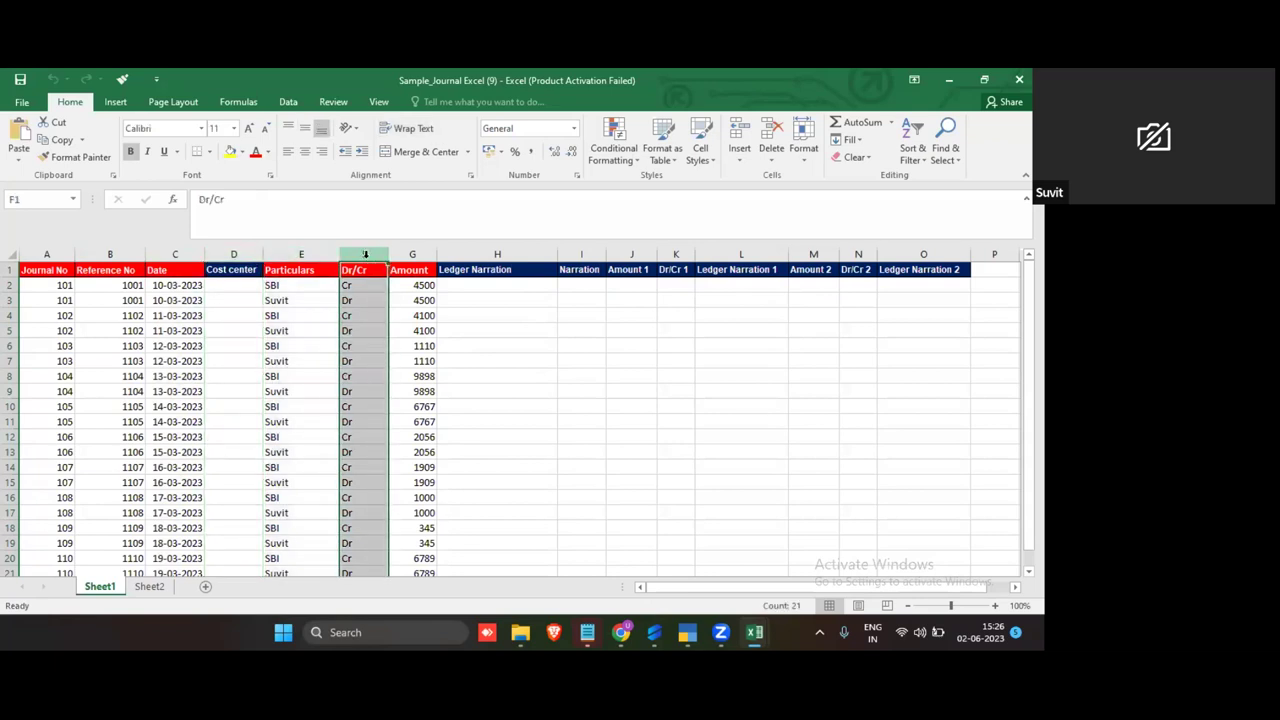
click(406, 254)
Step: Check the Cr entry in F12 and the date in C7, then return to Suvit in Chrome
click(357, 433)
scroll(357, 433, down, 2)
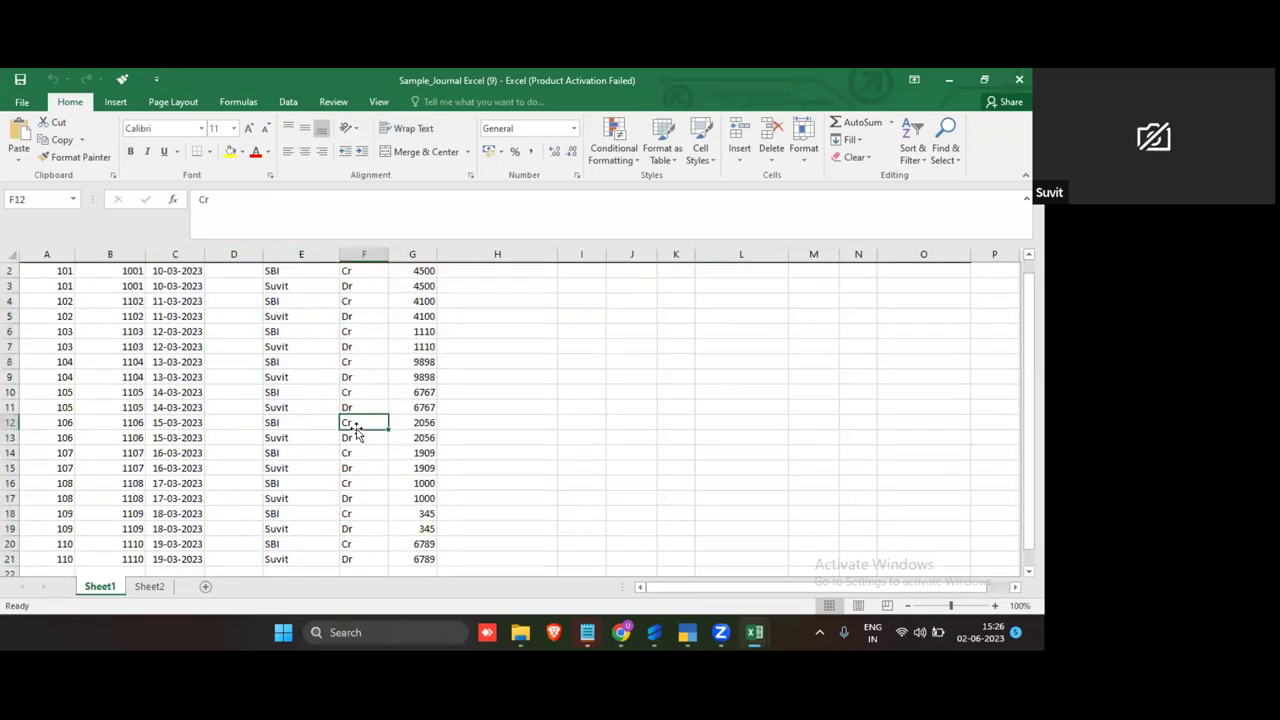
scroll(357, 433, up, 2)
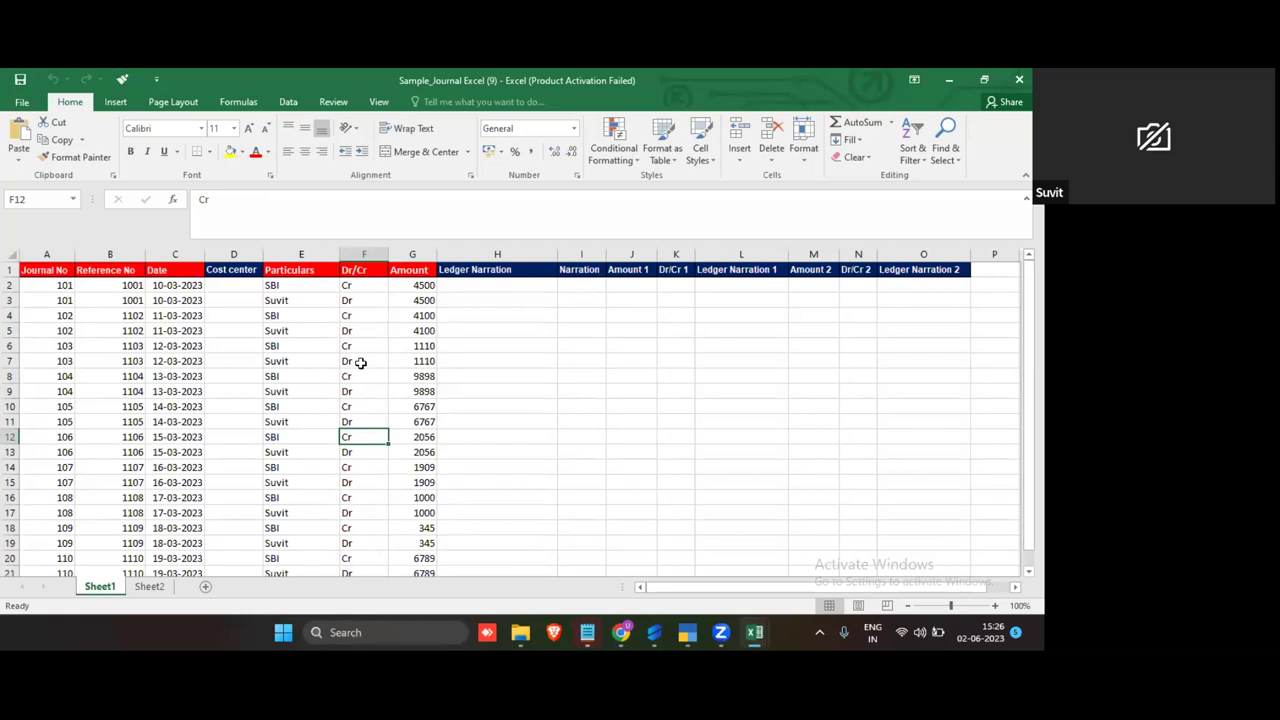
click(175, 361)
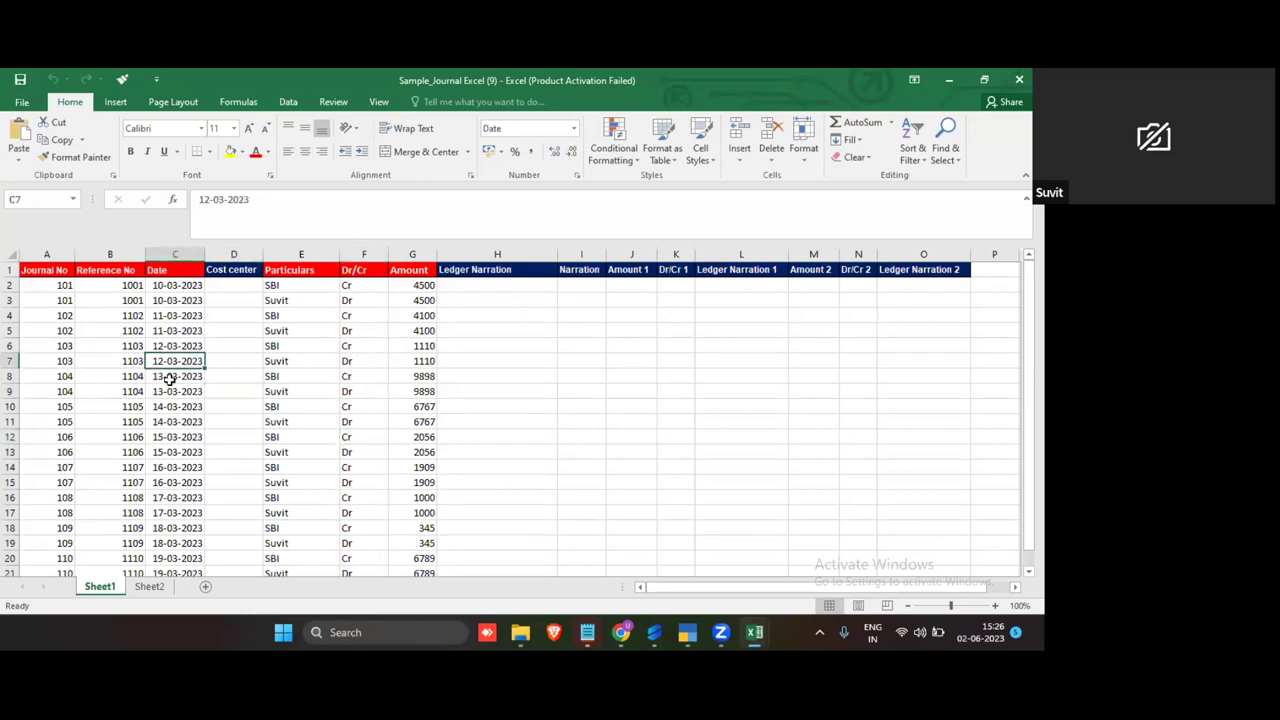
click(622, 630)
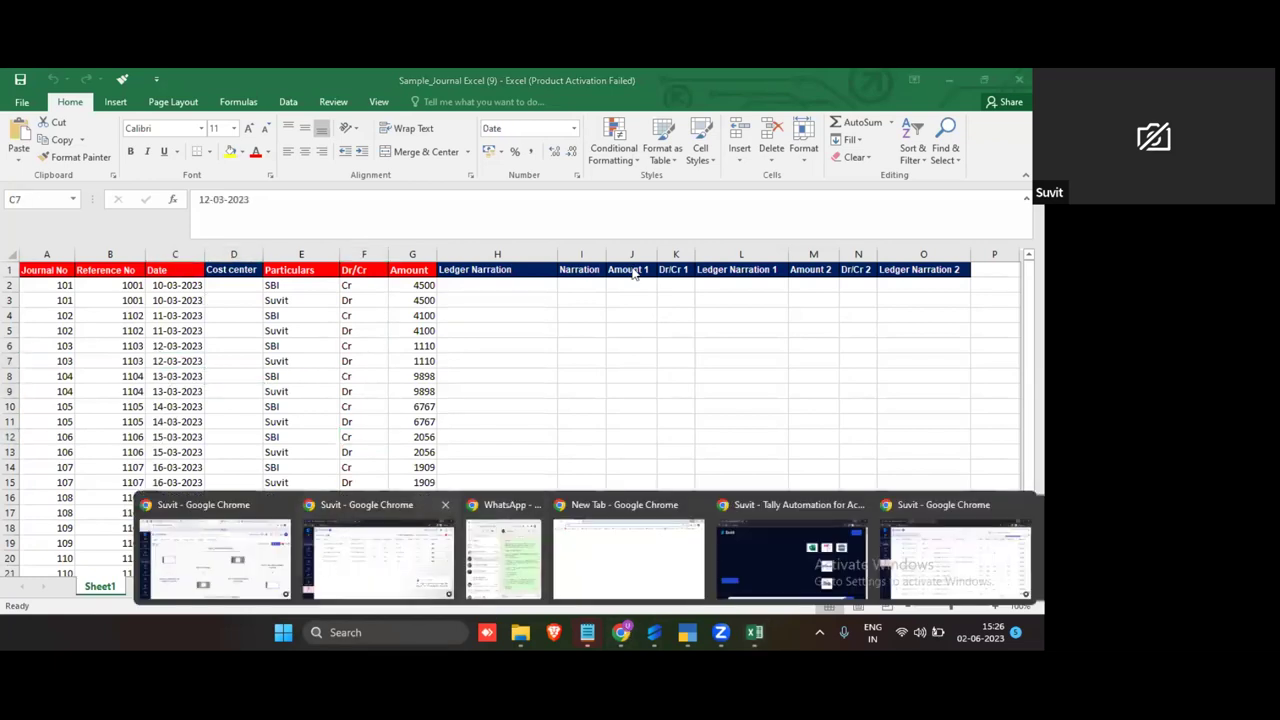
click(215, 555)
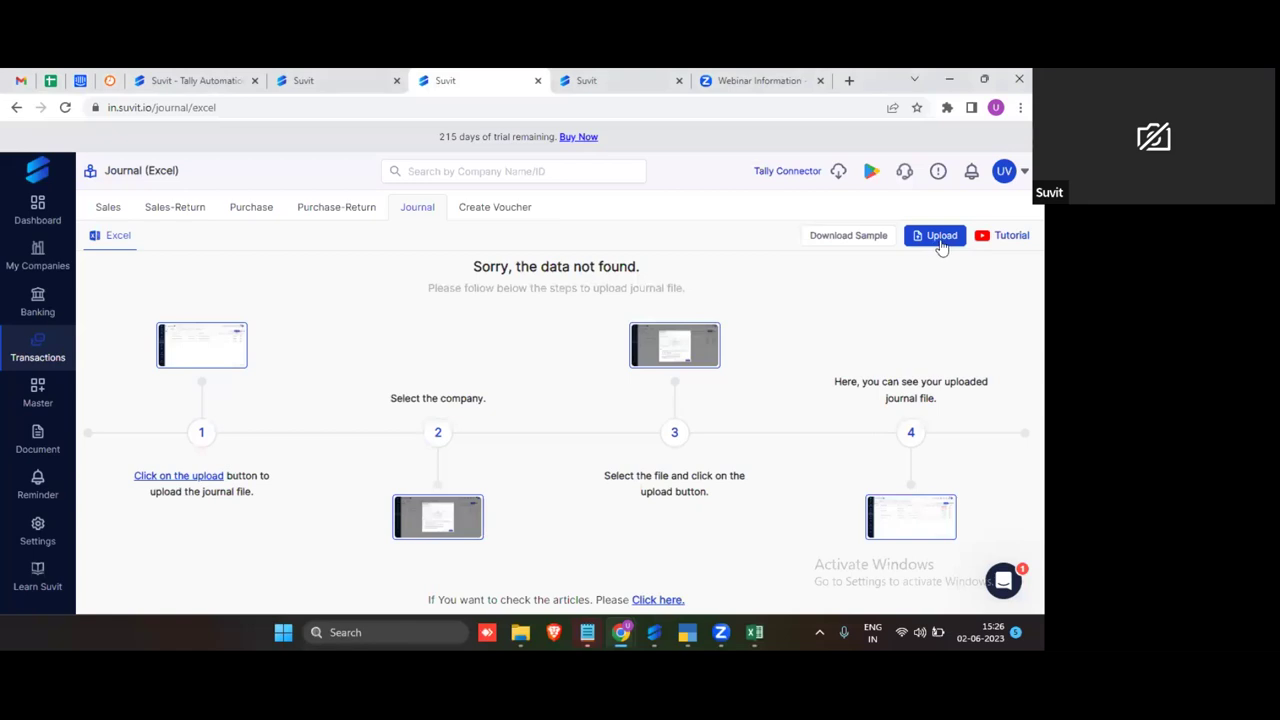
Step: Upload Sample_Journal Excel (9) as a journal file for ABC Associate (10002)
click(941, 240)
click(415, 267)
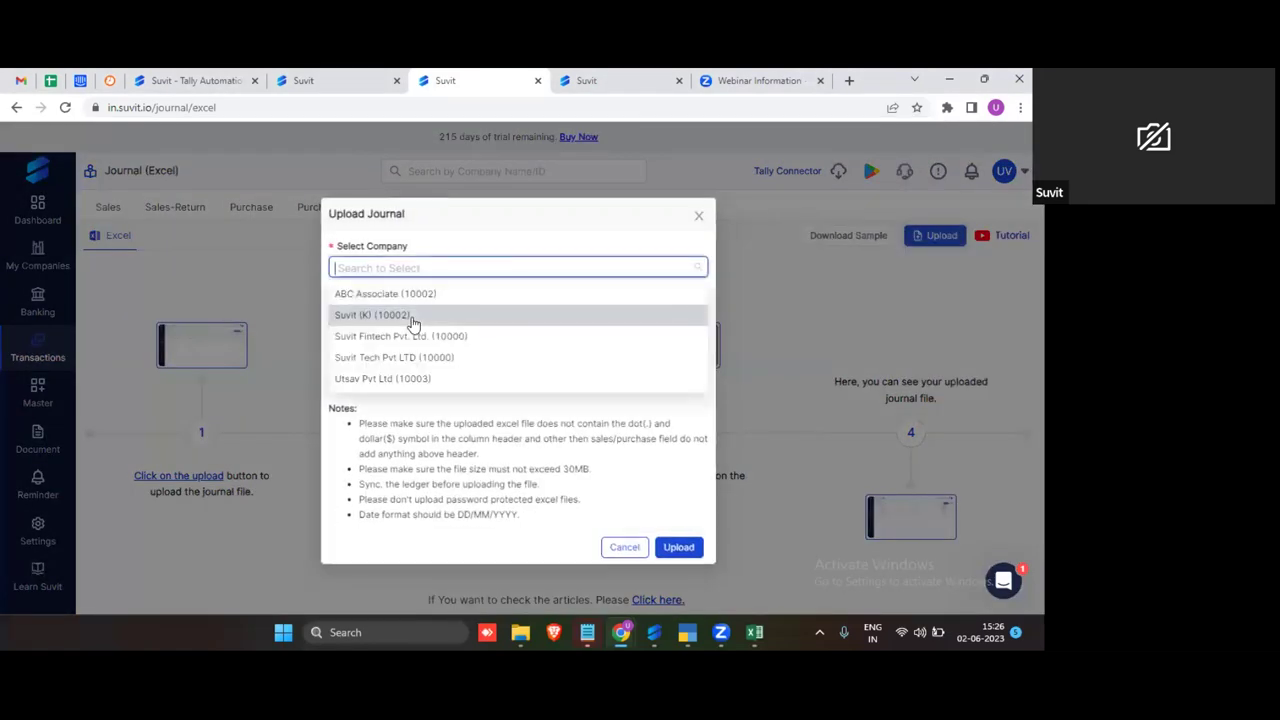
click(415, 297)
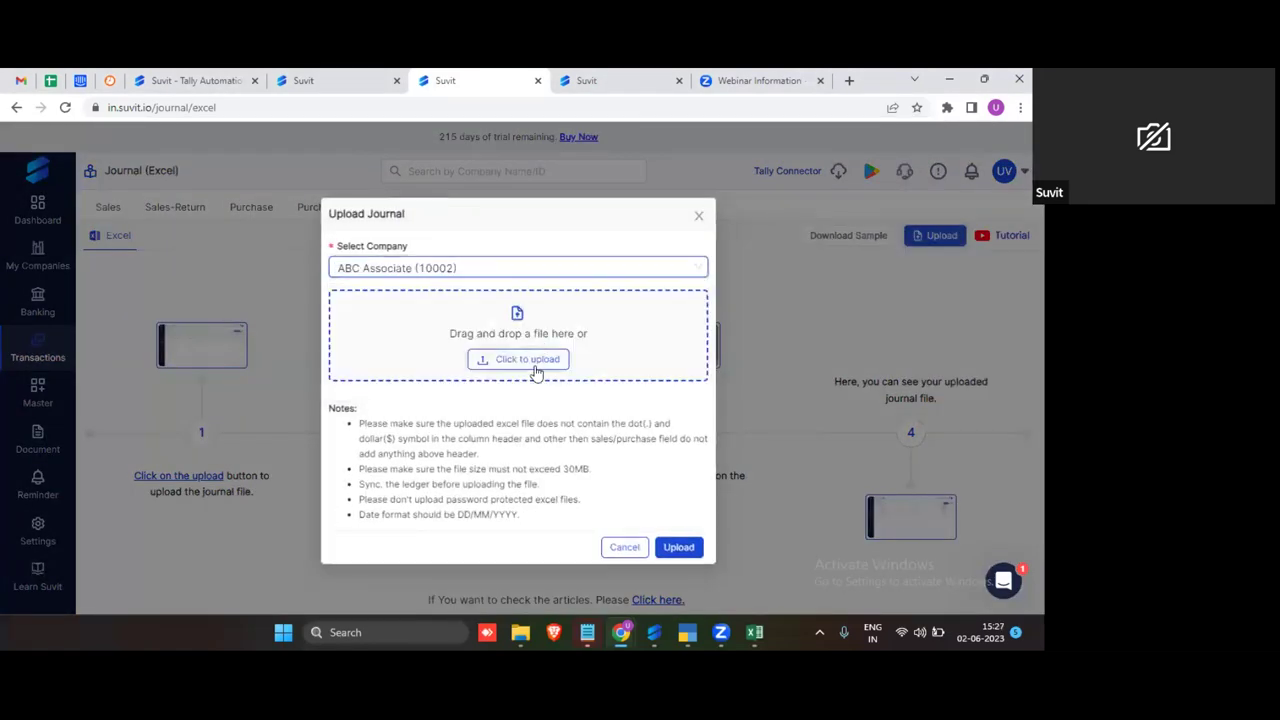
click(535, 362)
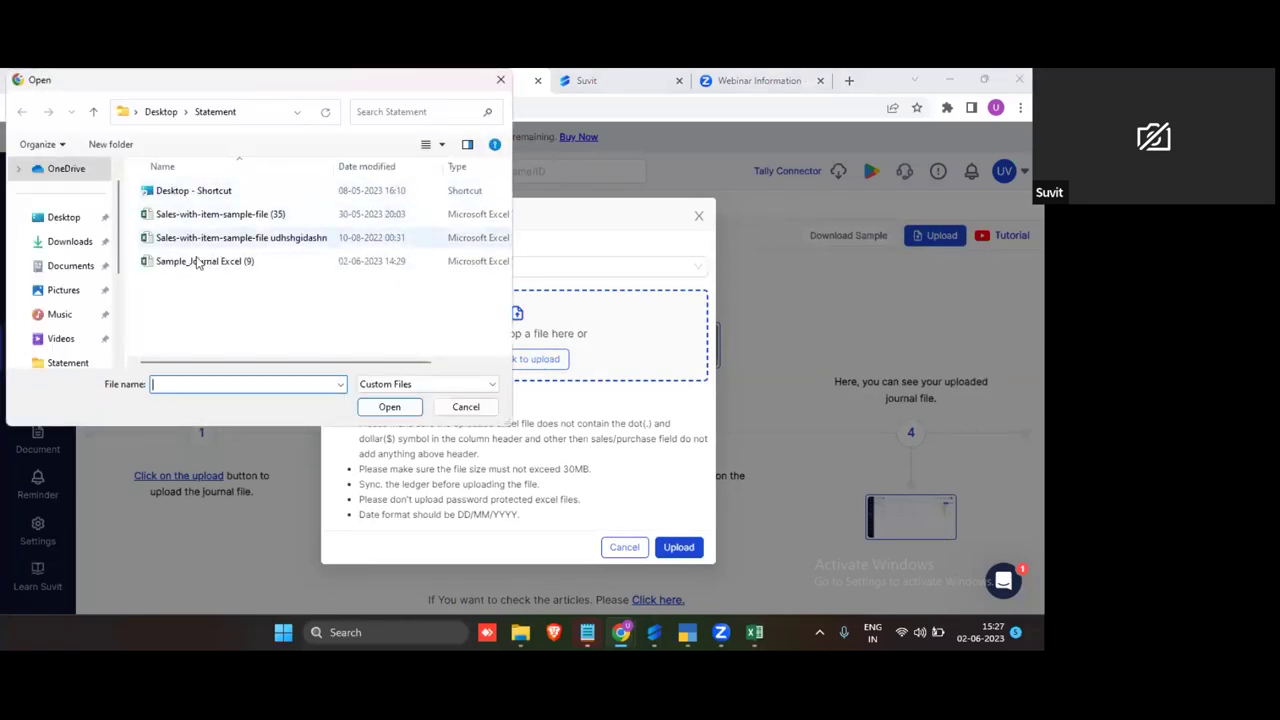
click(200, 261)
click(389, 407)
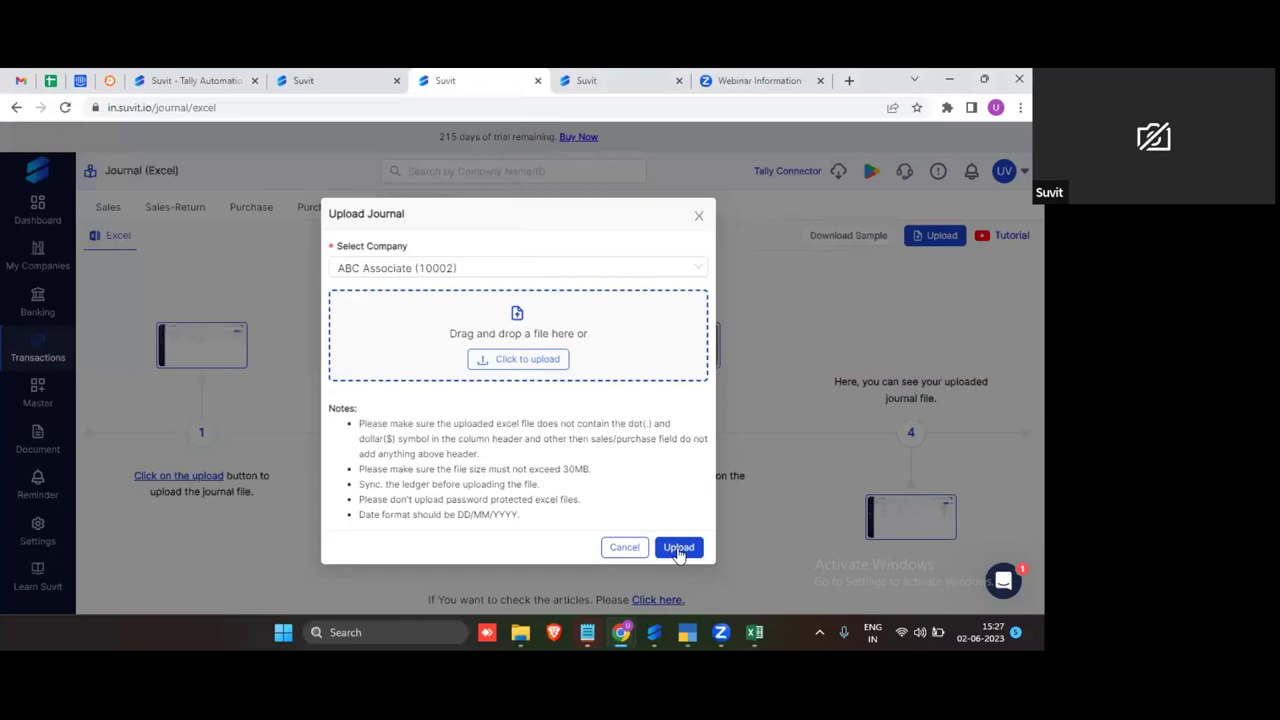
click(678, 565)
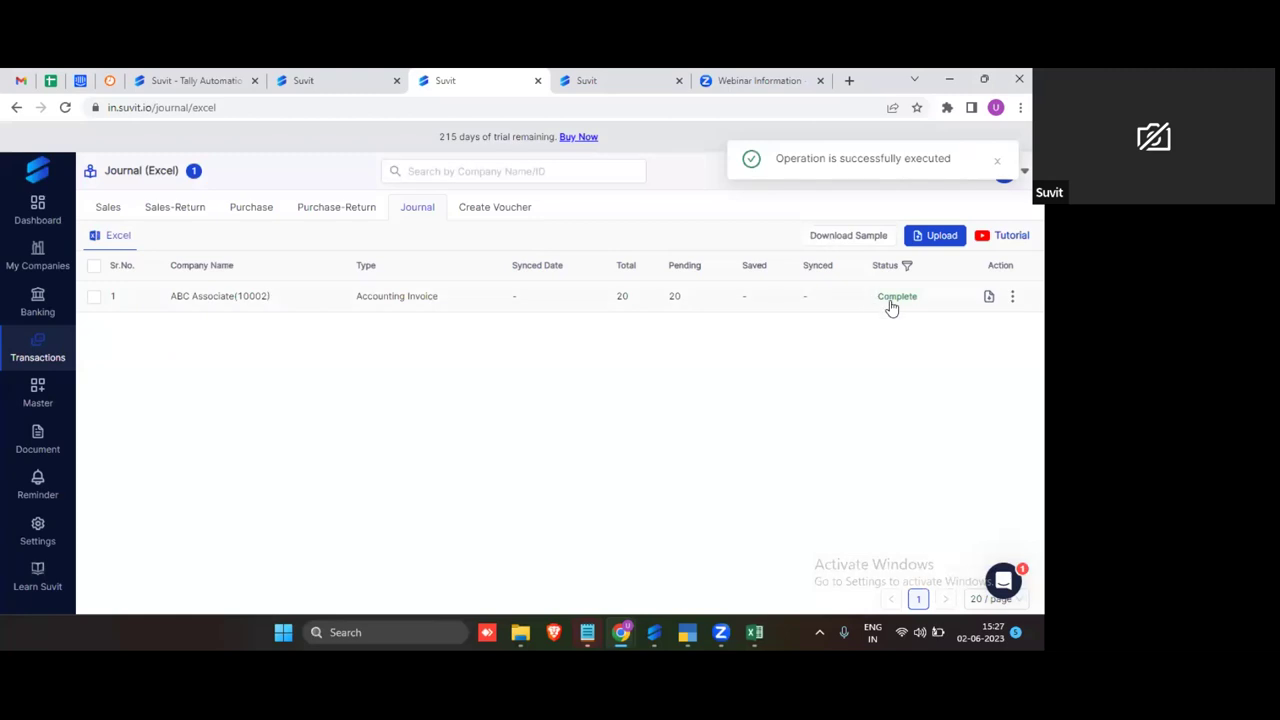
Step: Open the uploaded file's field mapping, then switch back to the Excel workbook
click(895, 298)
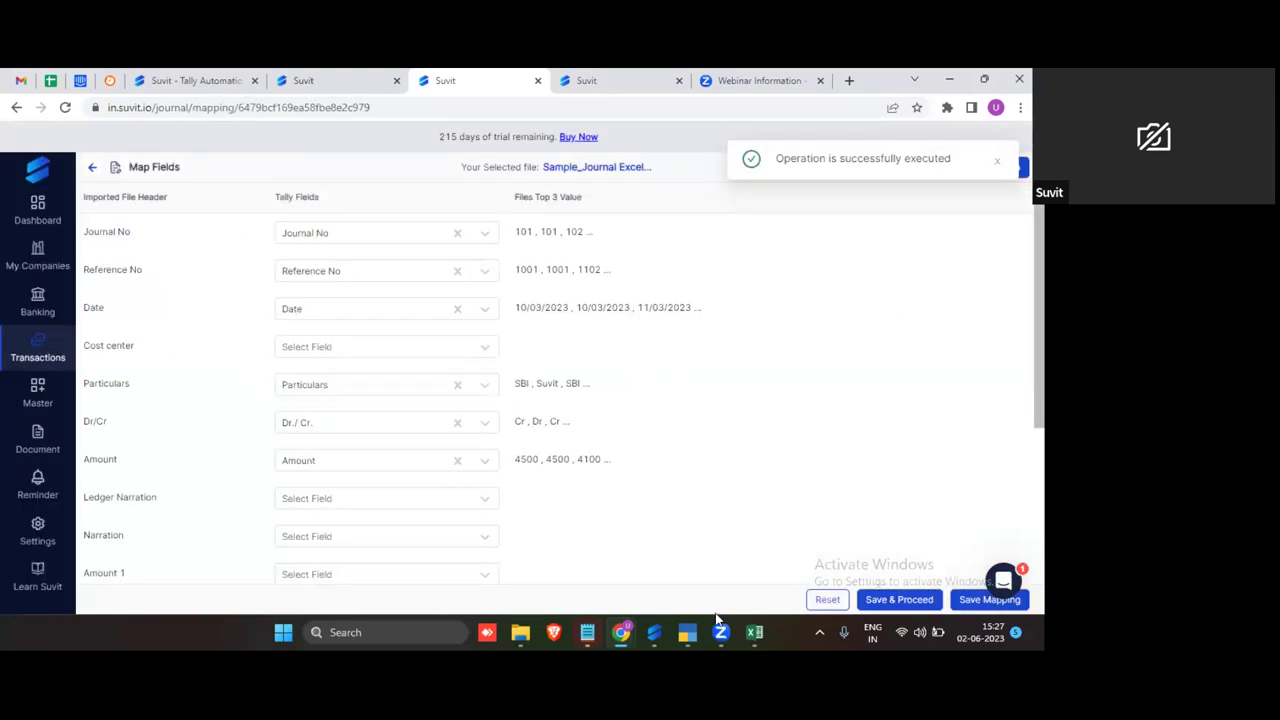
mouse_move(754, 632)
click(785, 561)
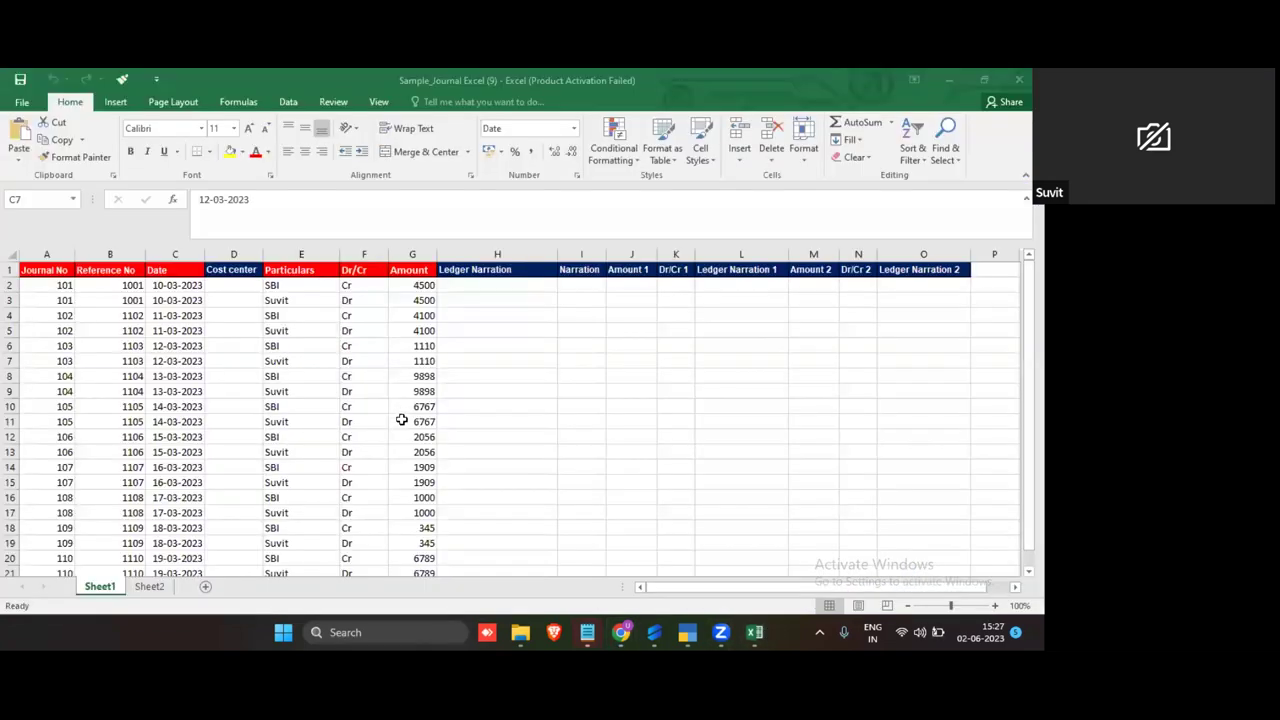
Step: Turn on filters for the journal header row
scroll(400, 428, down, 2)
scroll(398, 435, up, 2)
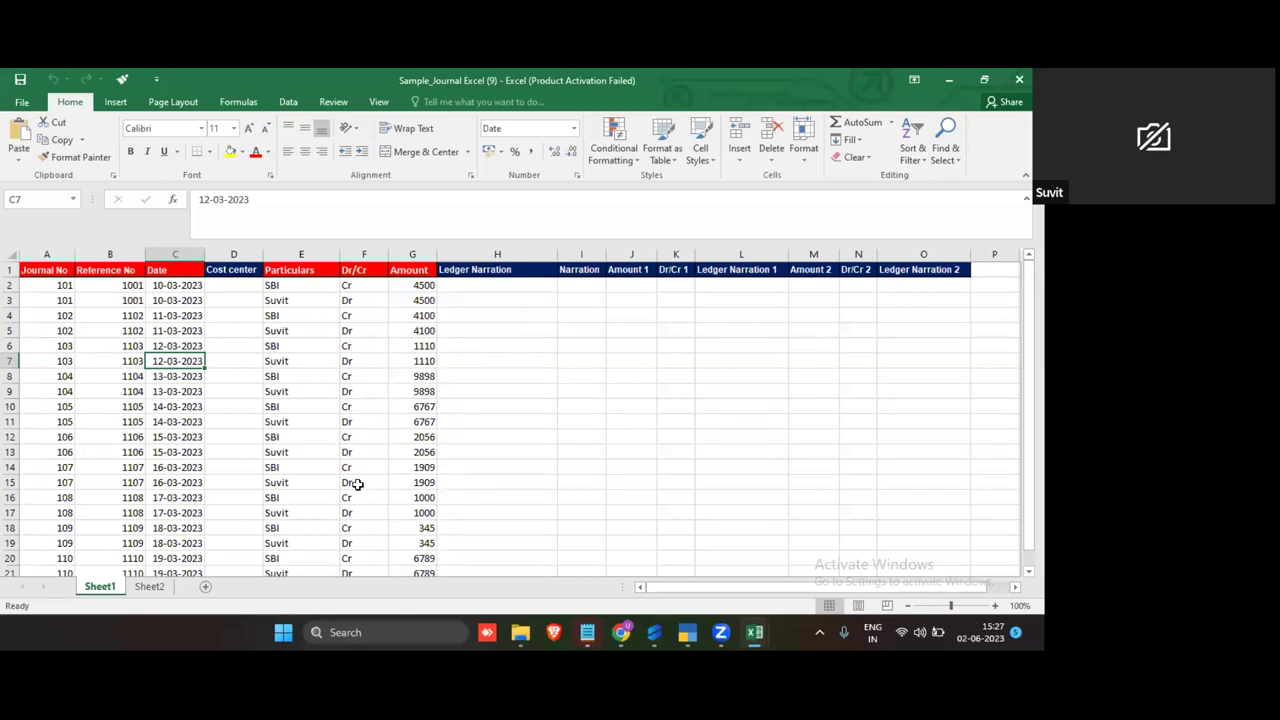
click(280, 450)
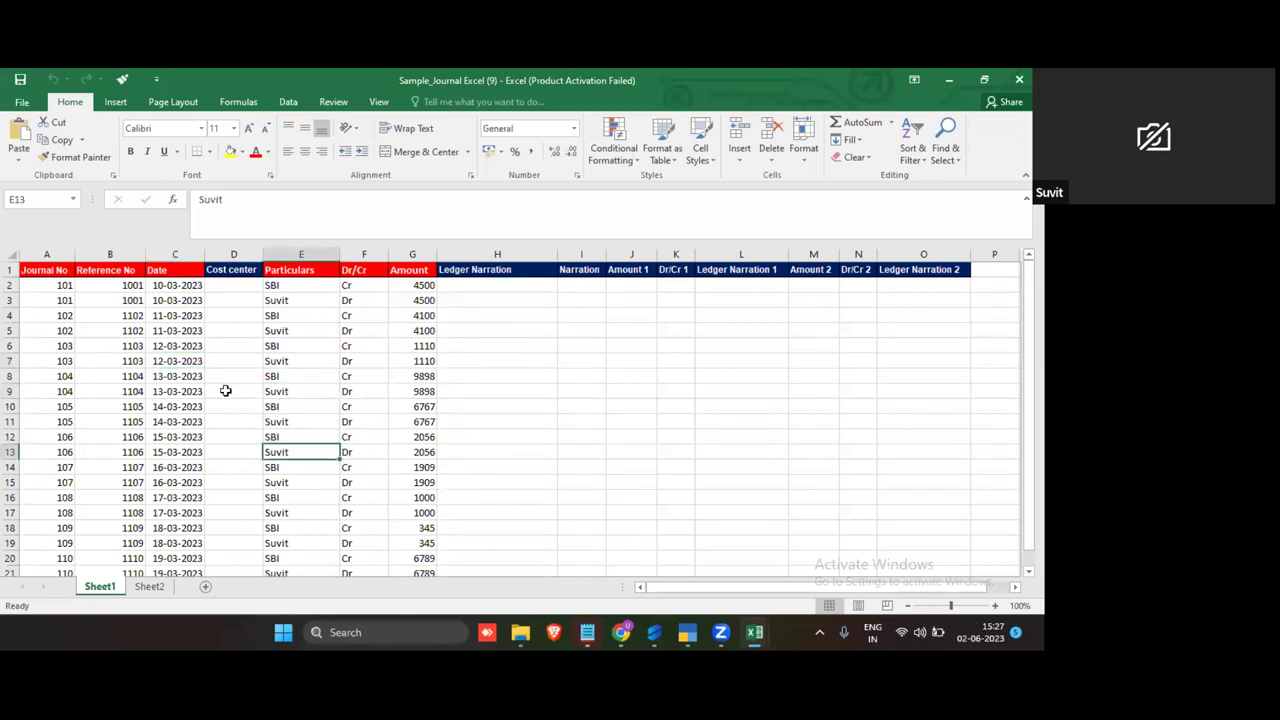
click(9, 270)
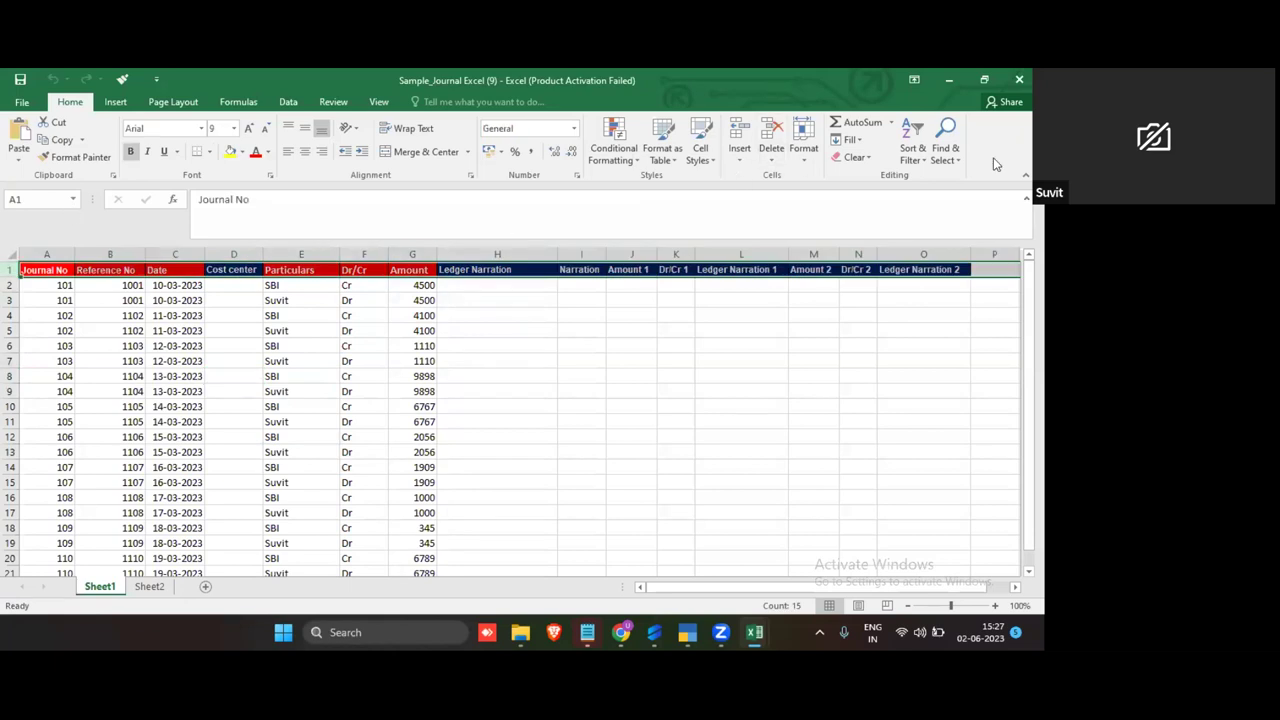
click(913, 145)
click(916, 232)
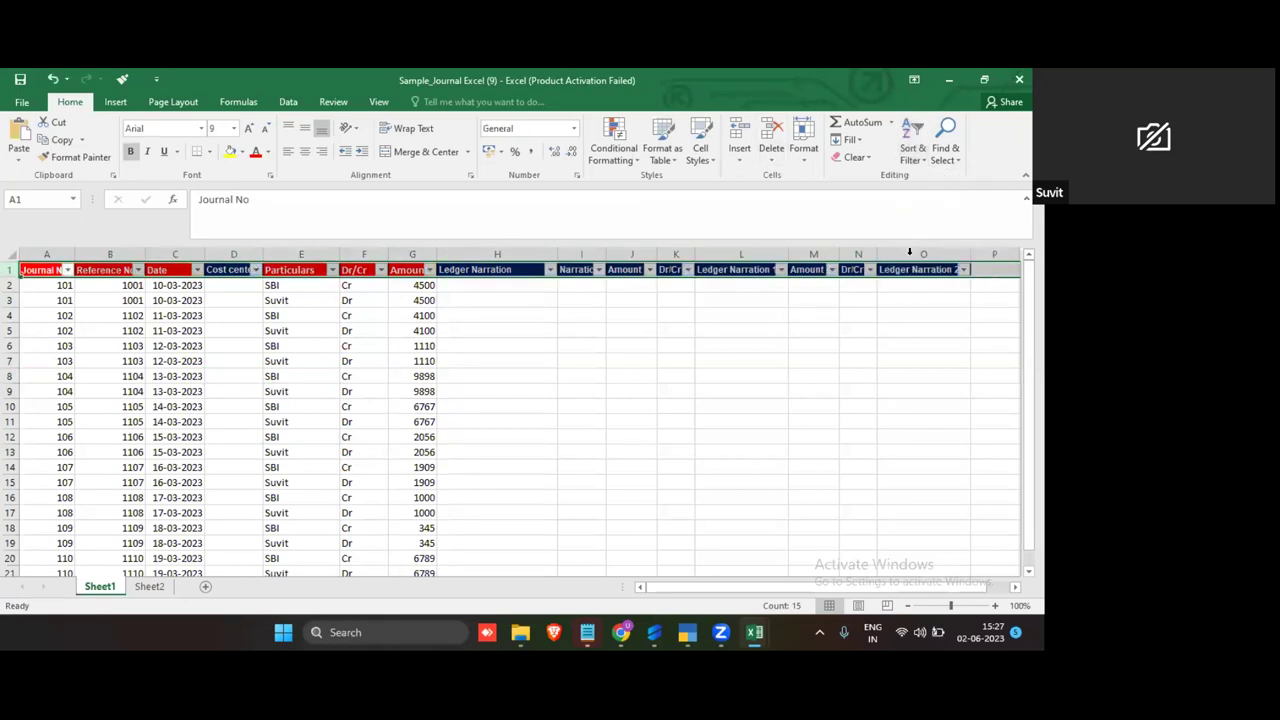
Step: Filter the Dr/Cr column to show only Cr rows
click(381, 270)
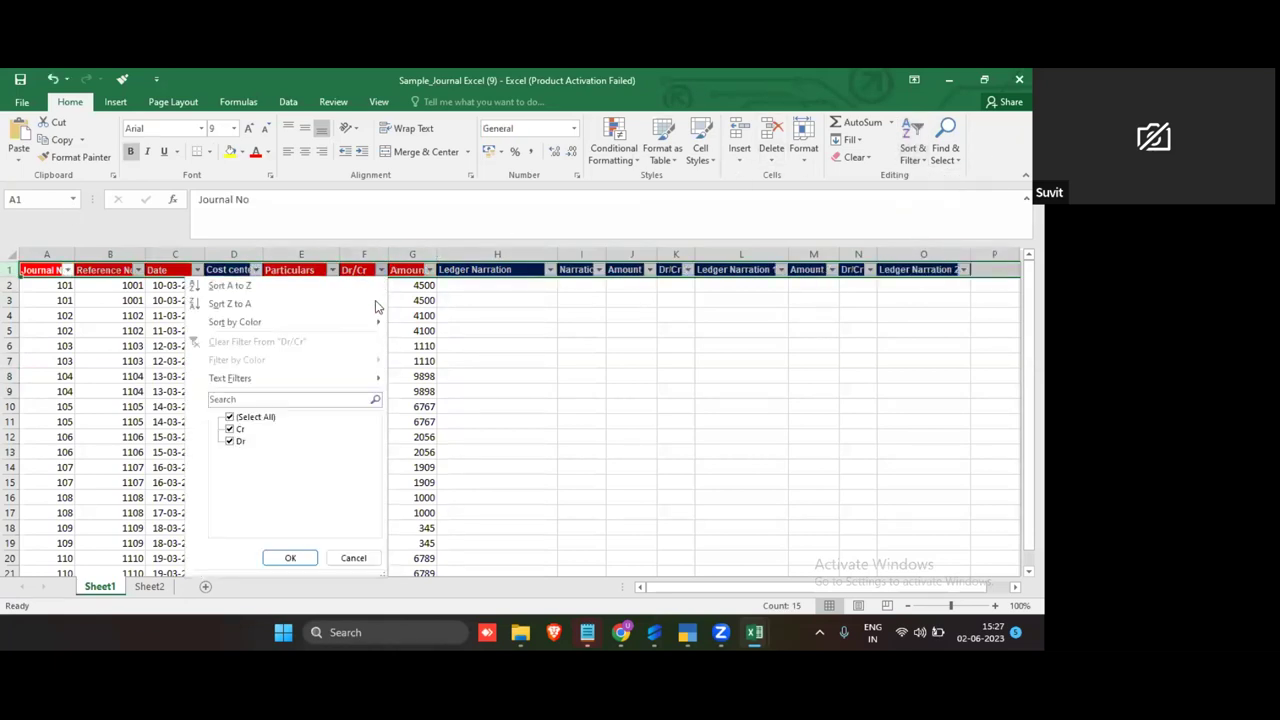
click(274, 418)
click(232, 430)
click(290, 557)
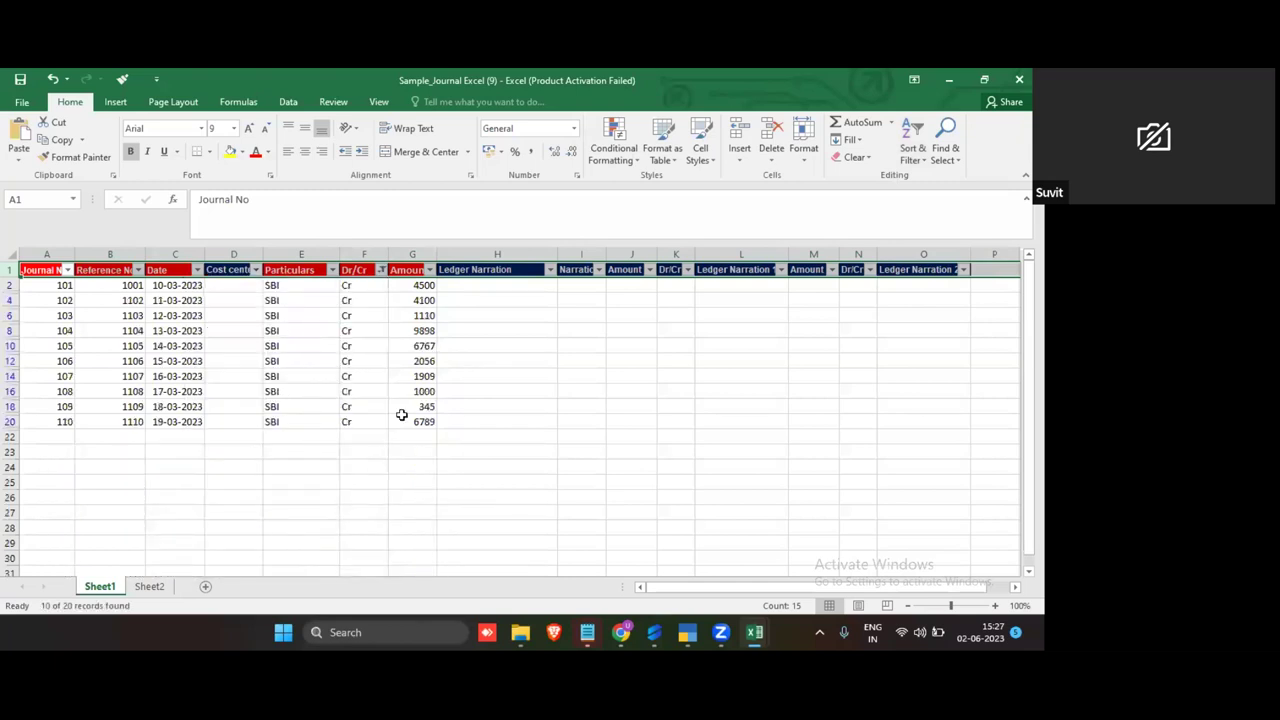
click(425, 376)
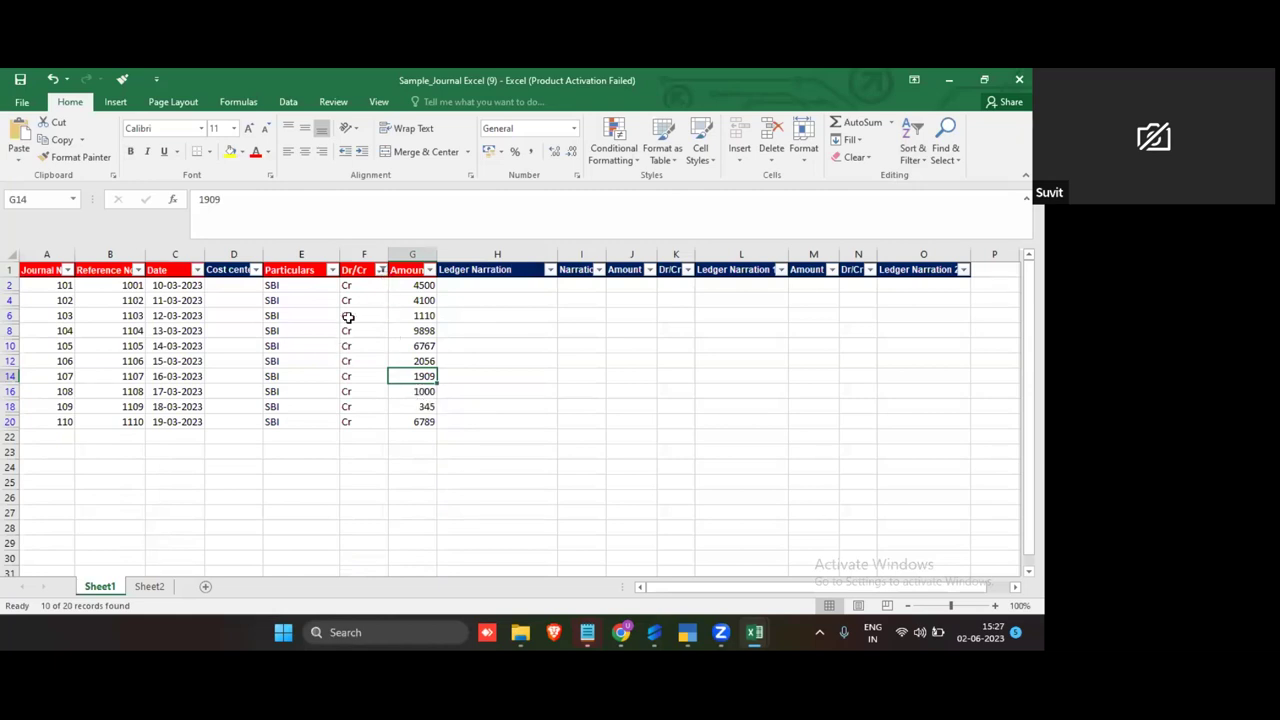
drag(363, 284, 363, 426)
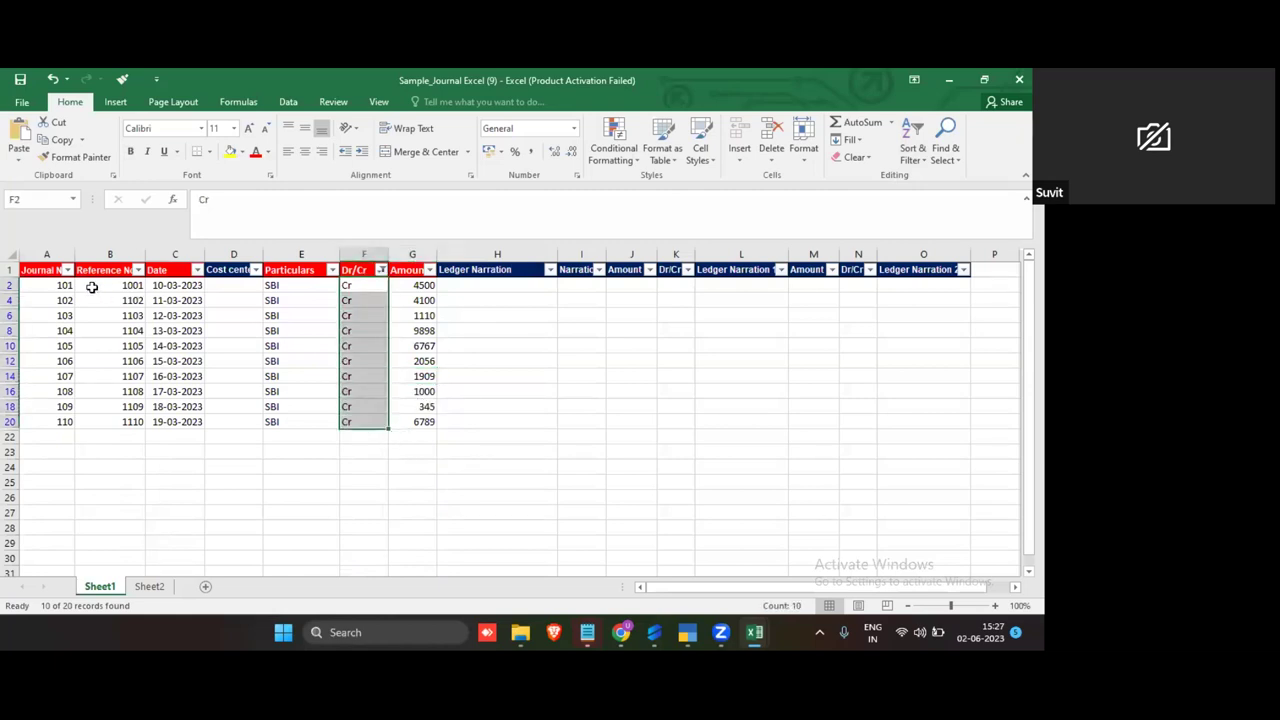
drag(60, 288, 420, 420)
key(ctrl+c)
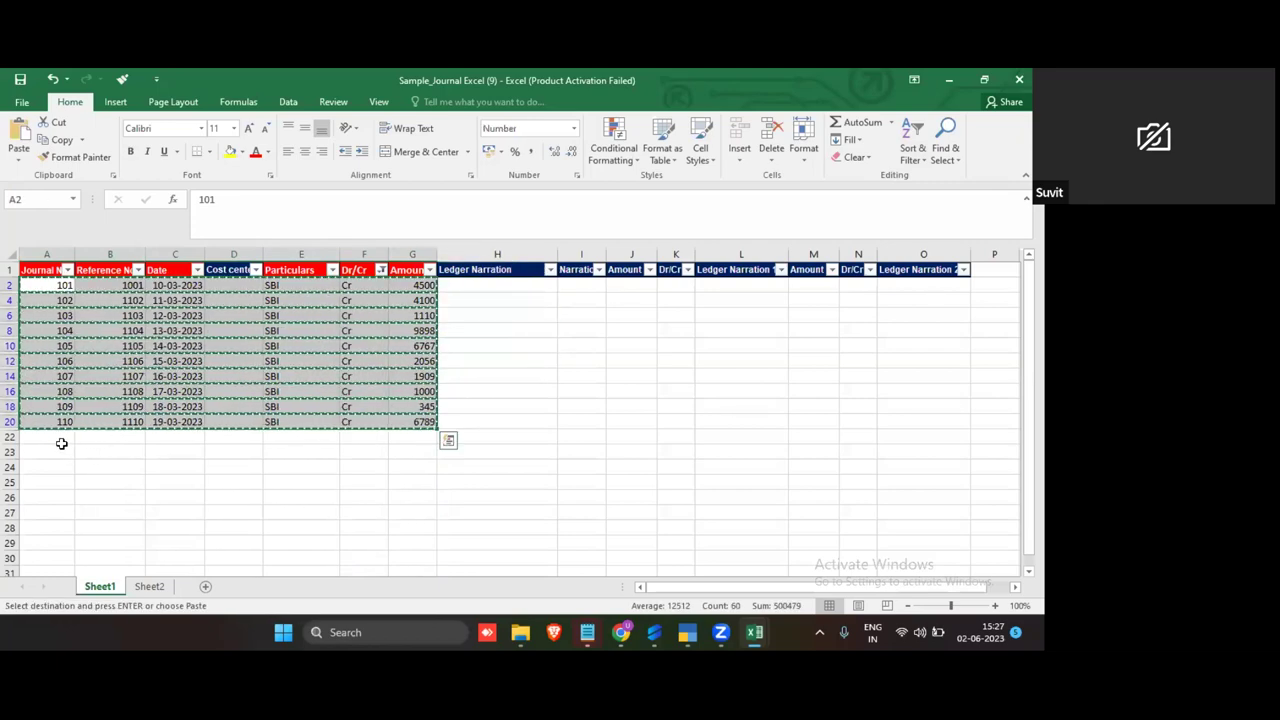
click(75, 441)
key(ctrl+v)
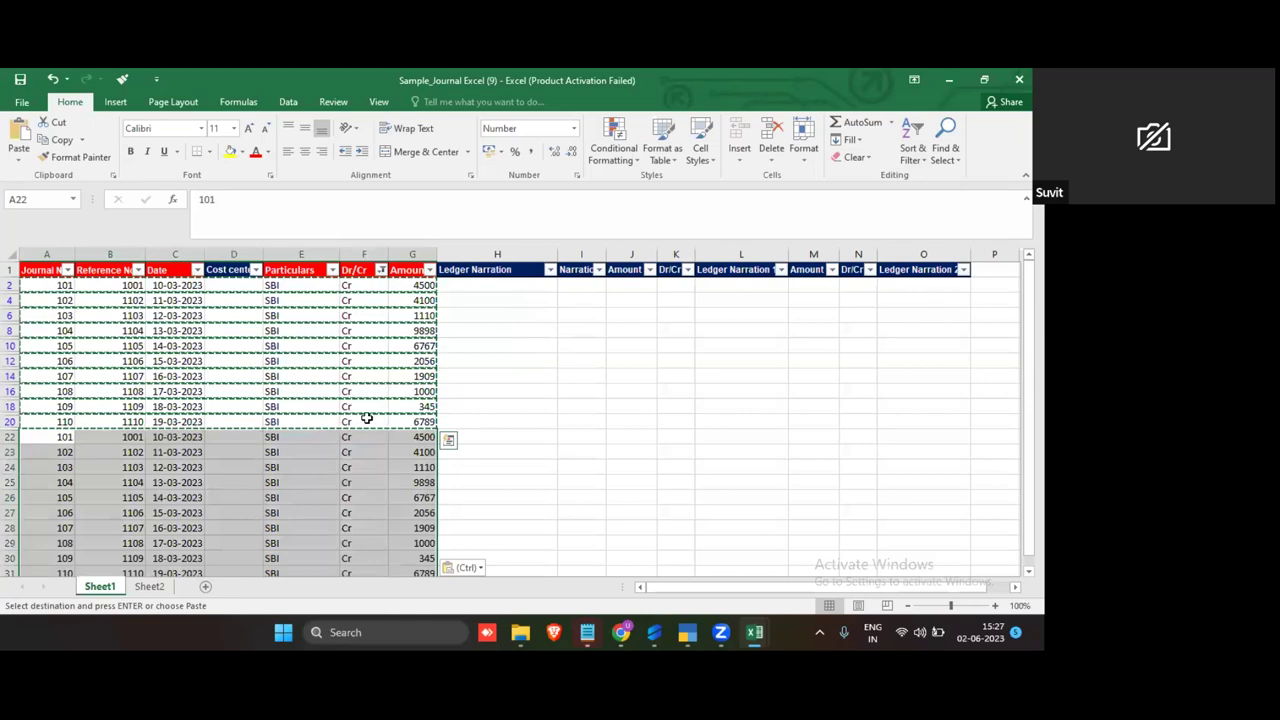
key(Escape)
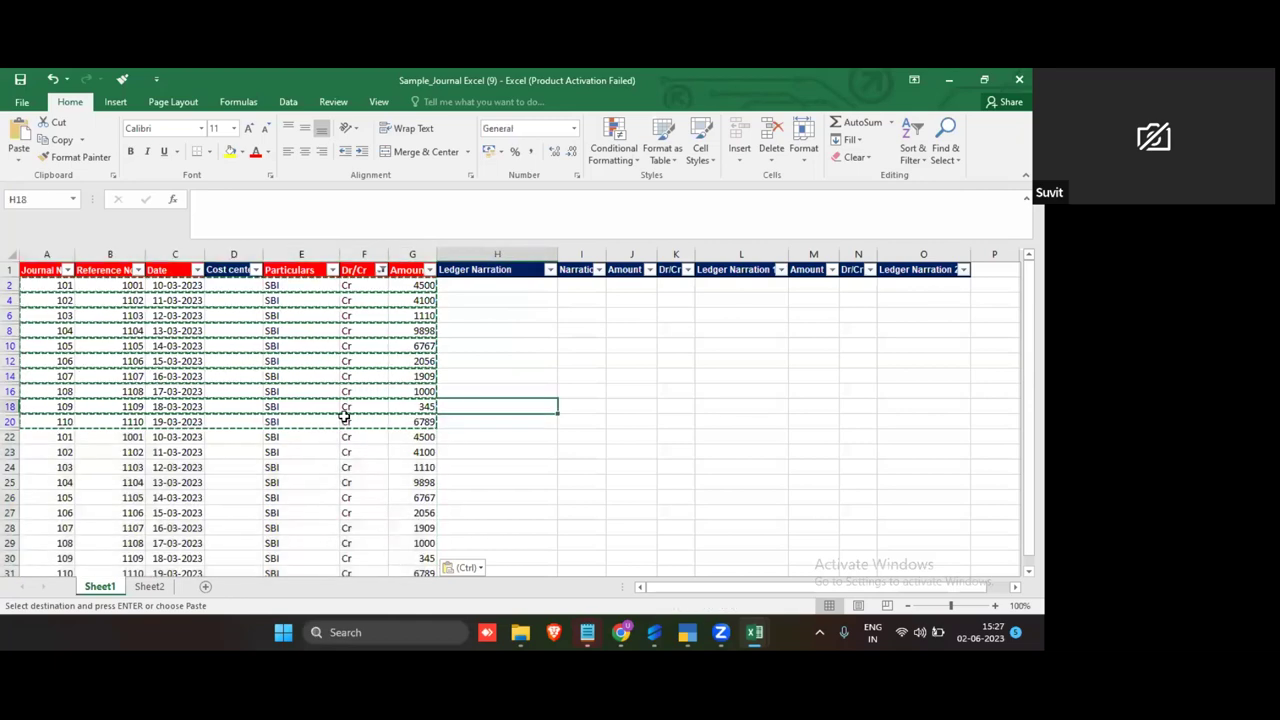
scroll(282, 470, down, 1)
scroll(282, 470, up, 1)
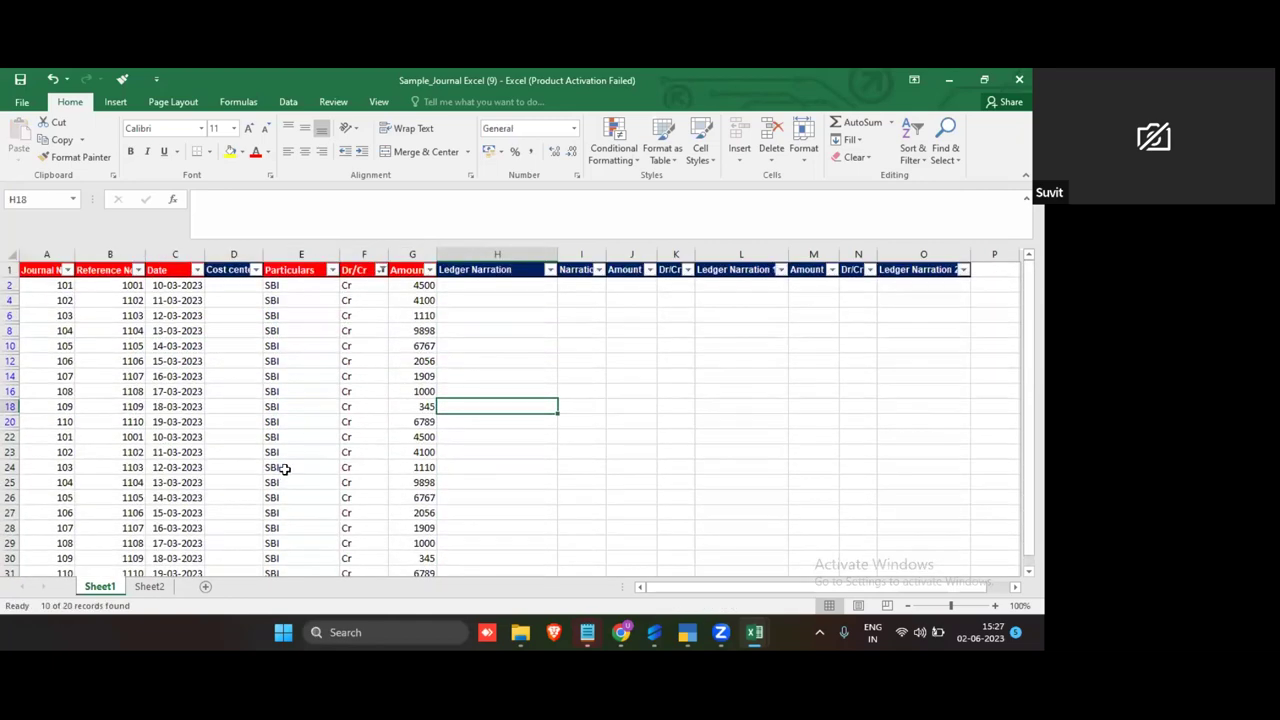
key(ctrl+z)
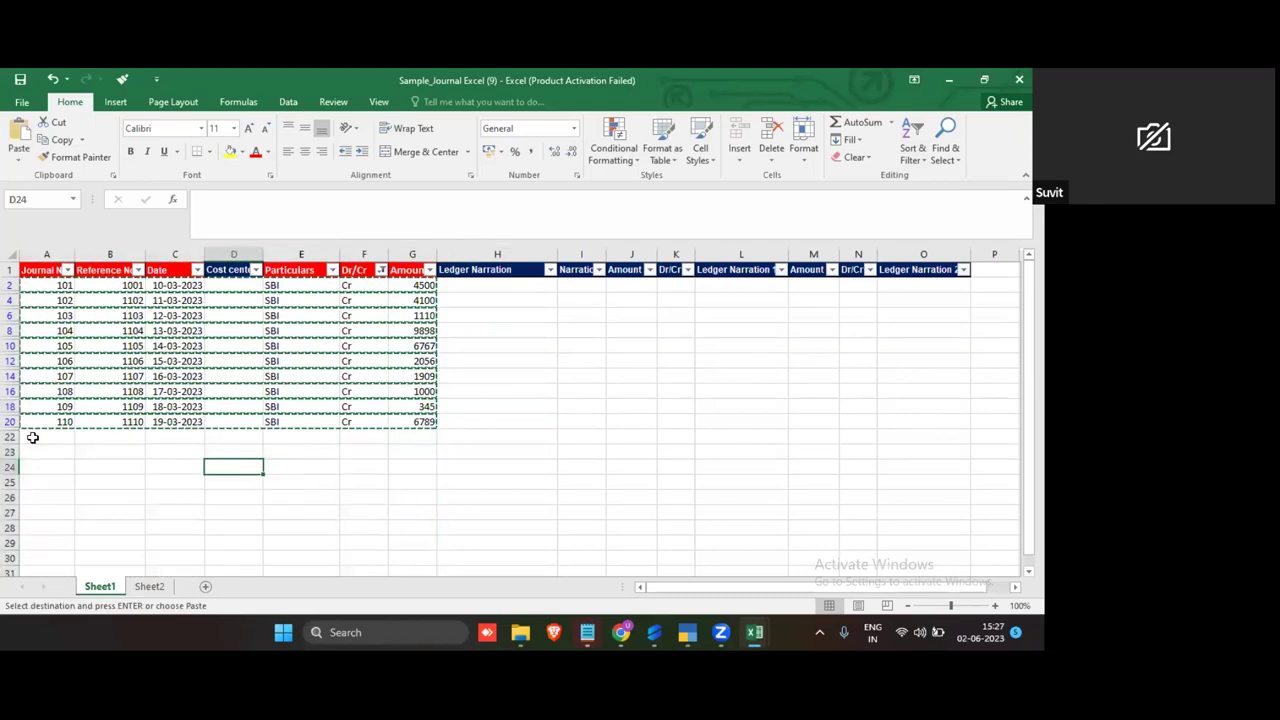
click(52, 436)
key(ctrl+v)
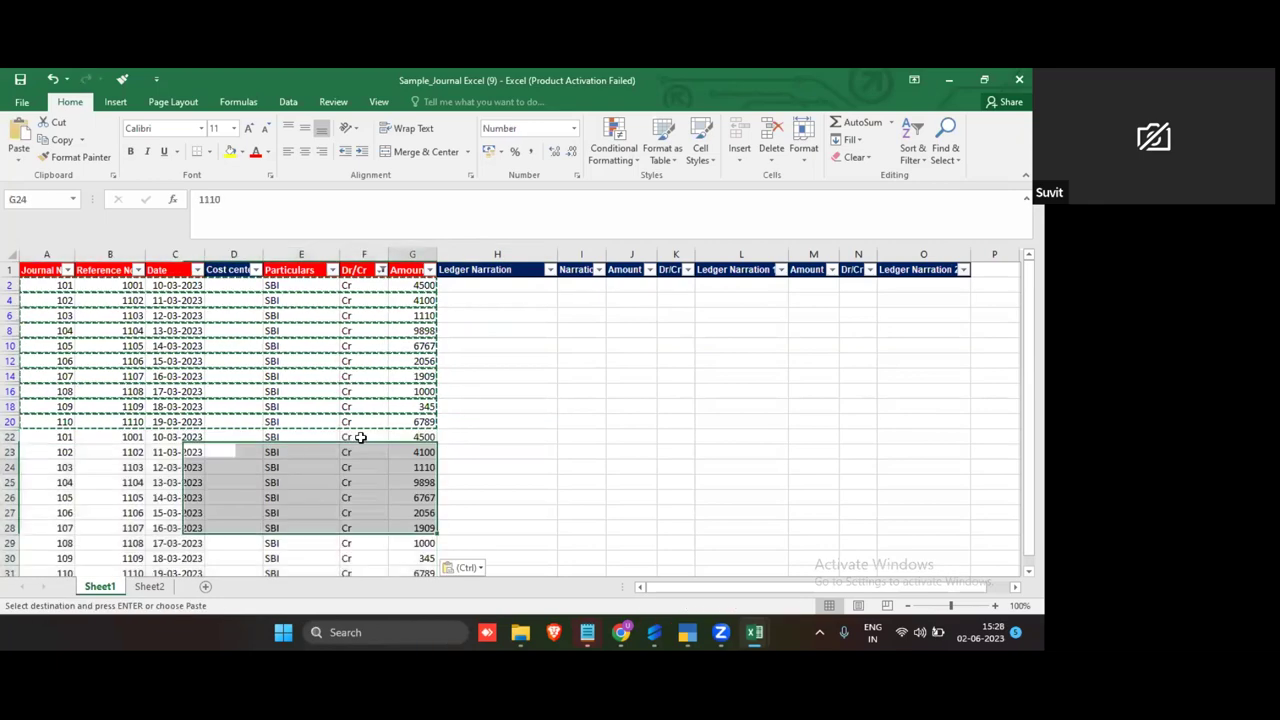
click(358, 437)
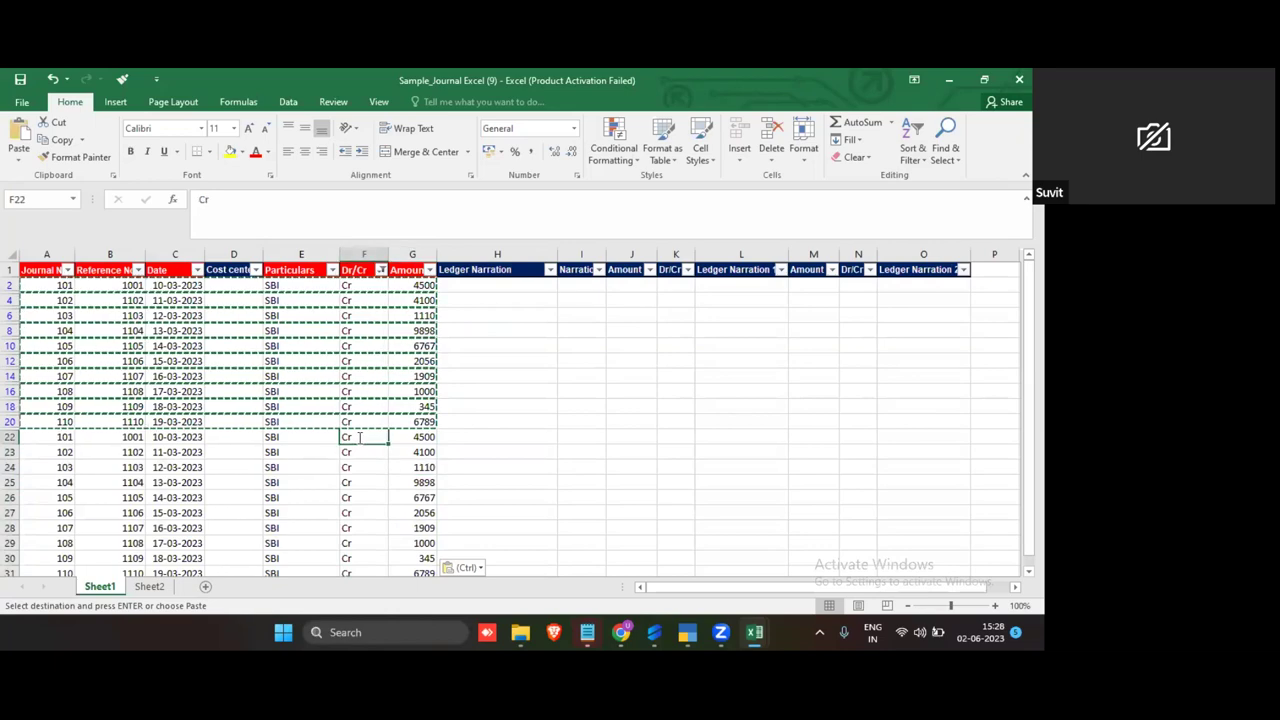
text(Dr)
scroll(395, 481, down, 1)
click(418, 432)
scroll(398, 427, up, 1)
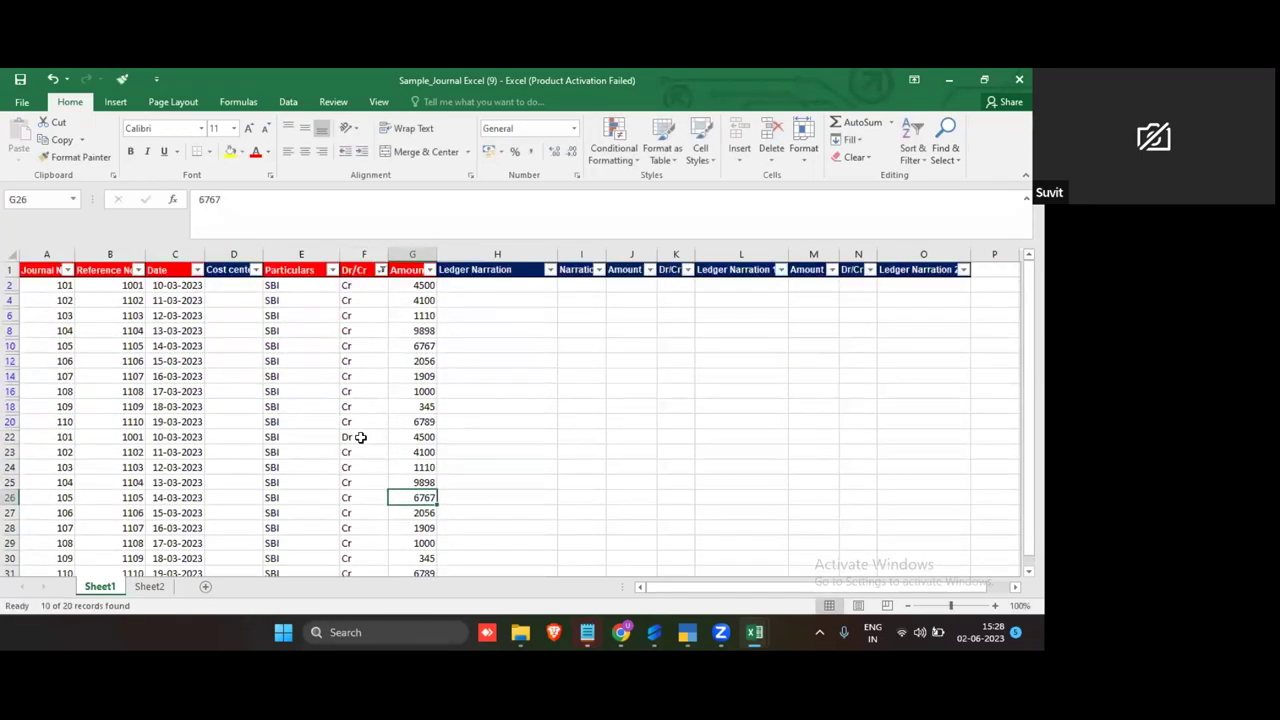
click(360, 437)
key(ctrl+c)
scroll(363, 450, down, 2)
drag(363, 358, 398, 436)
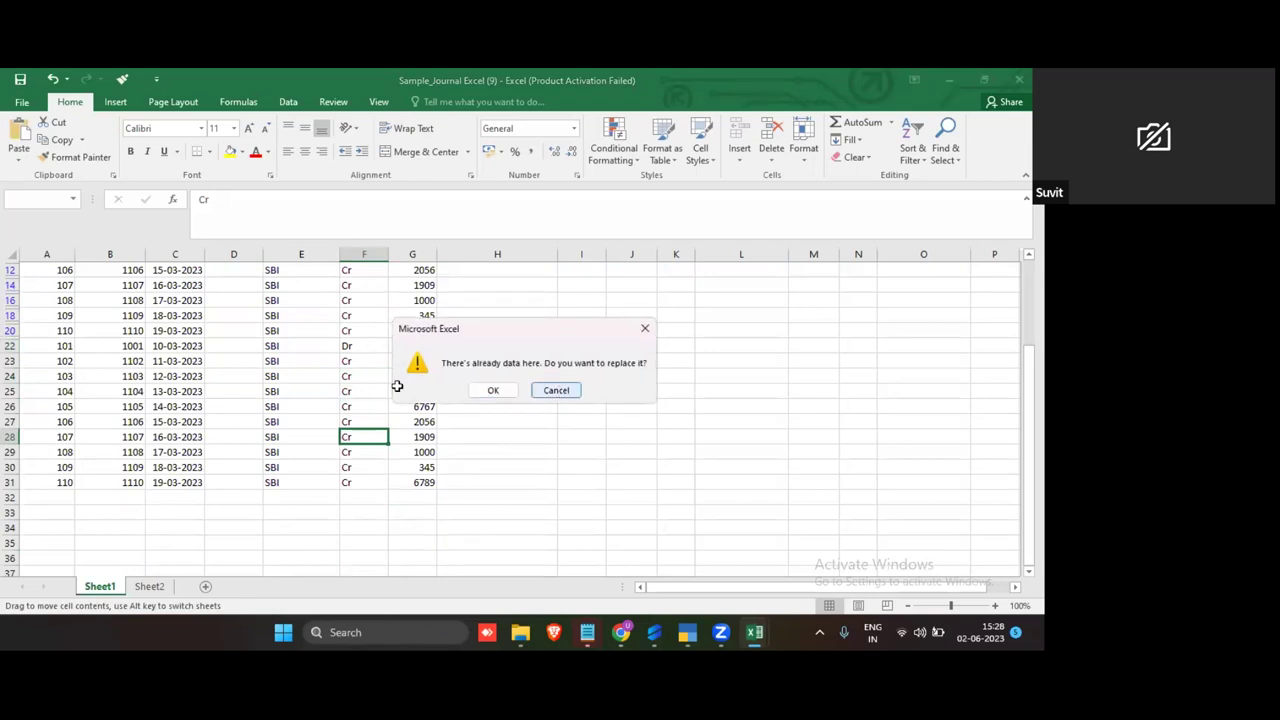
key(Escape)
drag(370, 347, 354, 476)
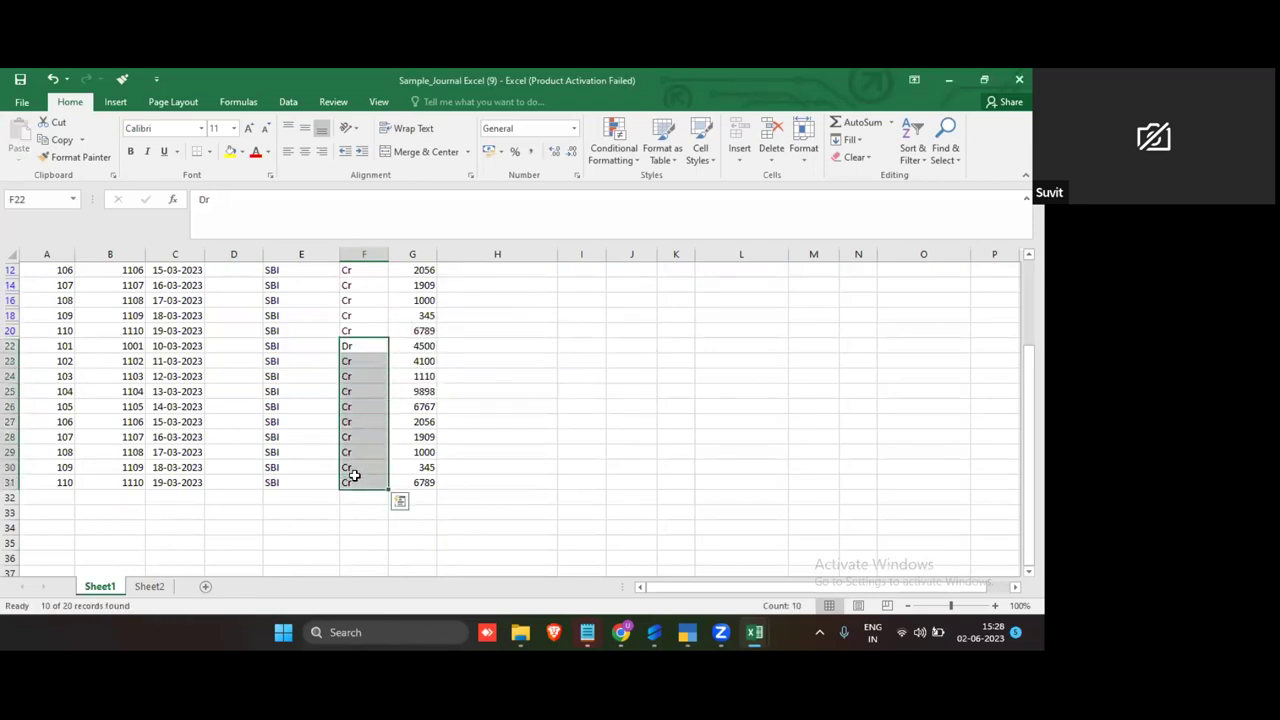
click(391, 386)
drag(357, 346, 349, 480)
key(ctrl+c)
key(Return)
click(316, 531)
click(314, 409)
click(312, 350)
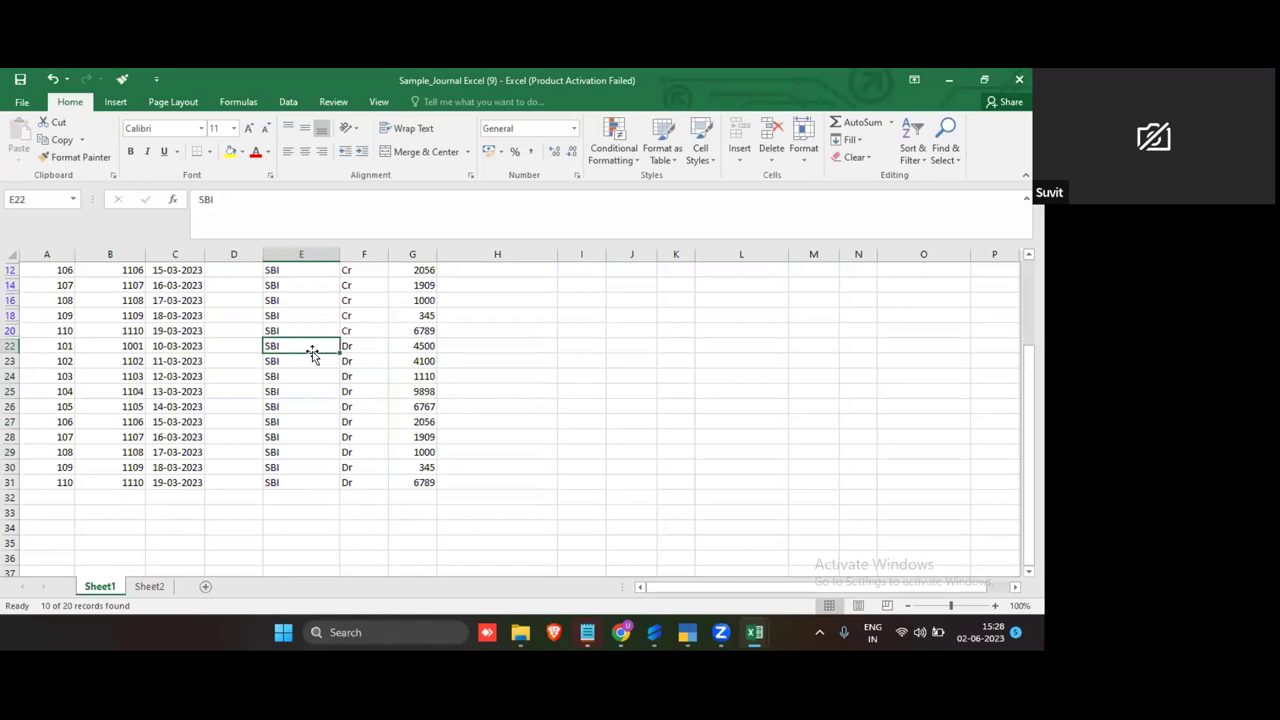
text(Suvit)
drag(340, 353, 340, 483)
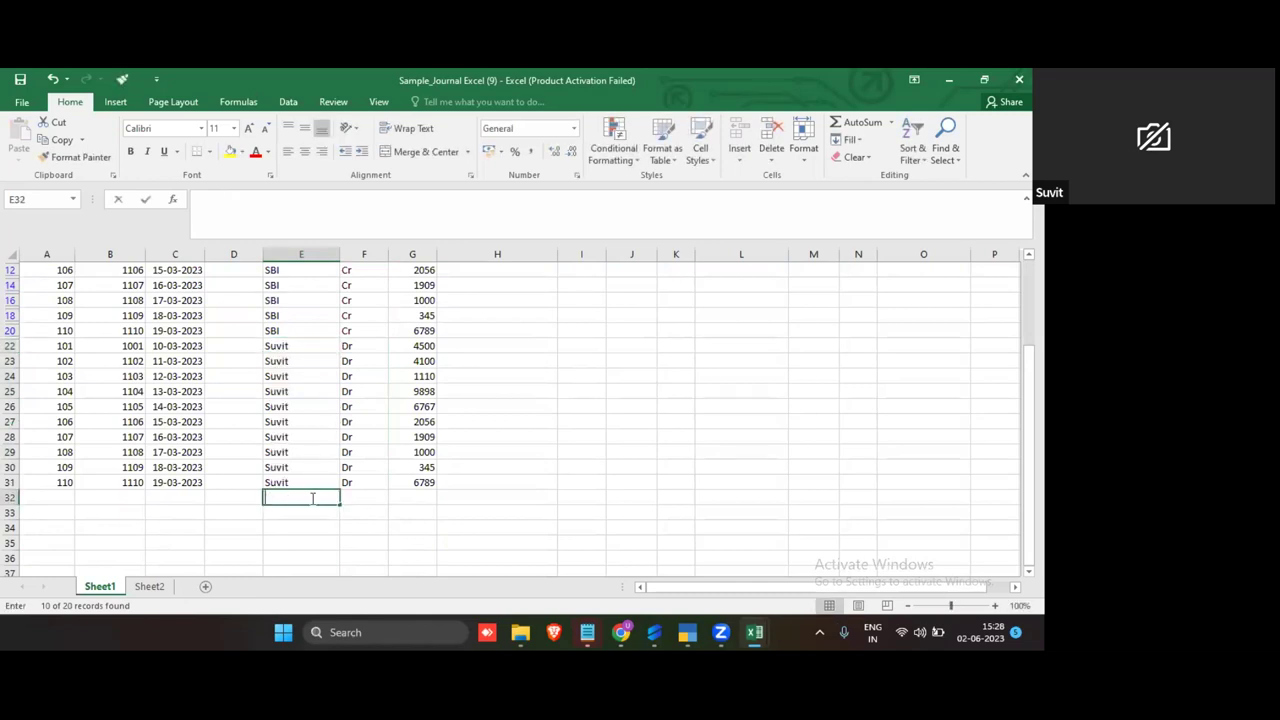
click(437, 466)
scroll(441, 467, up, 2)
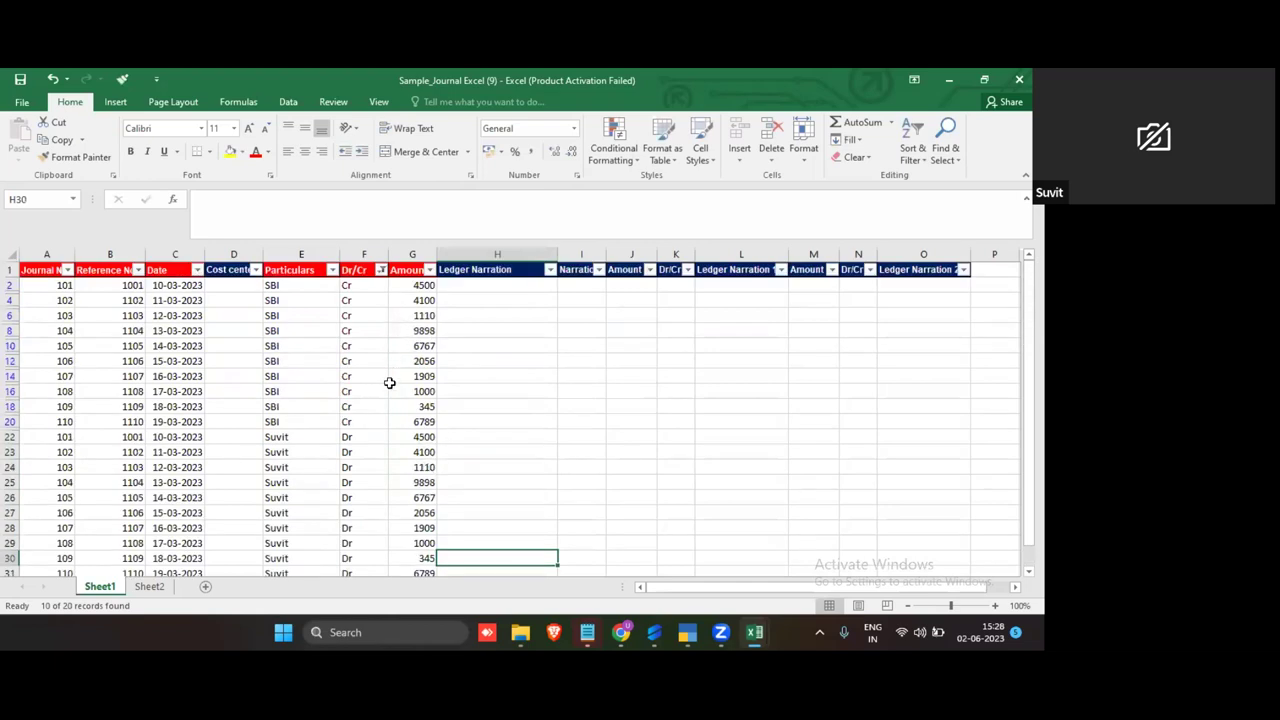
click(913, 155)
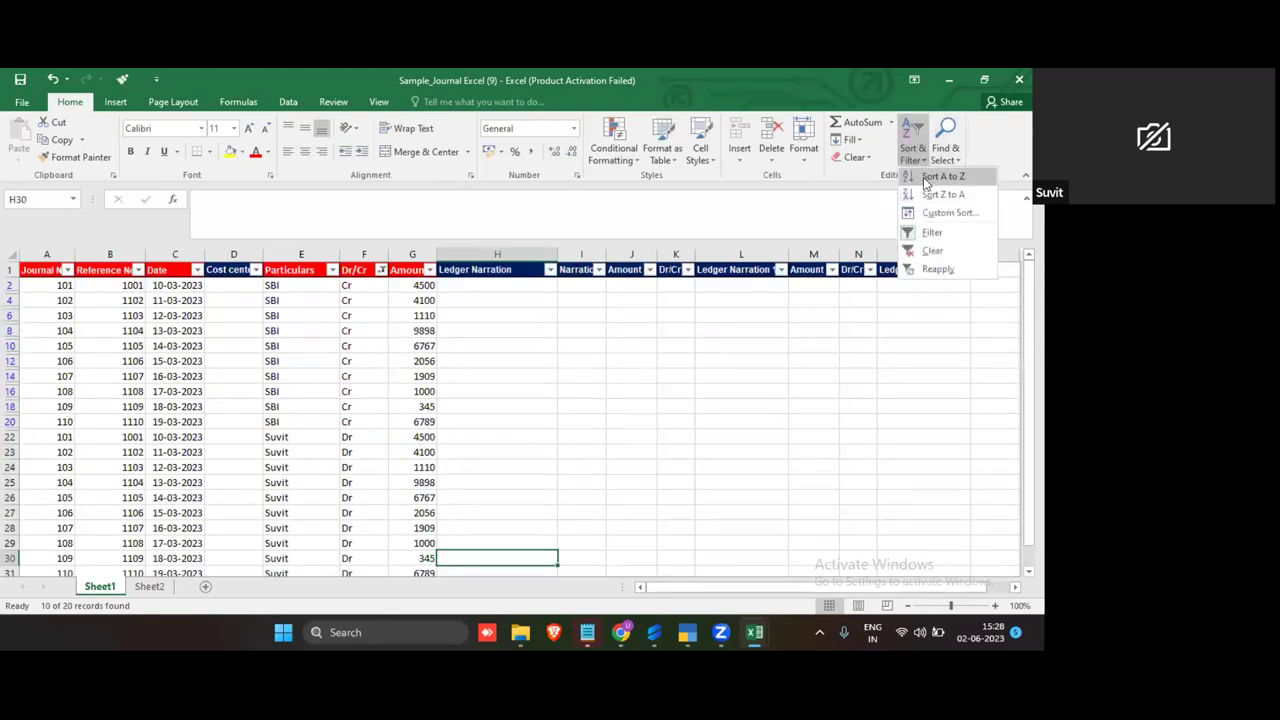
click(930, 177)
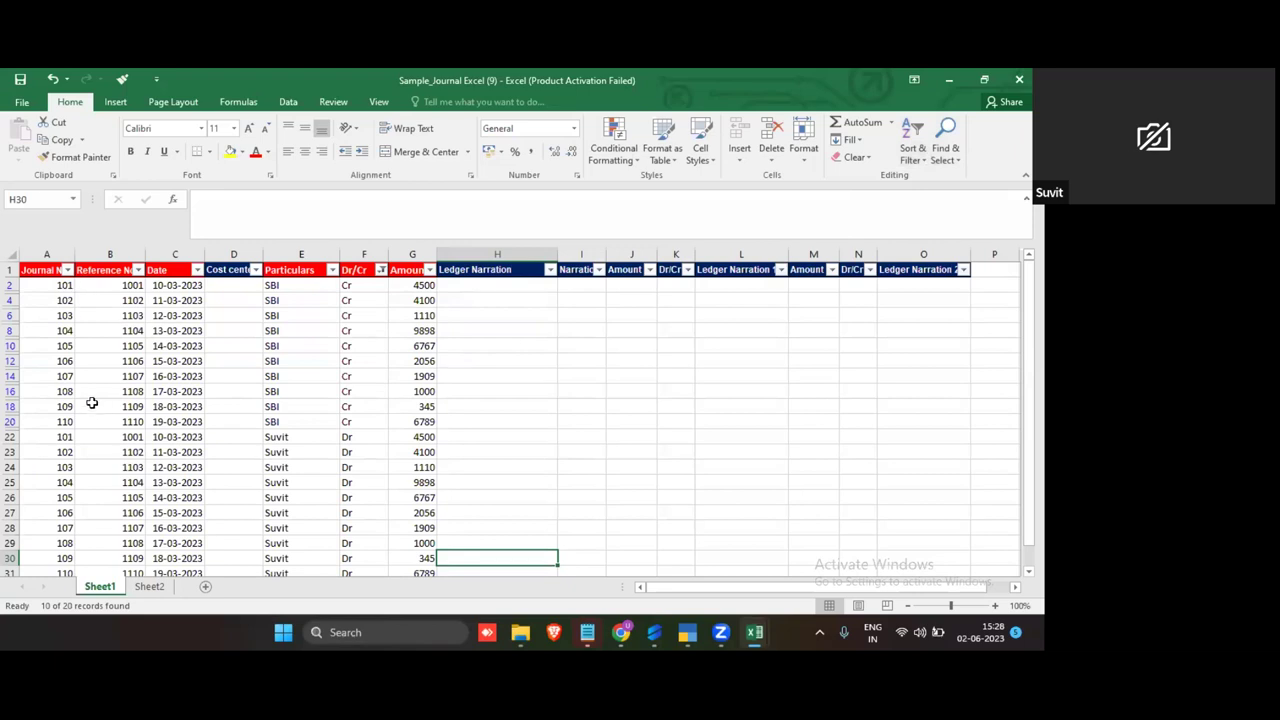
click(59, 264)
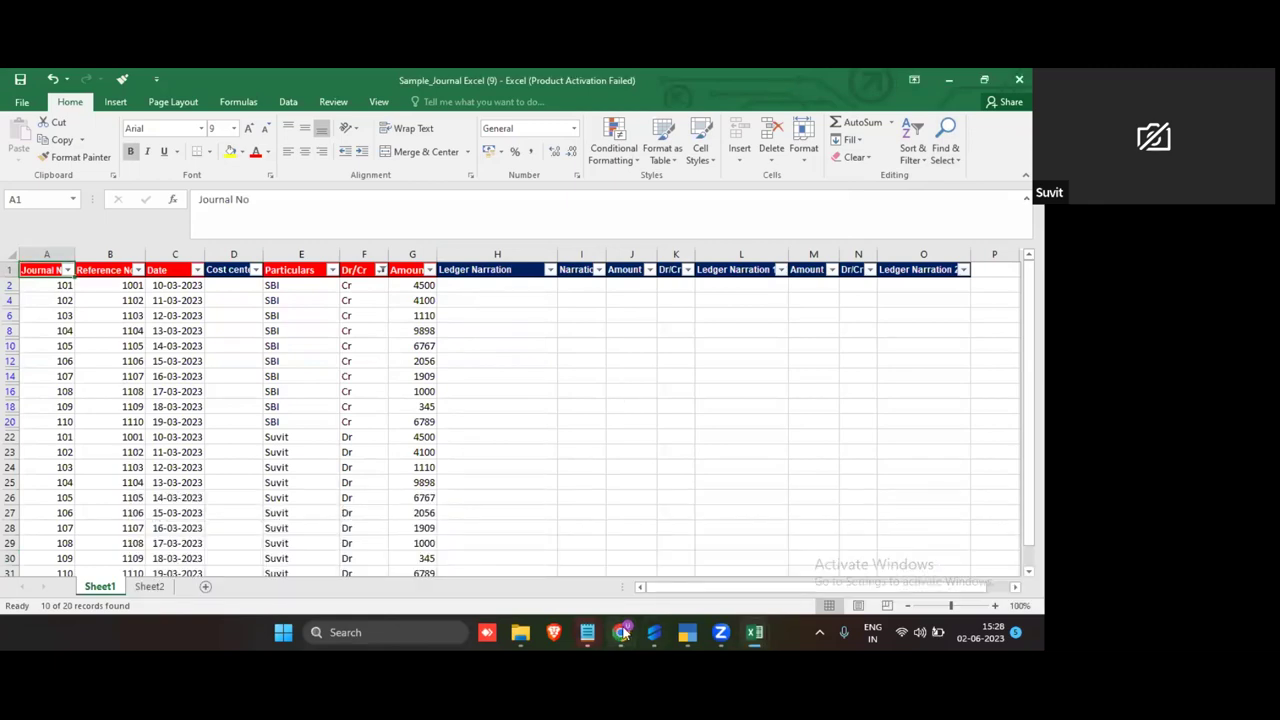
Step: Clear the Journal No, Reference No, Date, Particulars, Dr/Cr and Amount mappings in Suvit
click(220, 555)
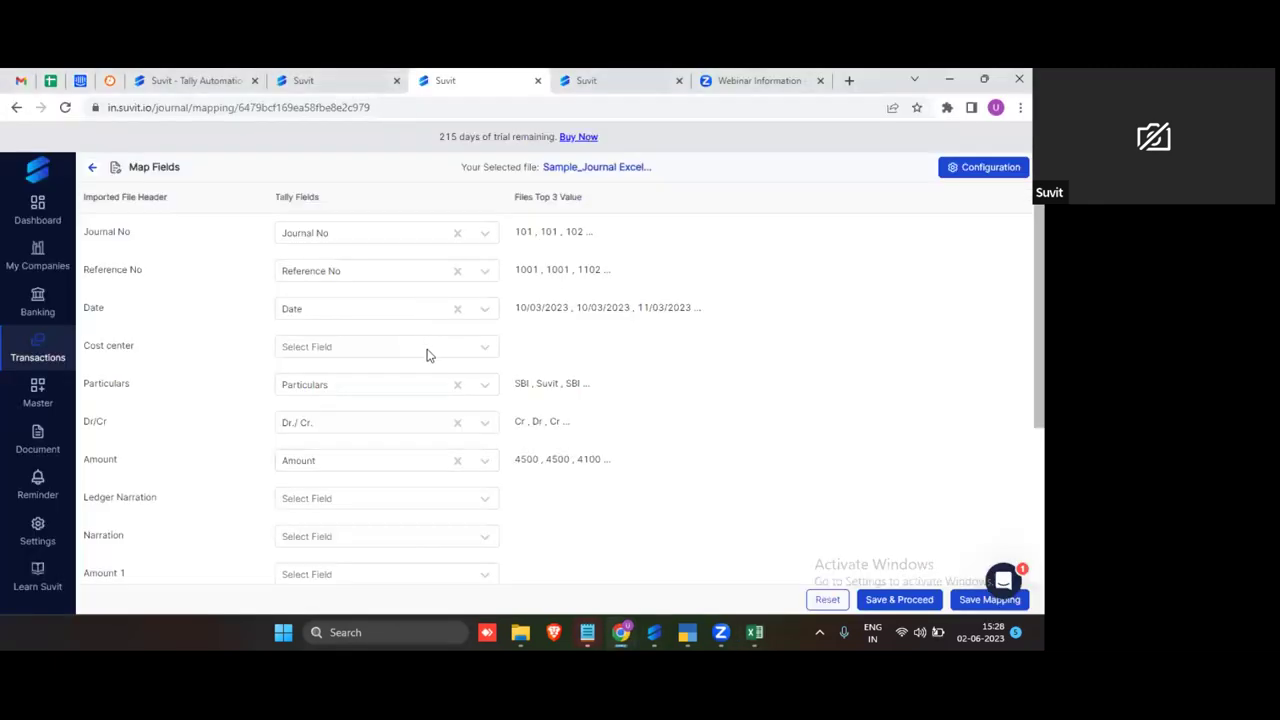
scroll(426, 355, down, 3)
scroll(417, 431, up, 3)
click(456, 233)
click(456, 271)
click(456, 309)
click(457, 384)
click(457, 422)
click(457, 460)
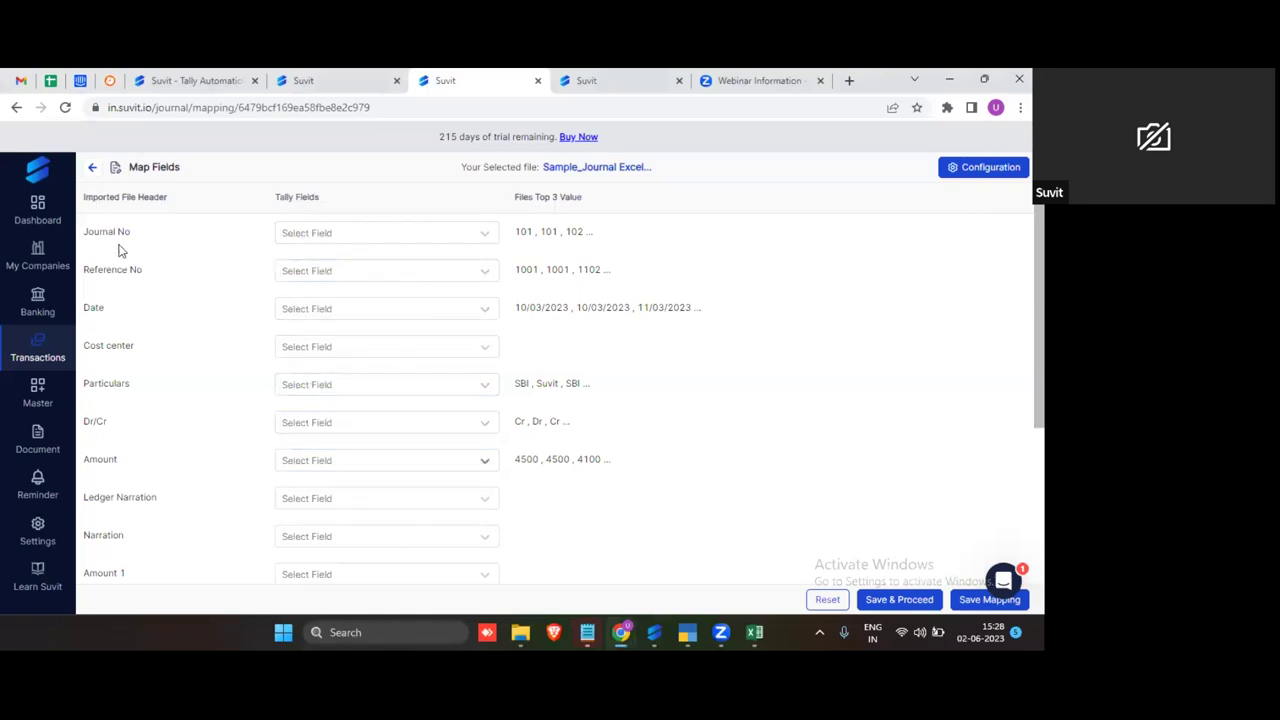
Step: Map Journal No, Reference No, Date, Particulars, Dr/Cr and Amount to their matching Tally fields
click(320, 233)
click(323, 288)
click(306, 276)
click(316, 325)
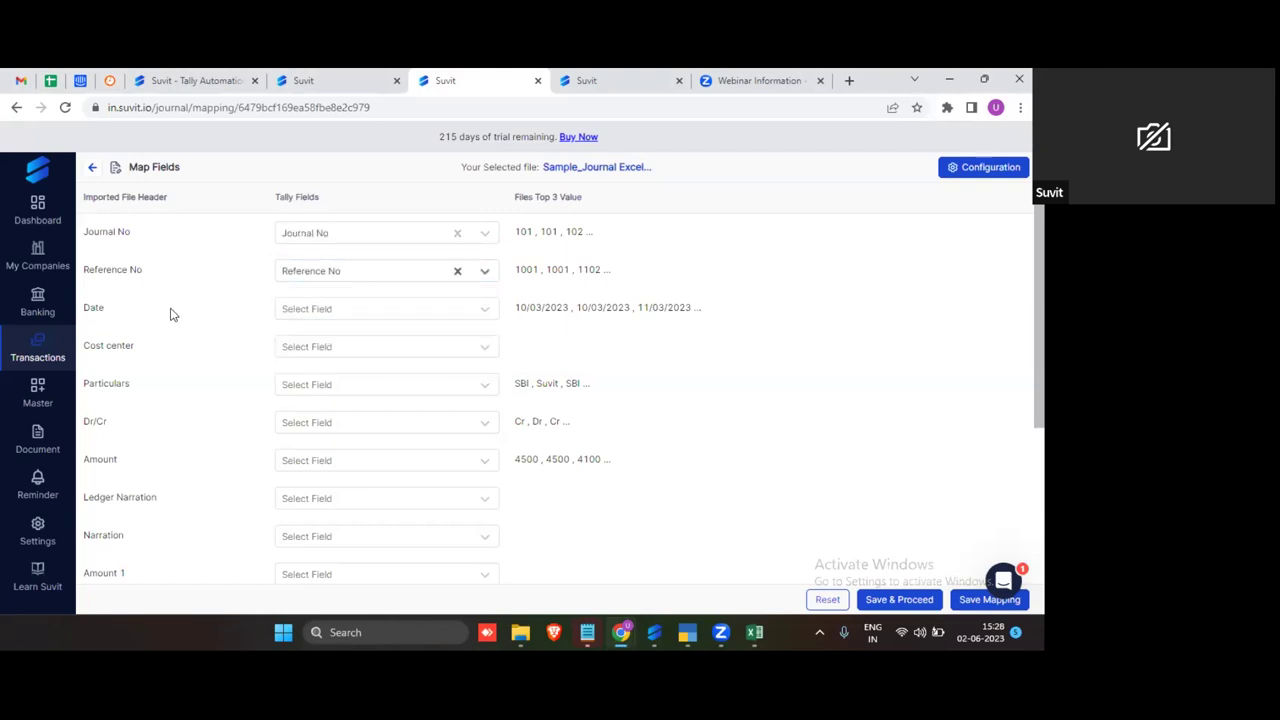
click(285, 312)
click(289, 364)
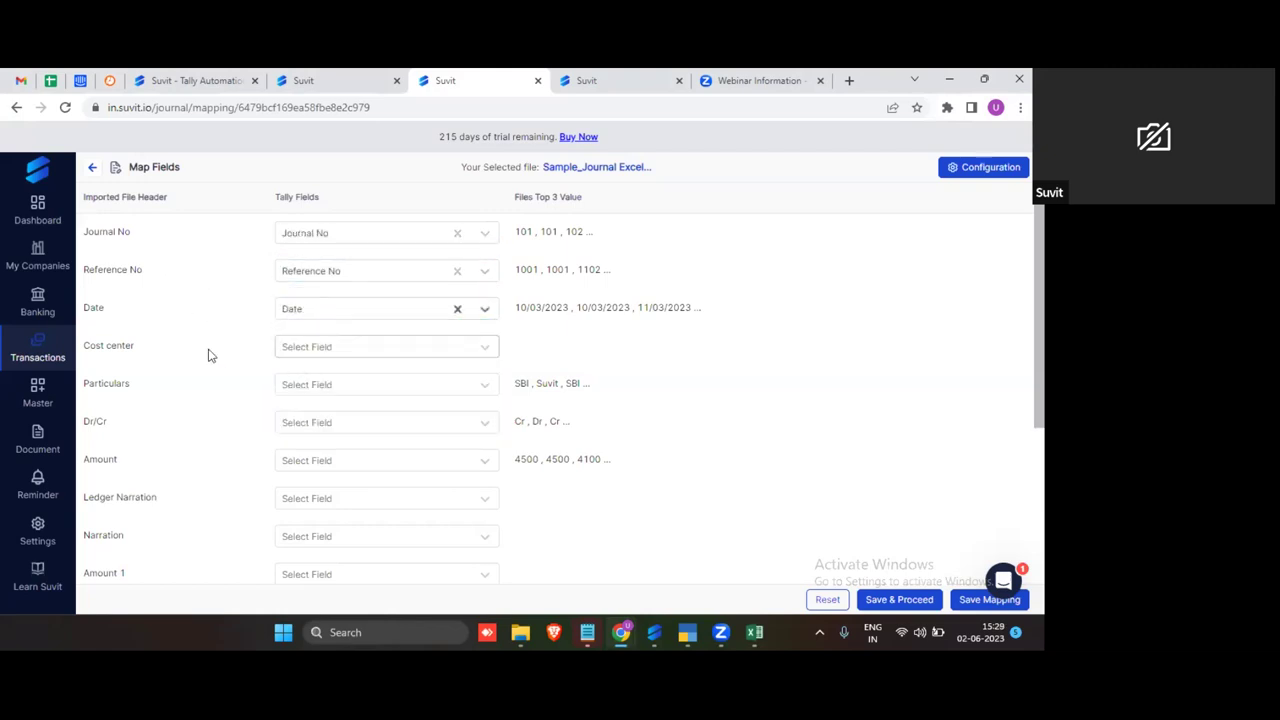
click(300, 386)
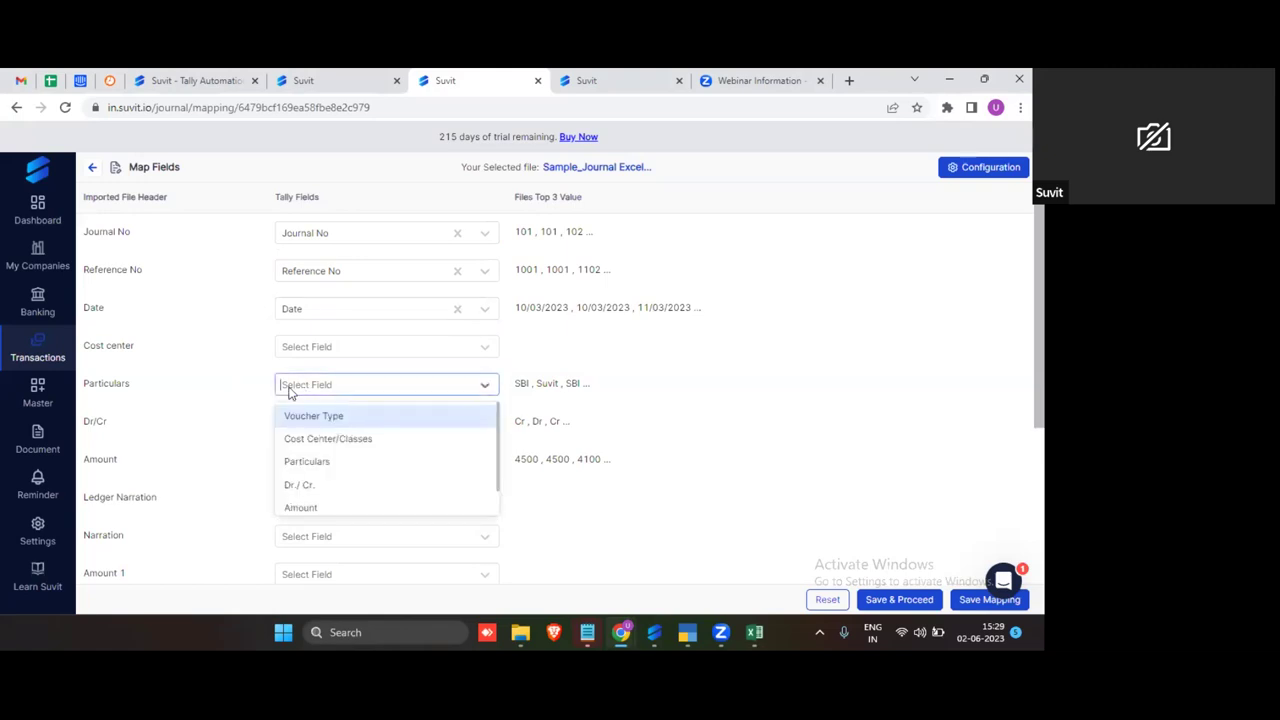
click(307, 462)
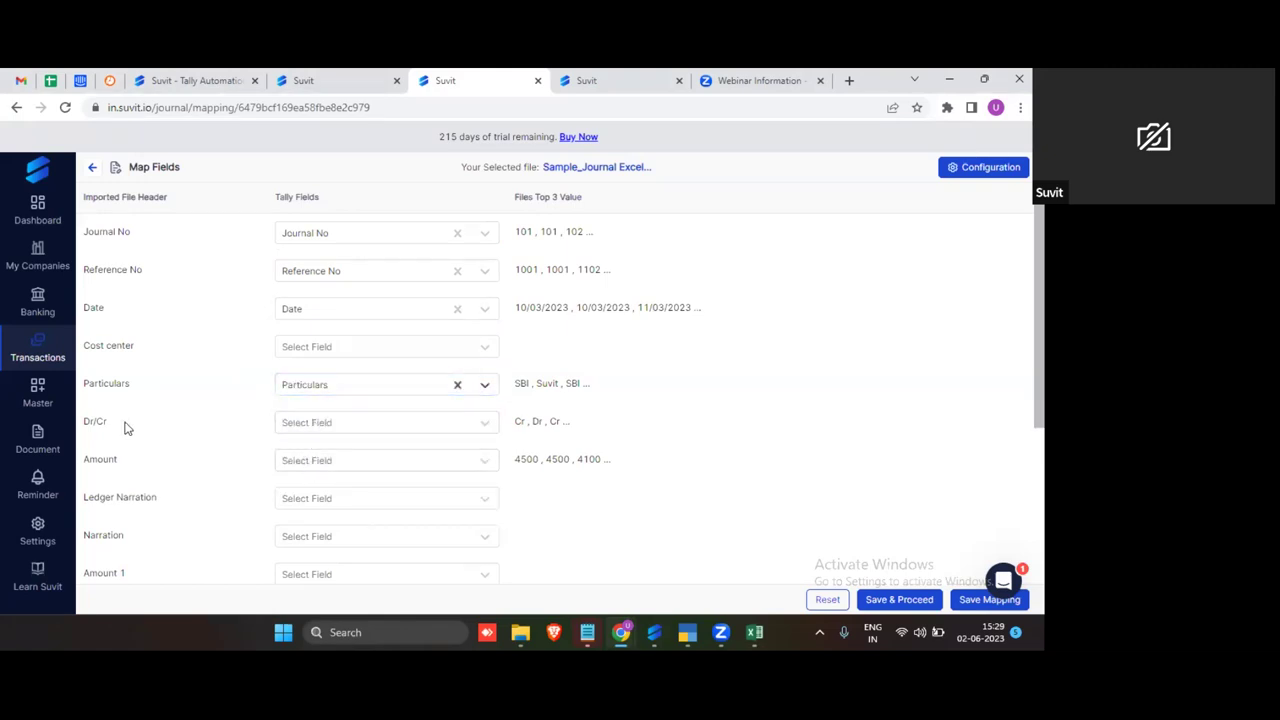
click(311, 425)
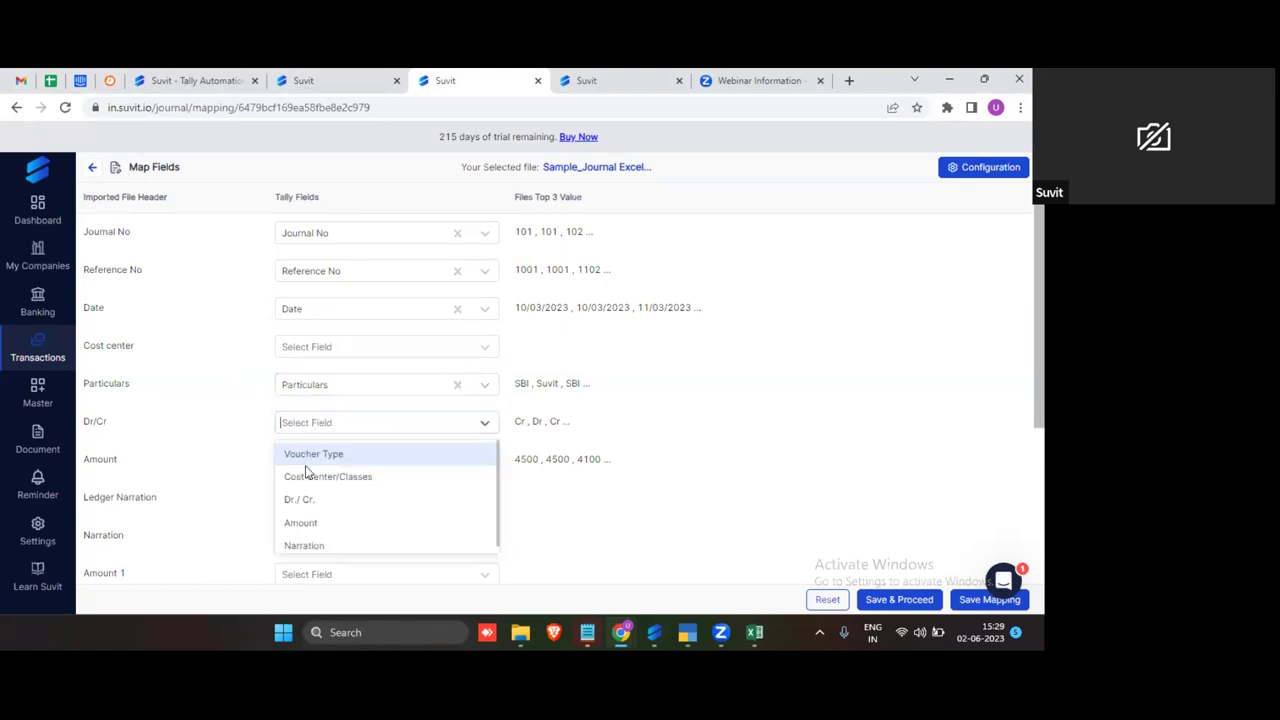
click(306, 500)
click(341, 466)
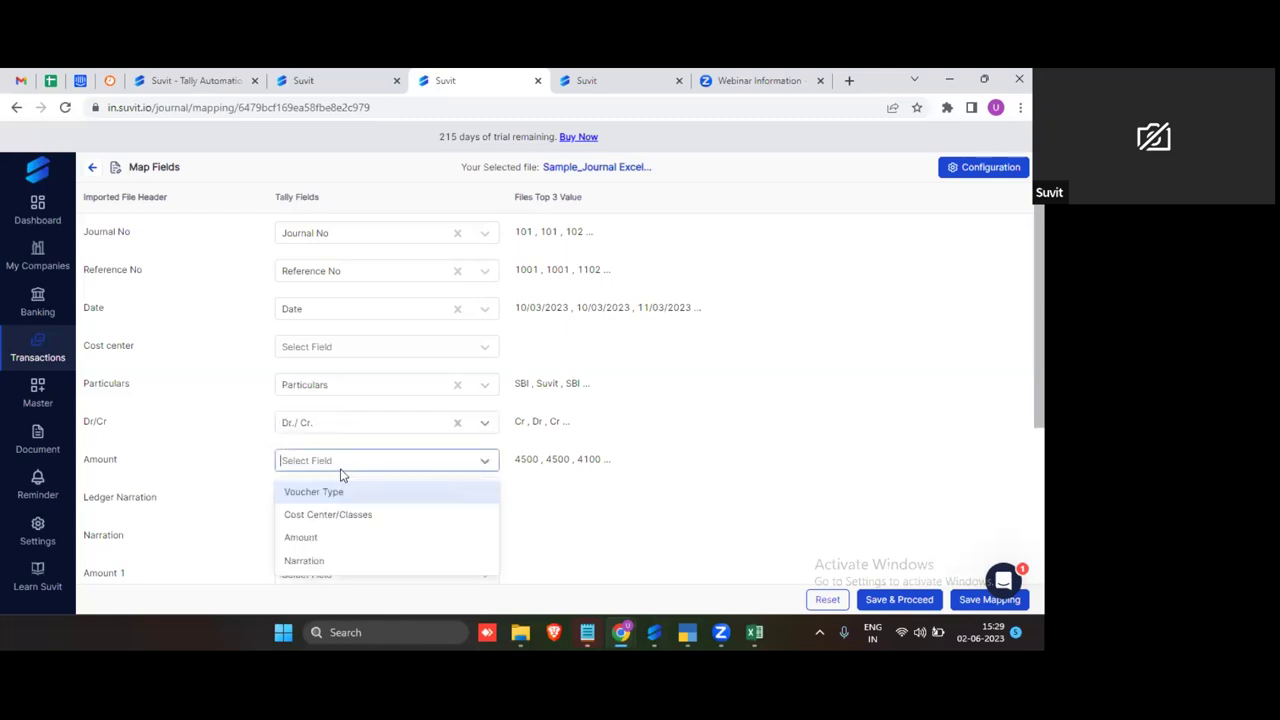
click(334, 538)
Step: Add and then remove an extra Other Ledger row, then Save & Proceed
scroll(505, 447, down, 3)
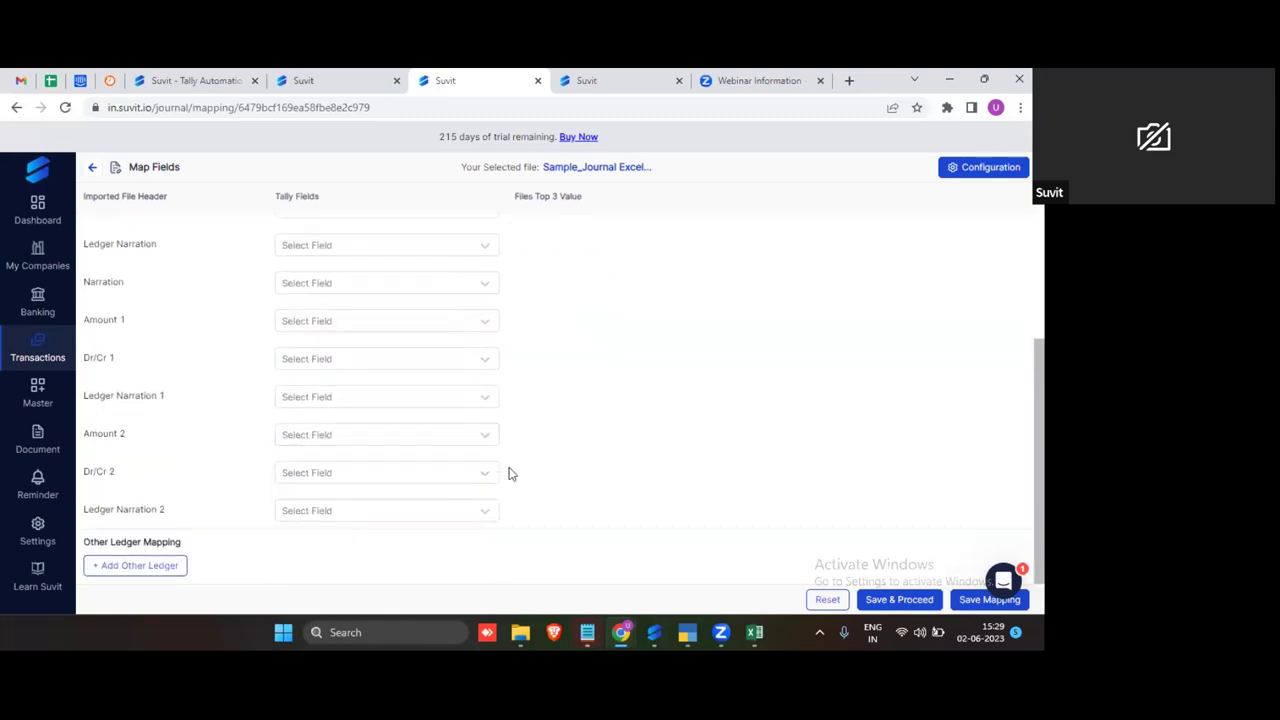
click(171, 576)
scroll(190, 500, down, 1)
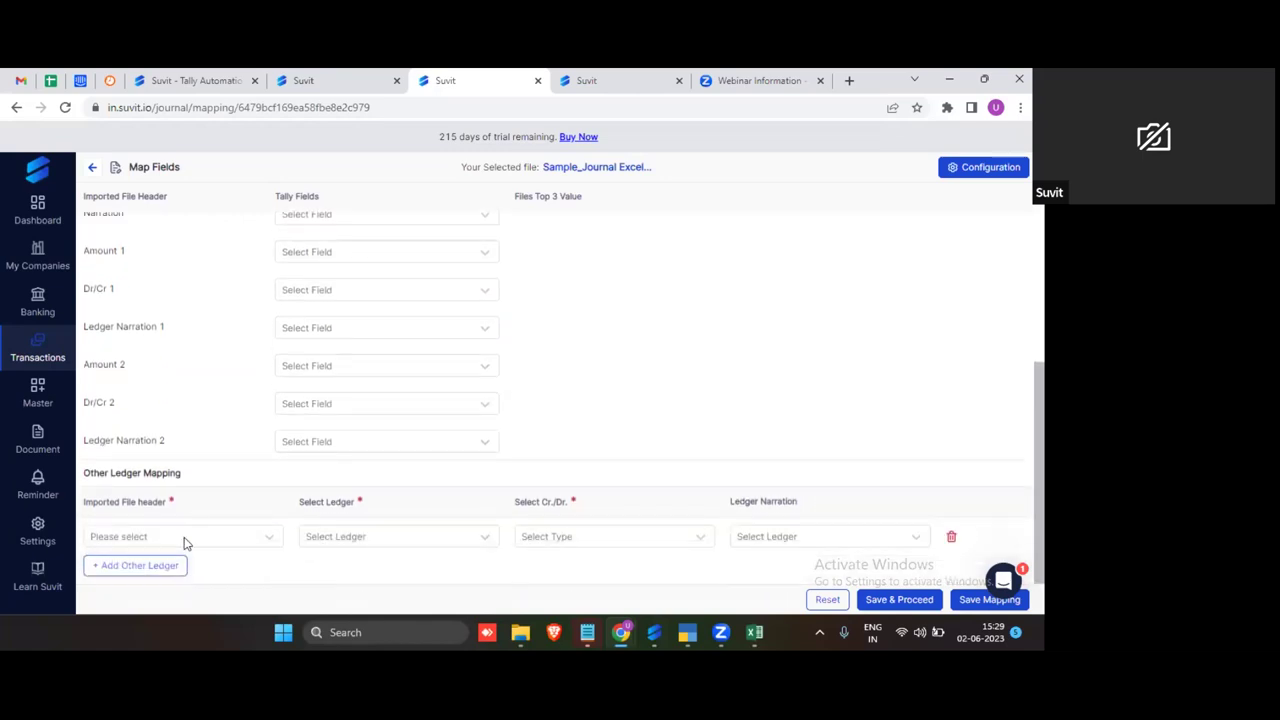
click(183, 543)
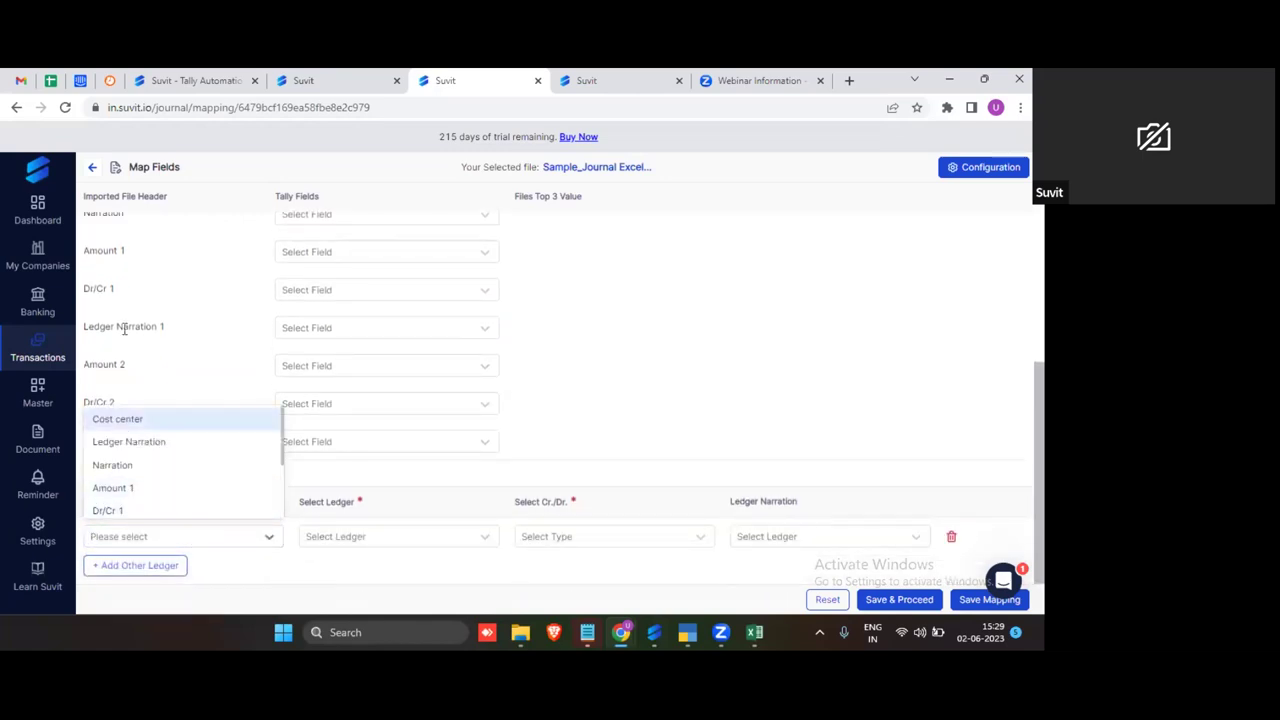
scroll(208, 290, up, 1)
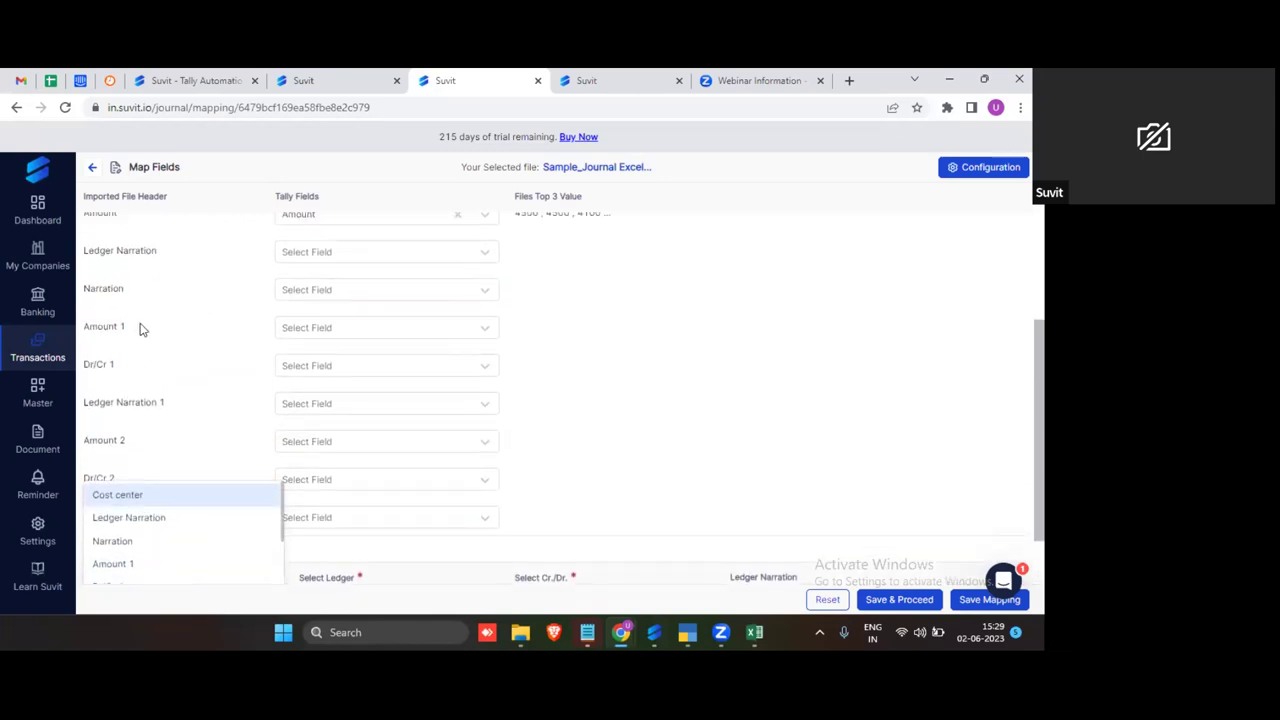
scroll(196, 339, up, 2)
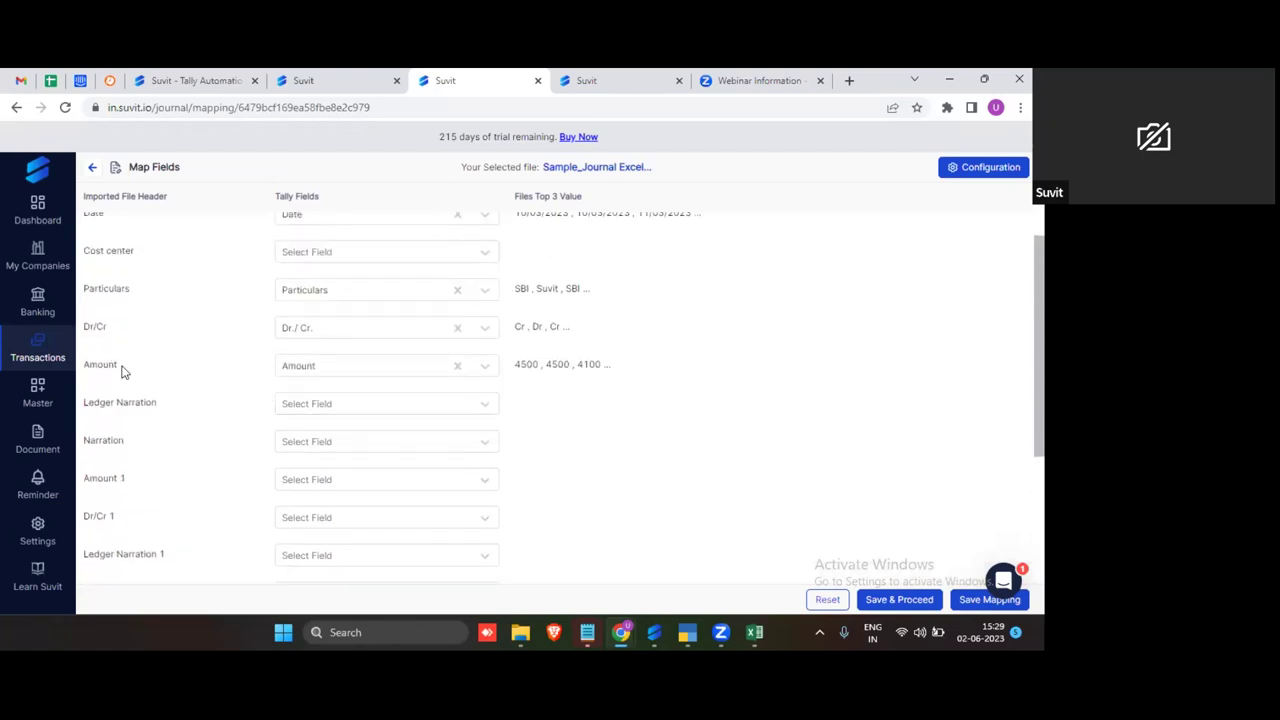
scroll(450, 393, down, 2)
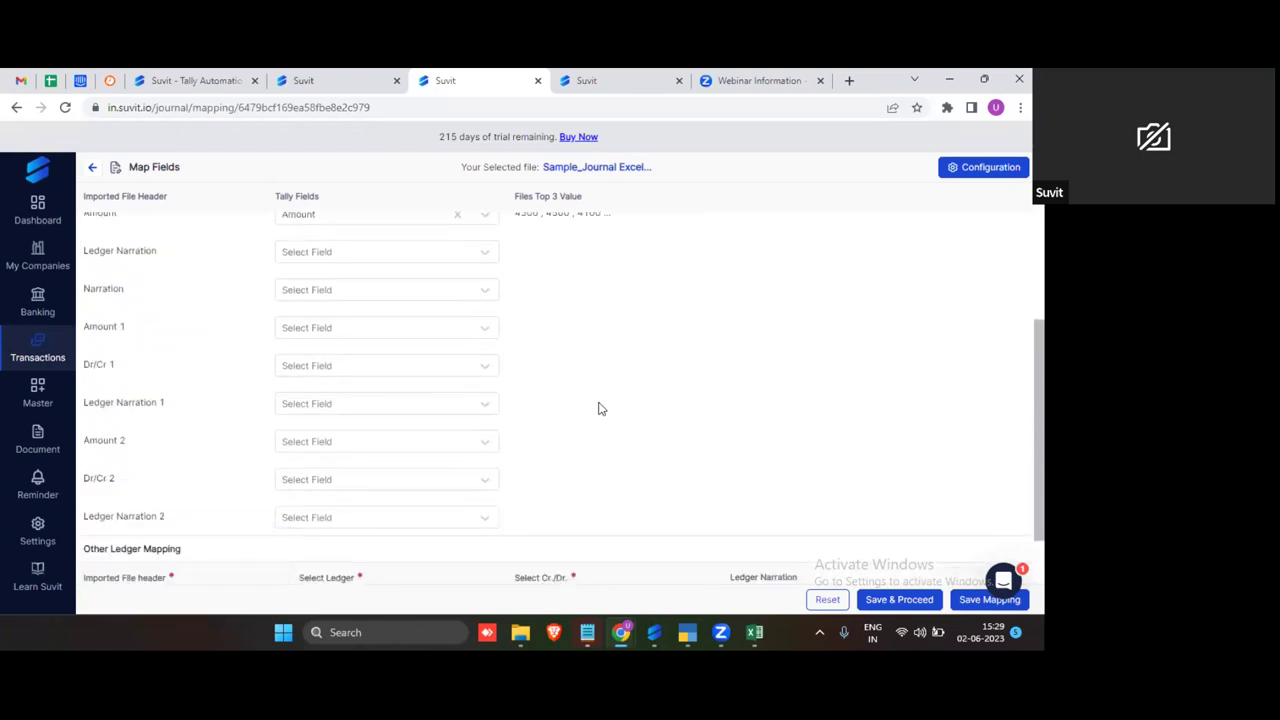
scroll(590, 420, up, 2)
scroll(586, 421, up, 2)
scroll(560, 395, down, 4)
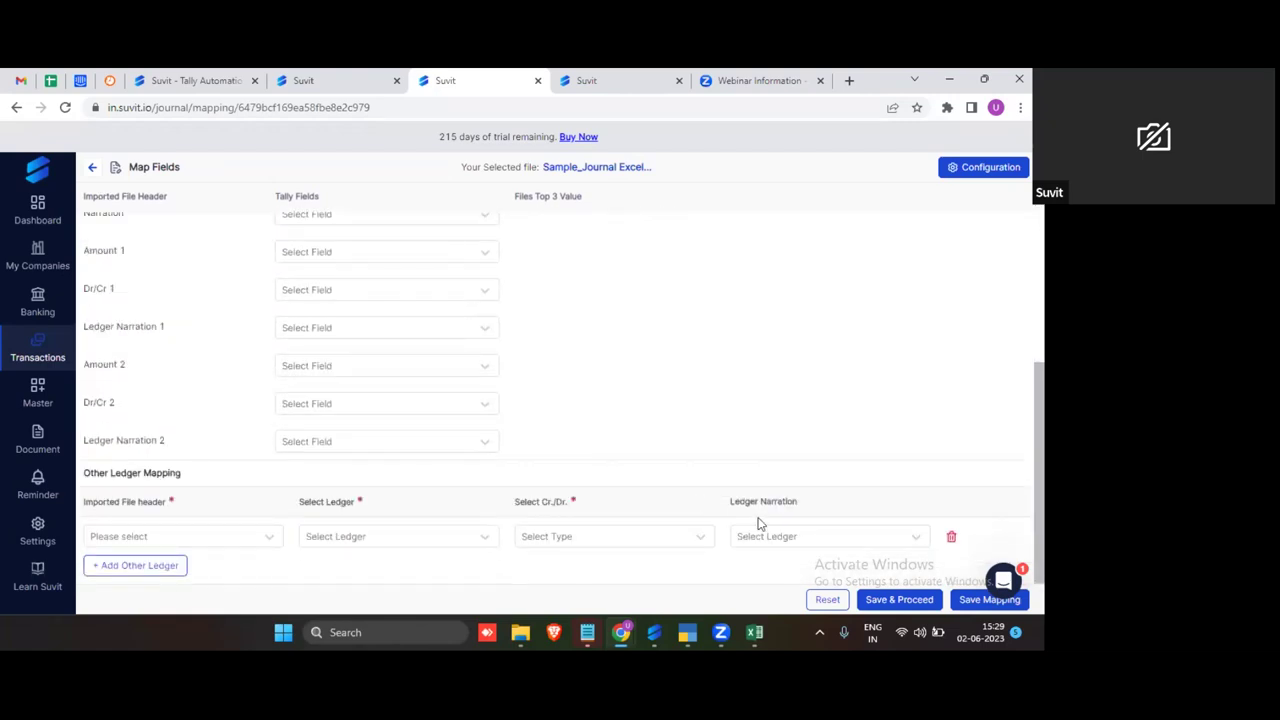
click(951, 540)
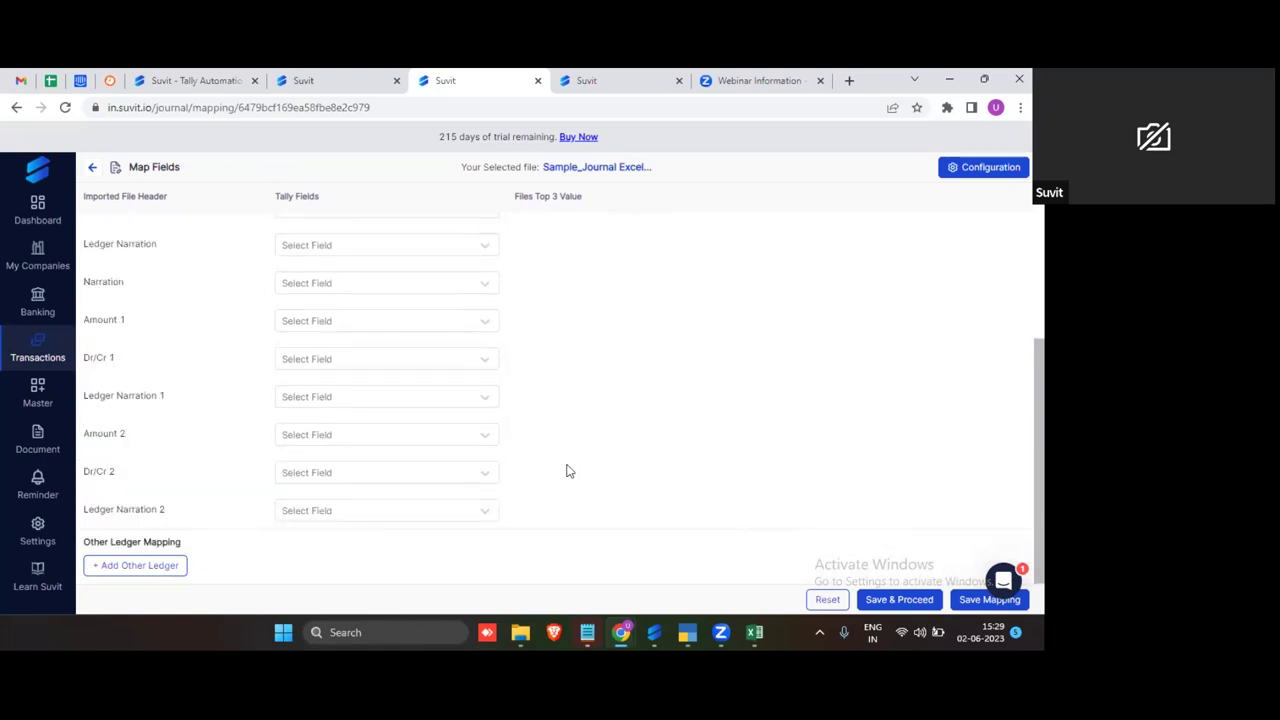
click(898, 600)
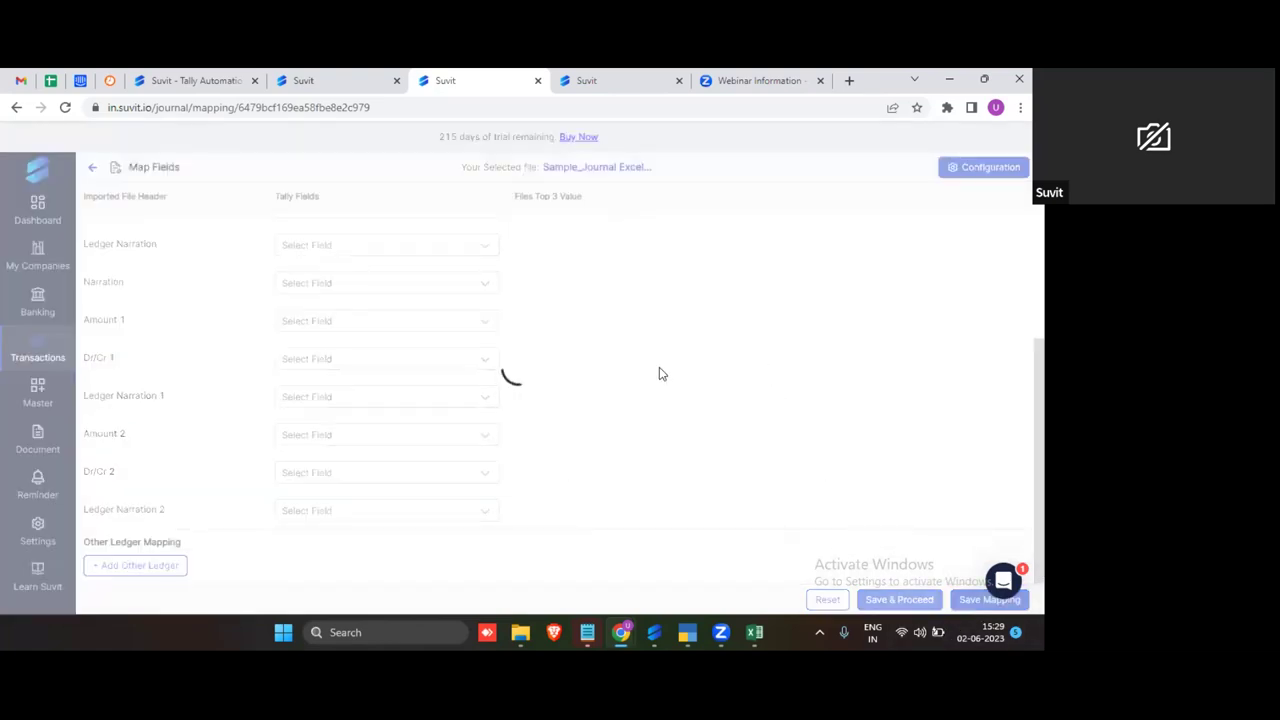
Step: Select all 20 journal transactions and save them
scroll(522, 600, down, 2)
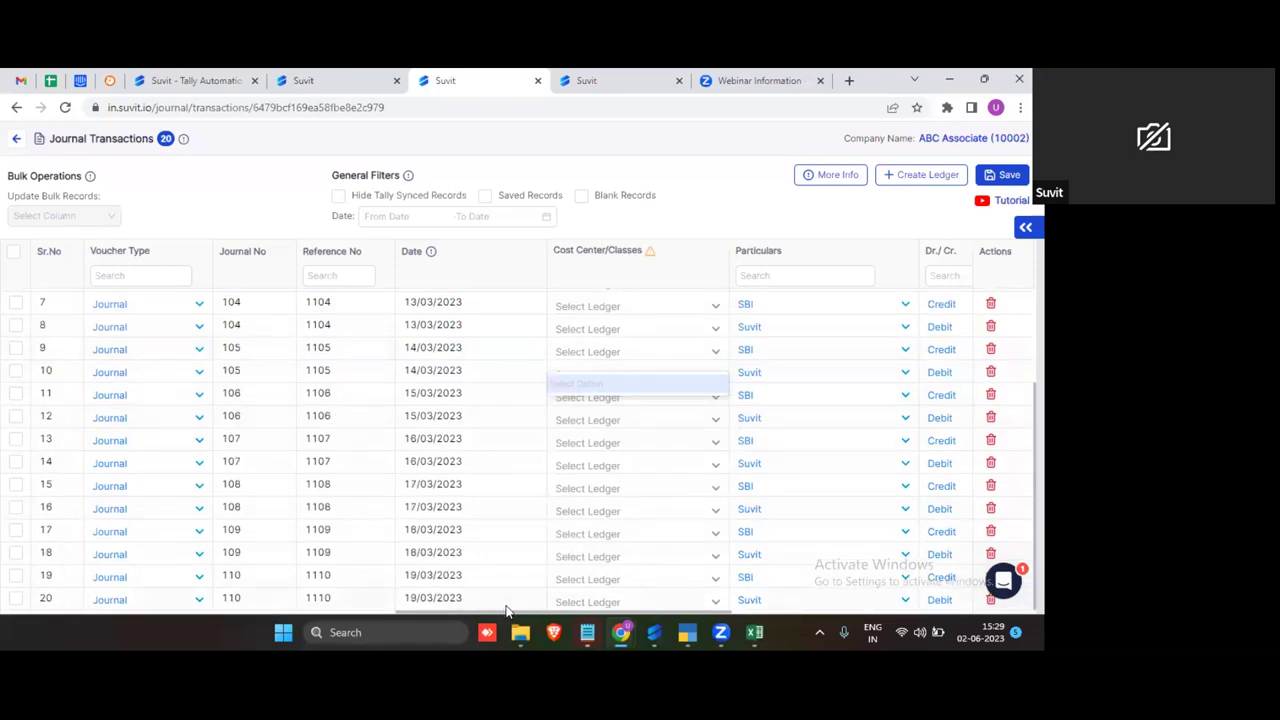
drag(510, 613, 820, 540)
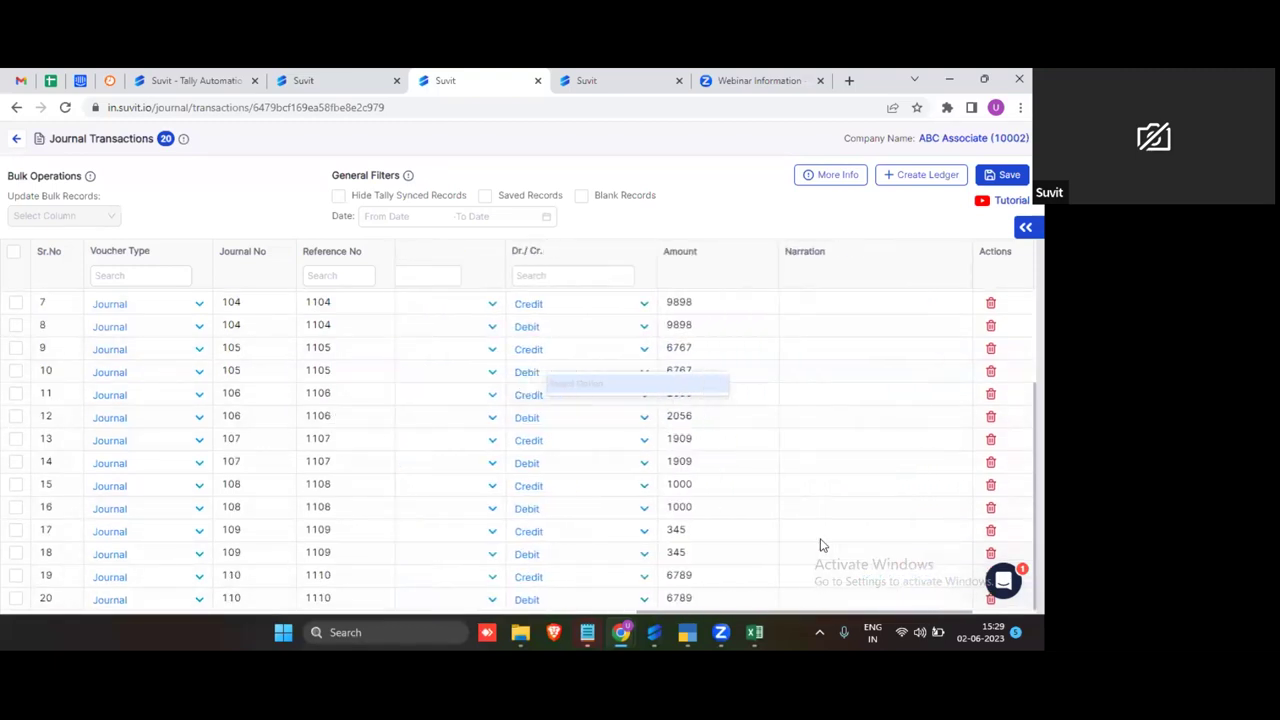
click(13, 251)
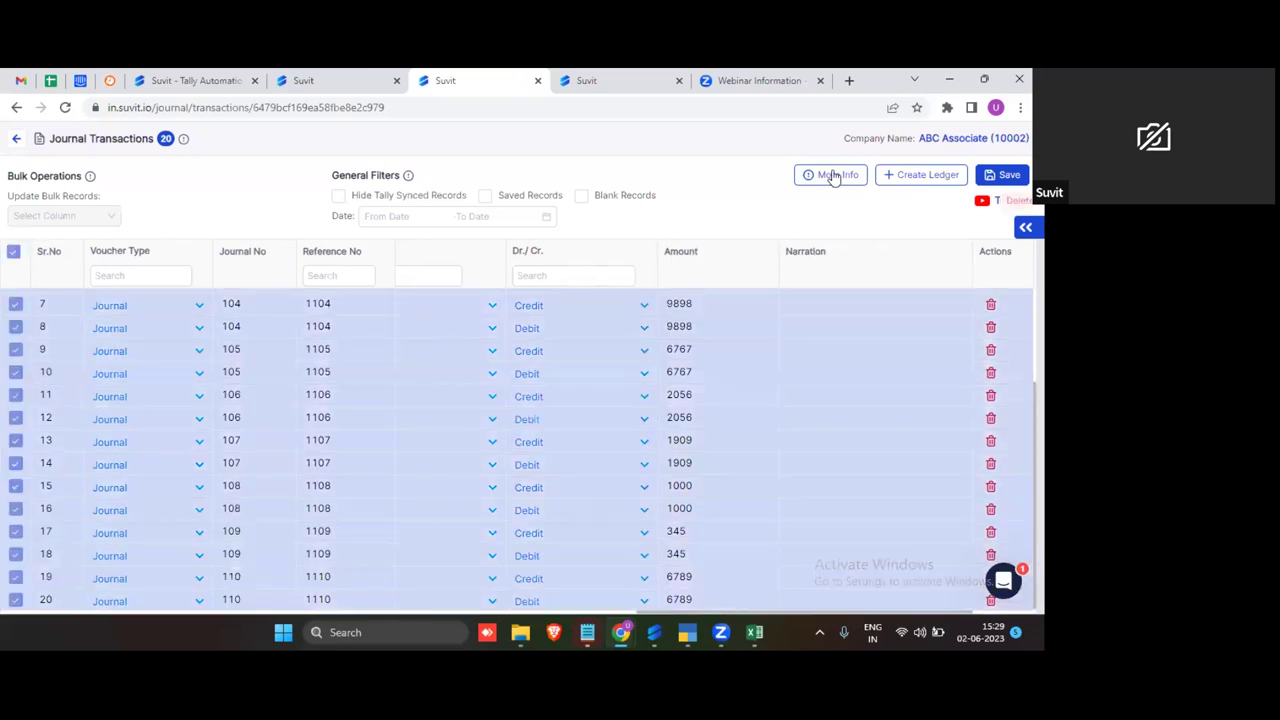
click(1001, 176)
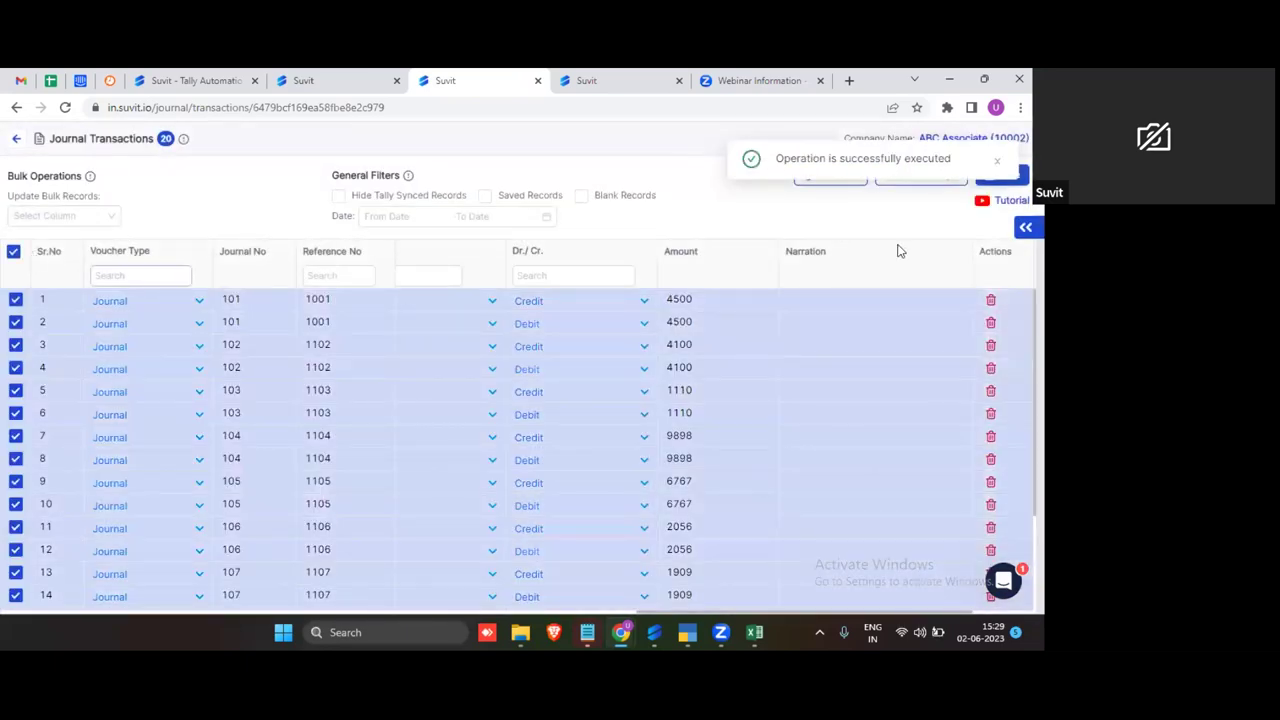
Step: Send the saved transactions to Tally and confirm the push
click(1025, 227)
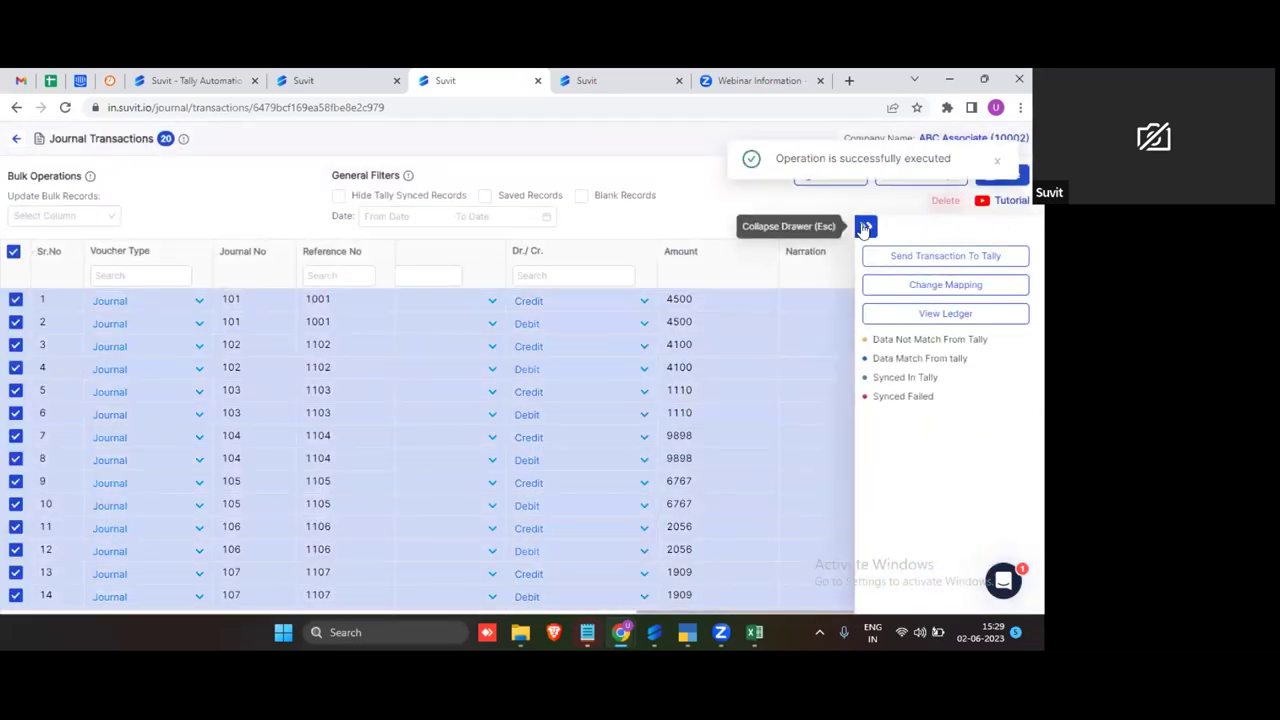
click(943, 257)
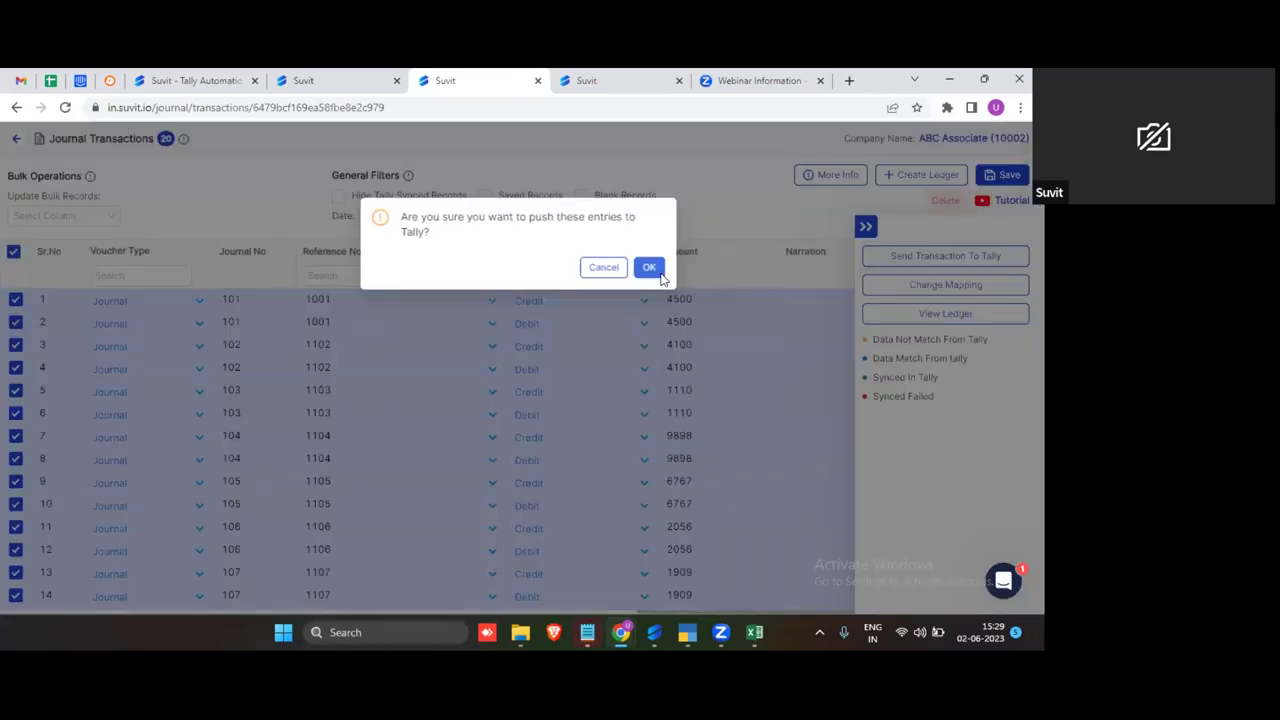
click(659, 272)
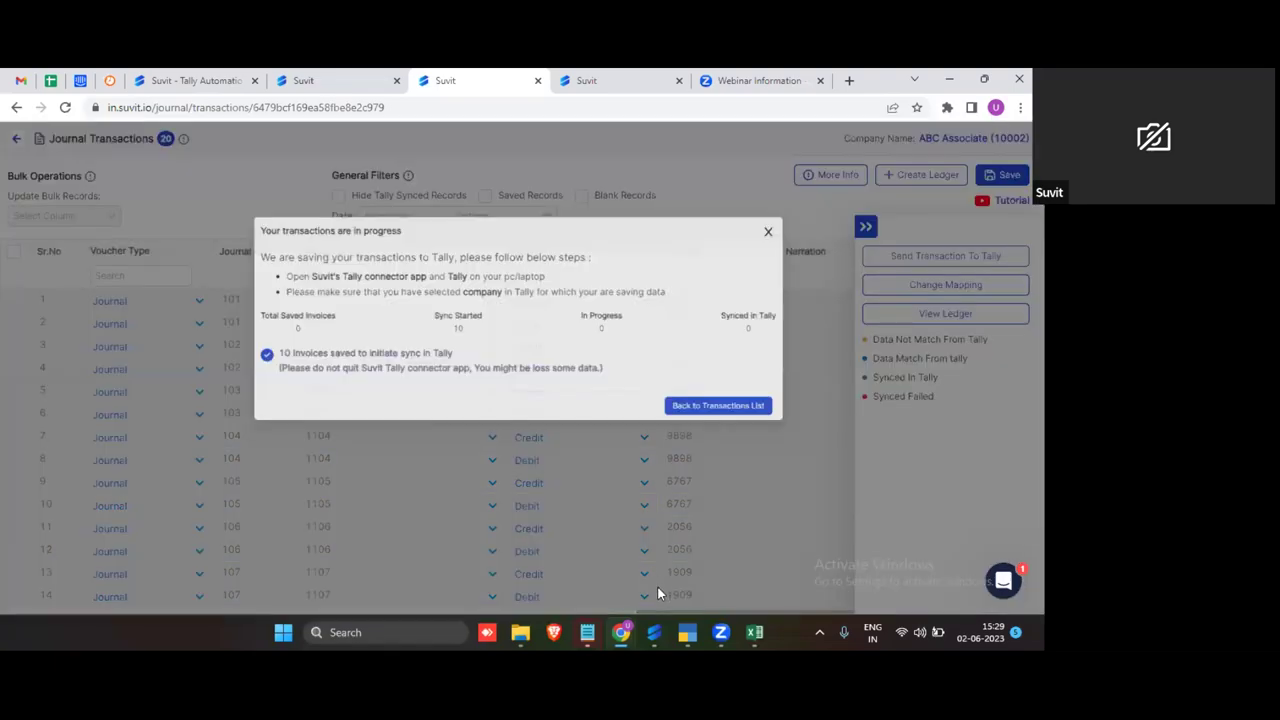
Step: Watch the connector sync all 10 invoices to Tally, then dismiss Suvit's completion notice
click(654, 632)
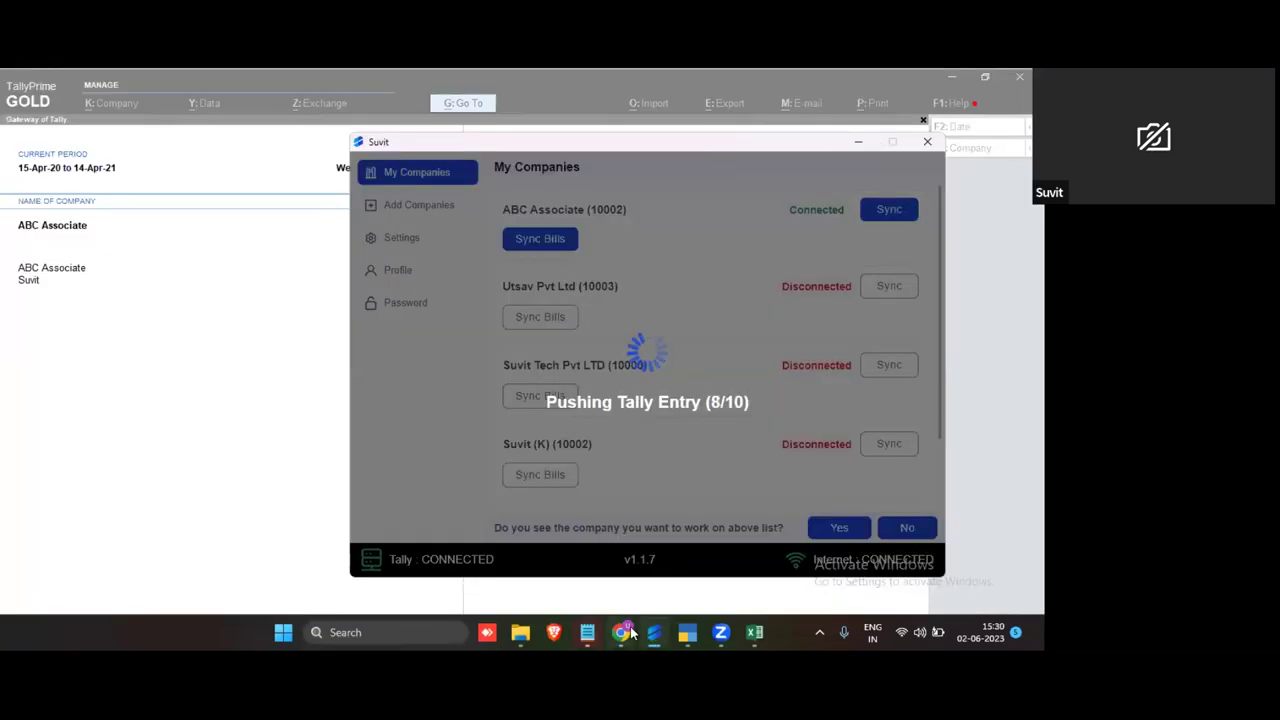
mouse_move(631, 632)
click(255, 575)
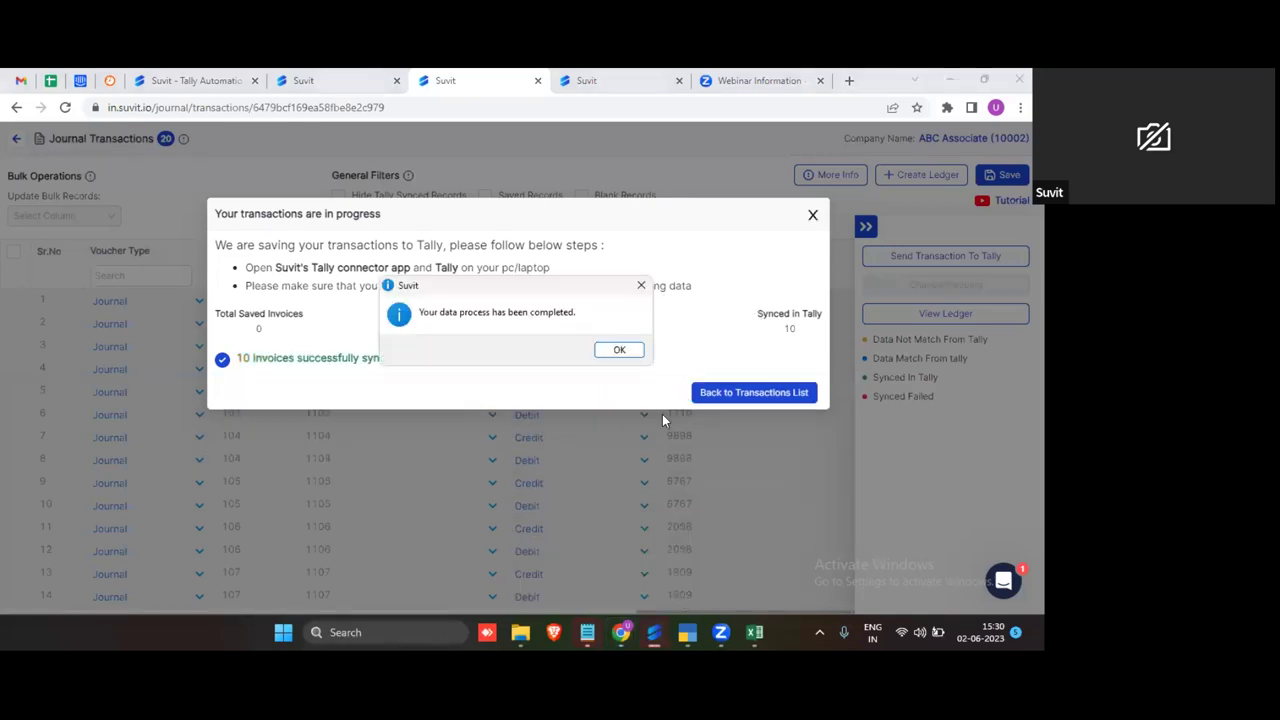
click(636, 352)
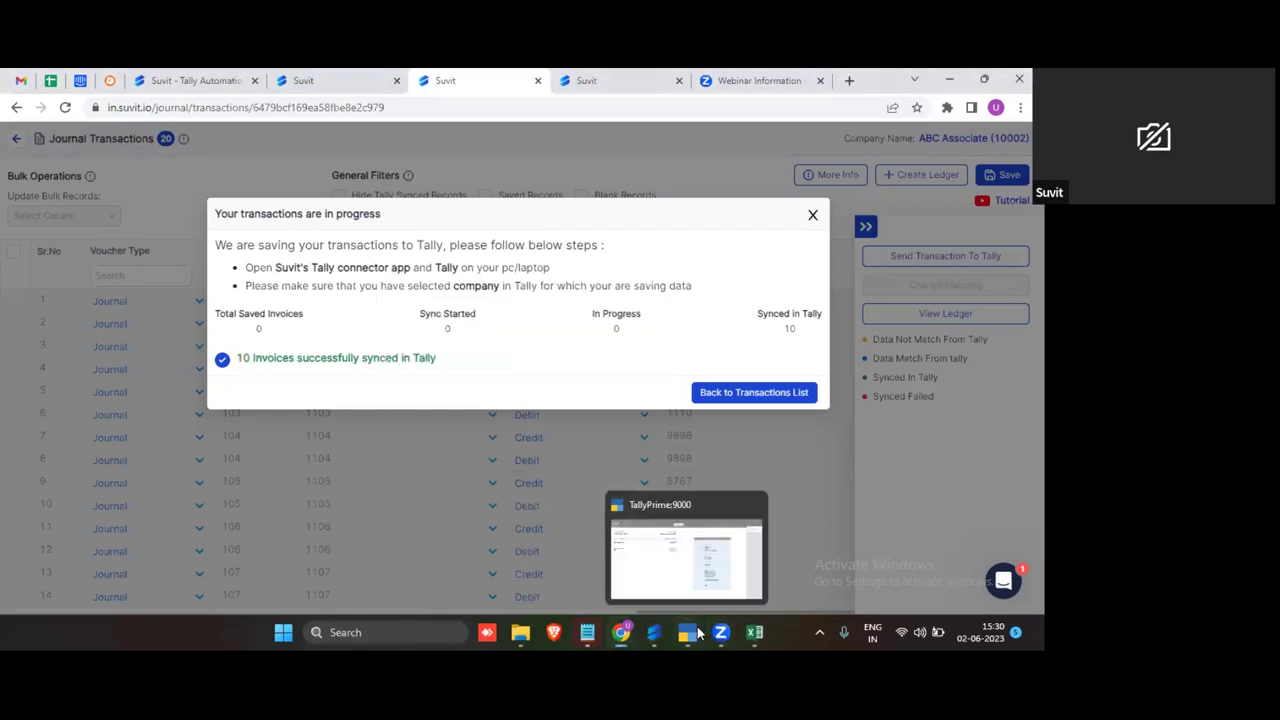
click(688, 578)
Step: Reach the Journal Register in TallyPrime via More Reports > Account Books
key(d)
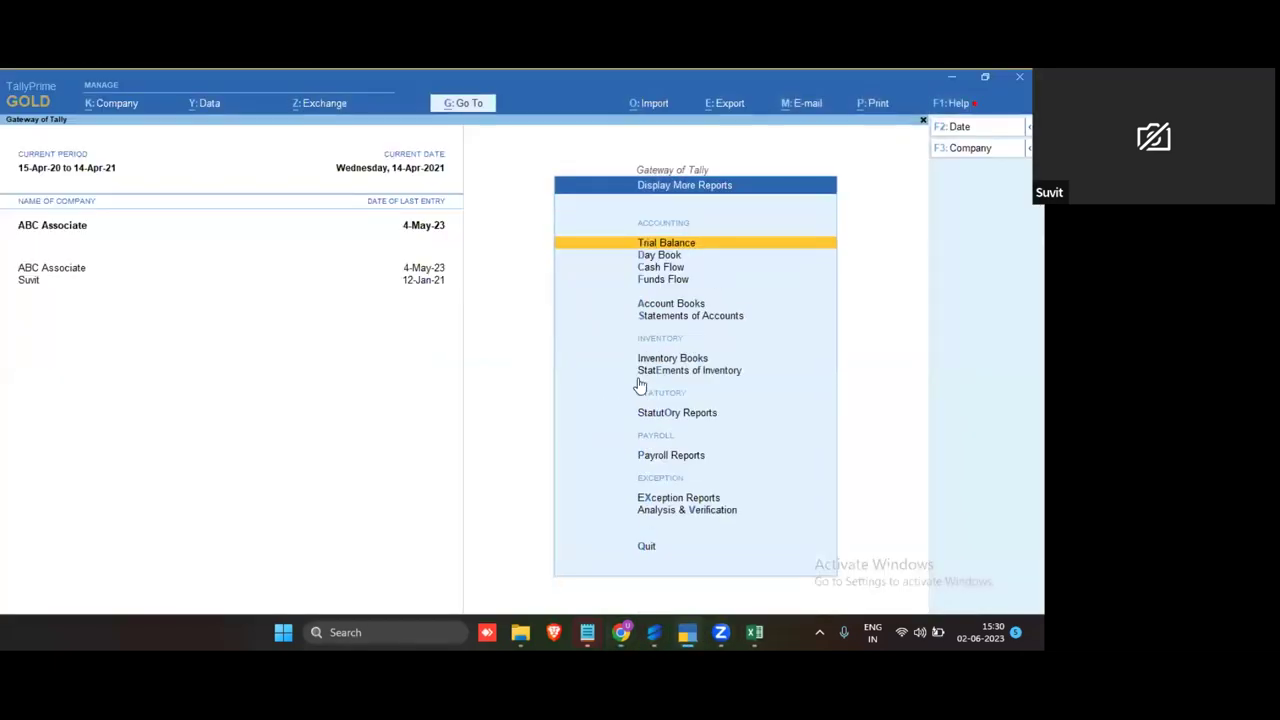
key(a)
key(l)
key(Escape)
key(Escape)
key(Escape)
key(Escape)
key(n)
key(d)
key(a)
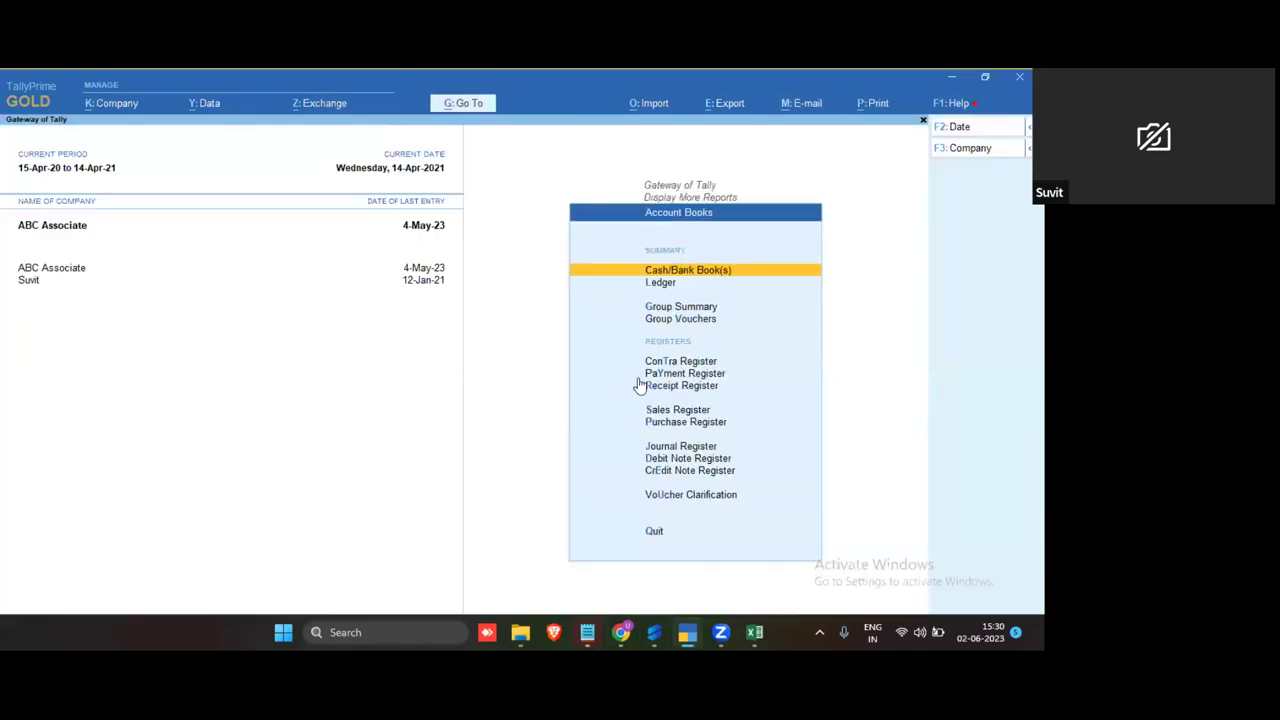
key(j)
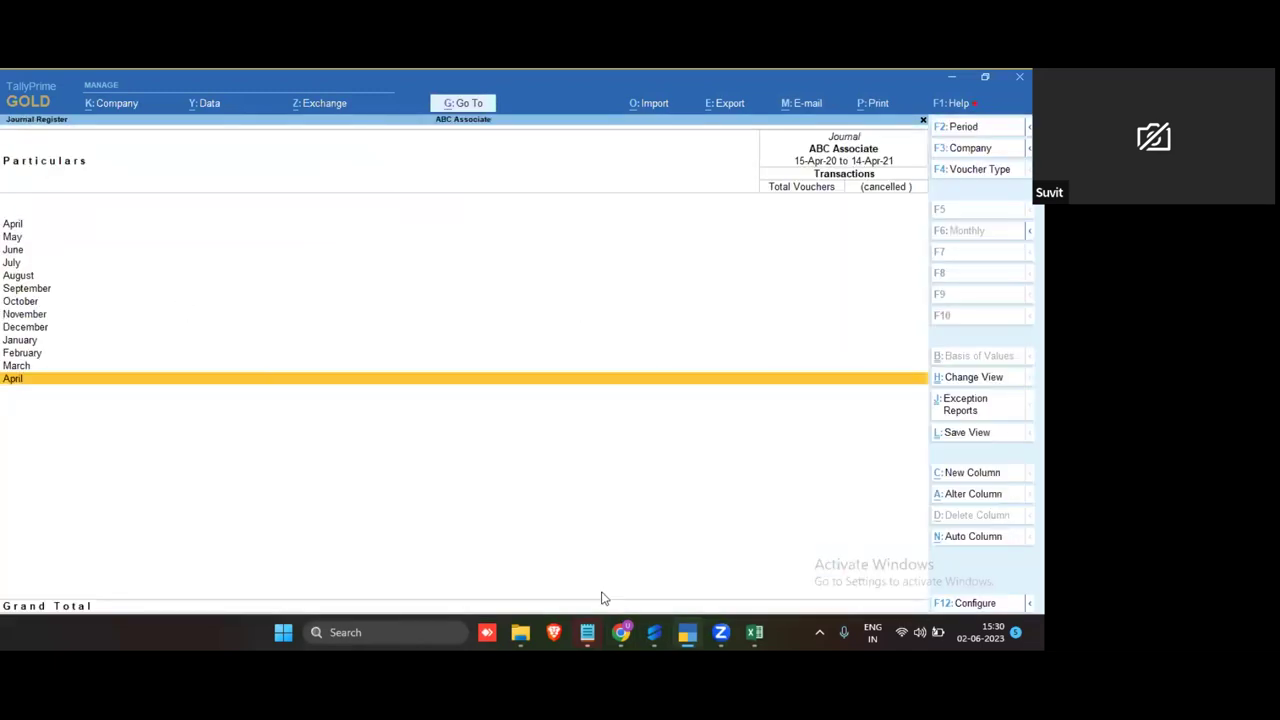
Step: Dismiss Suvit's transactions-in-progress notice, then open the March journal vouchers in TallyPrime
click(621, 632)
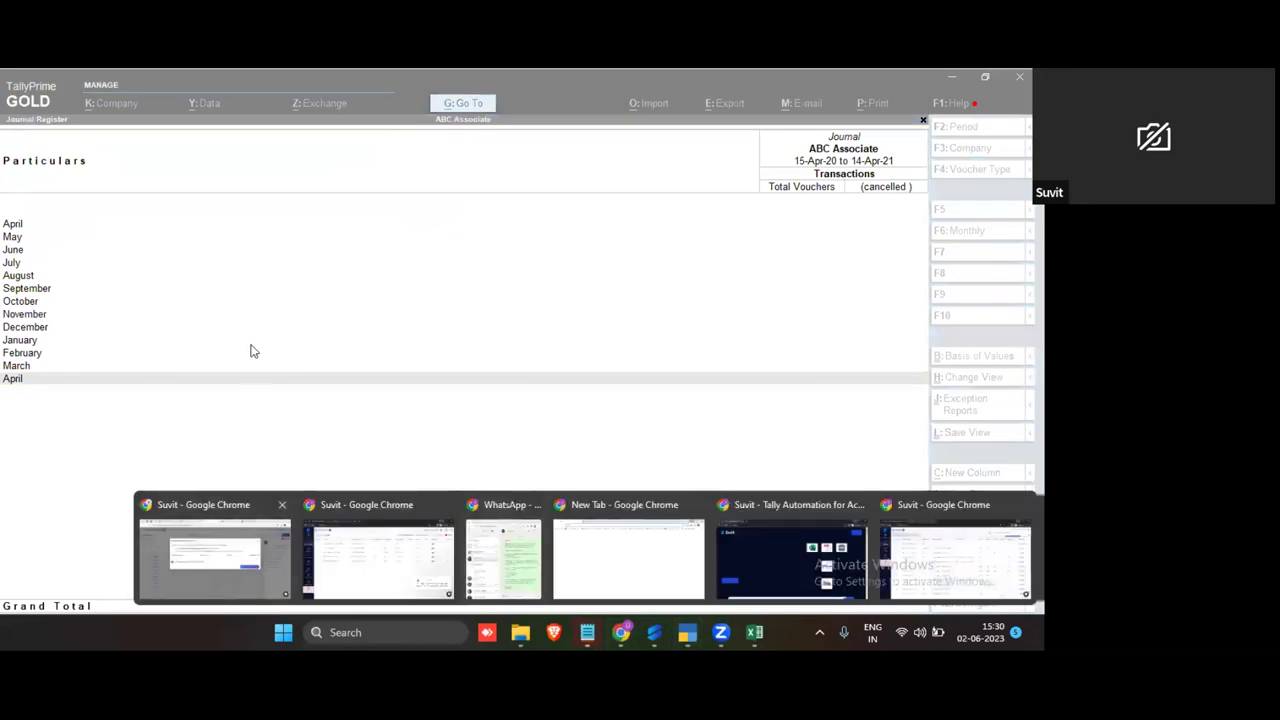
click(213, 555)
click(812, 213)
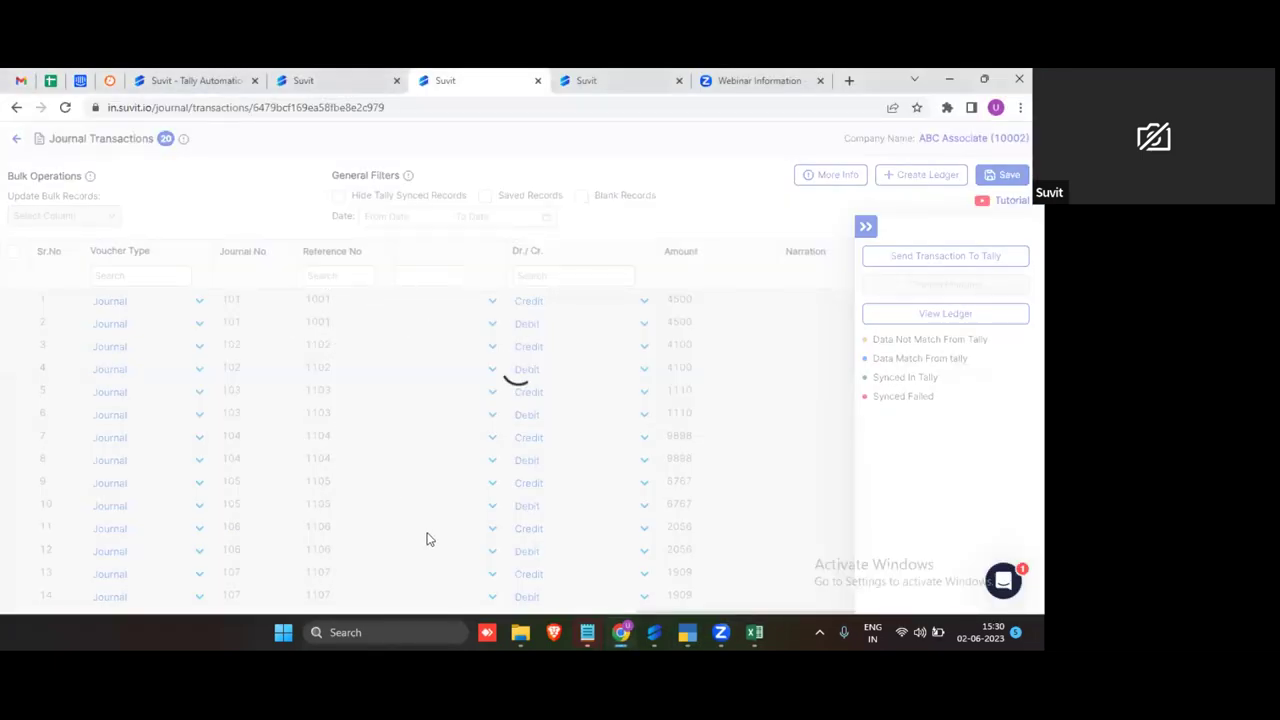
click(688, 632)
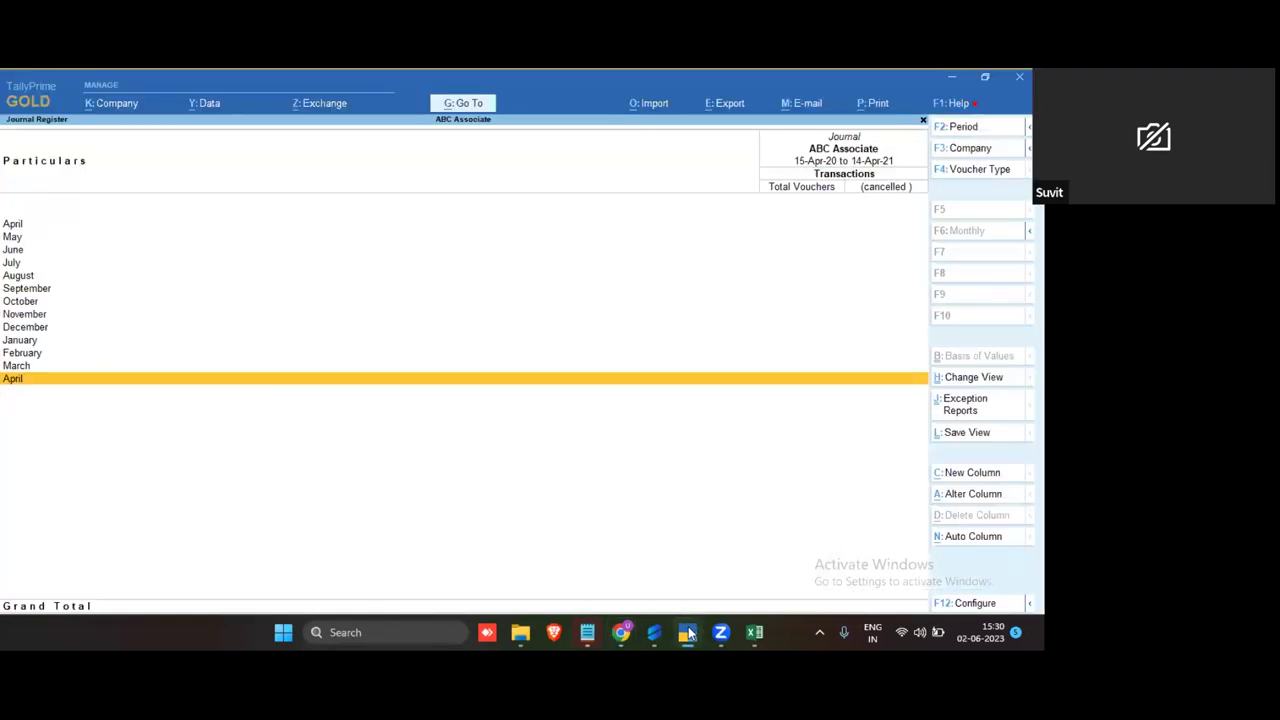
key(Up)
key(Up)
key(Up)
key(Up)
key(Up)
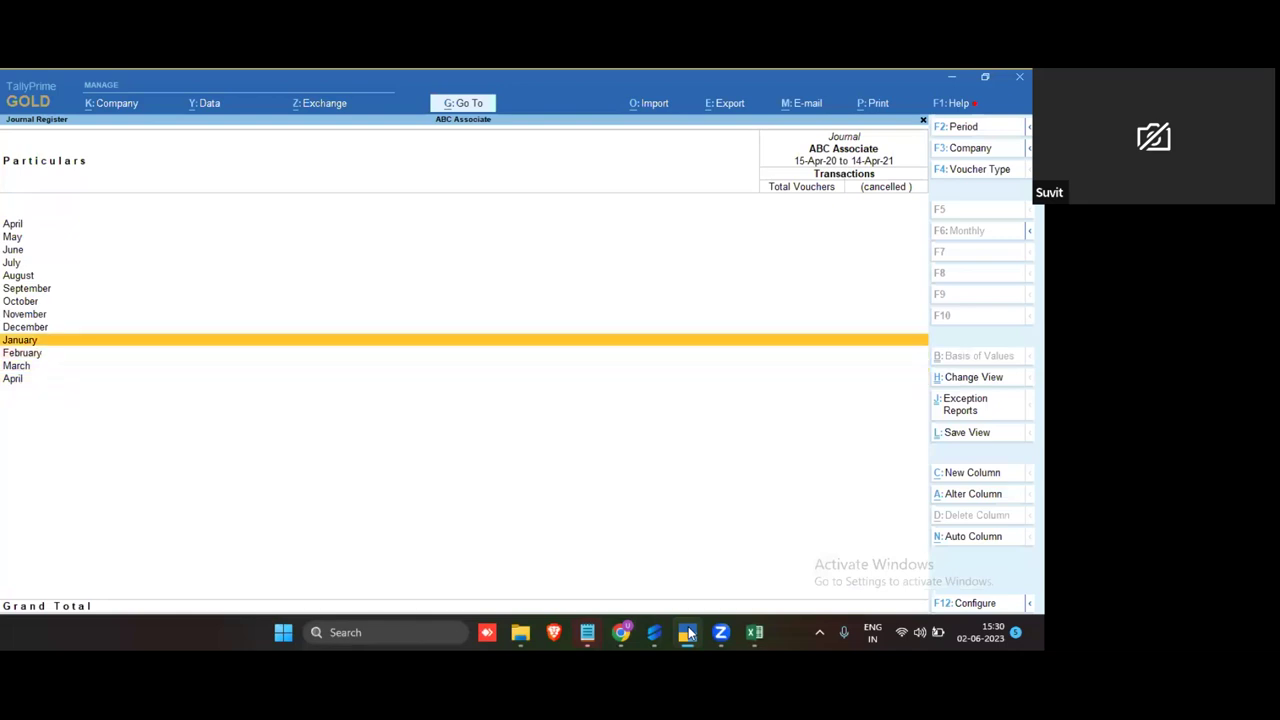
key(Down)
key(Down)
key(Down)
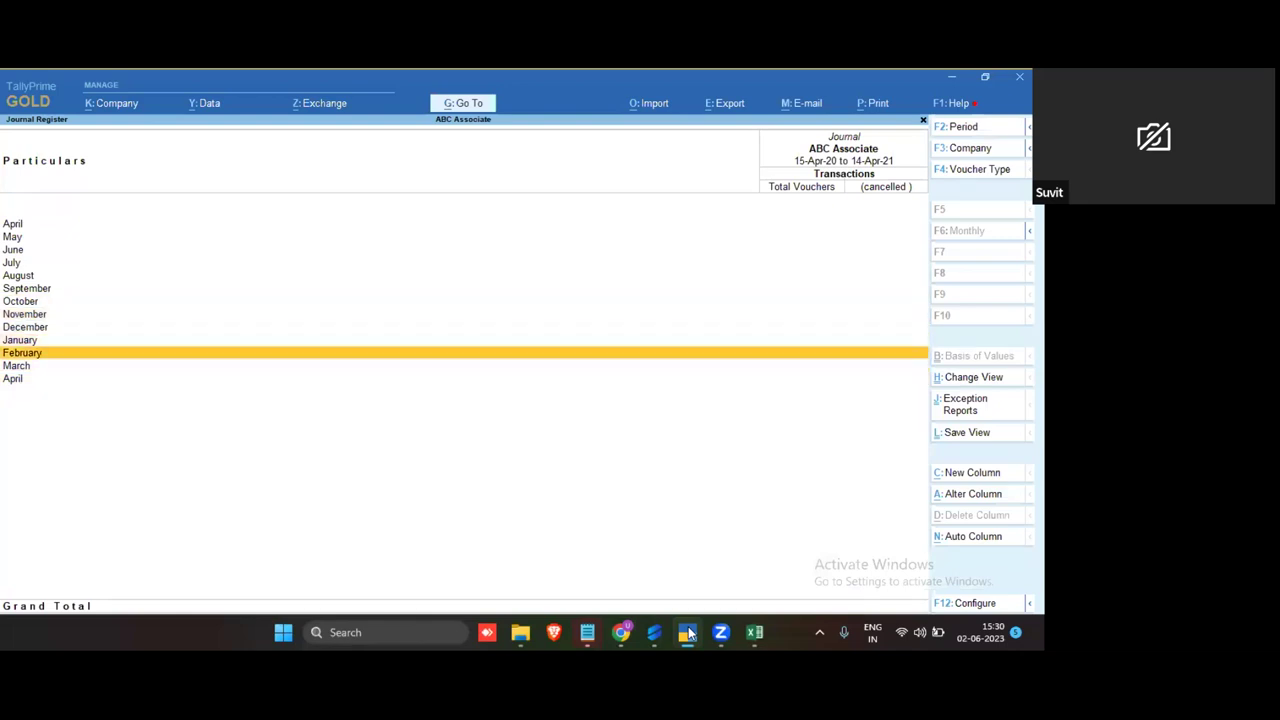
key(Down)
key(Return)
Step: Change the voucher list date to 10-03-2023 with F2
key(F2)
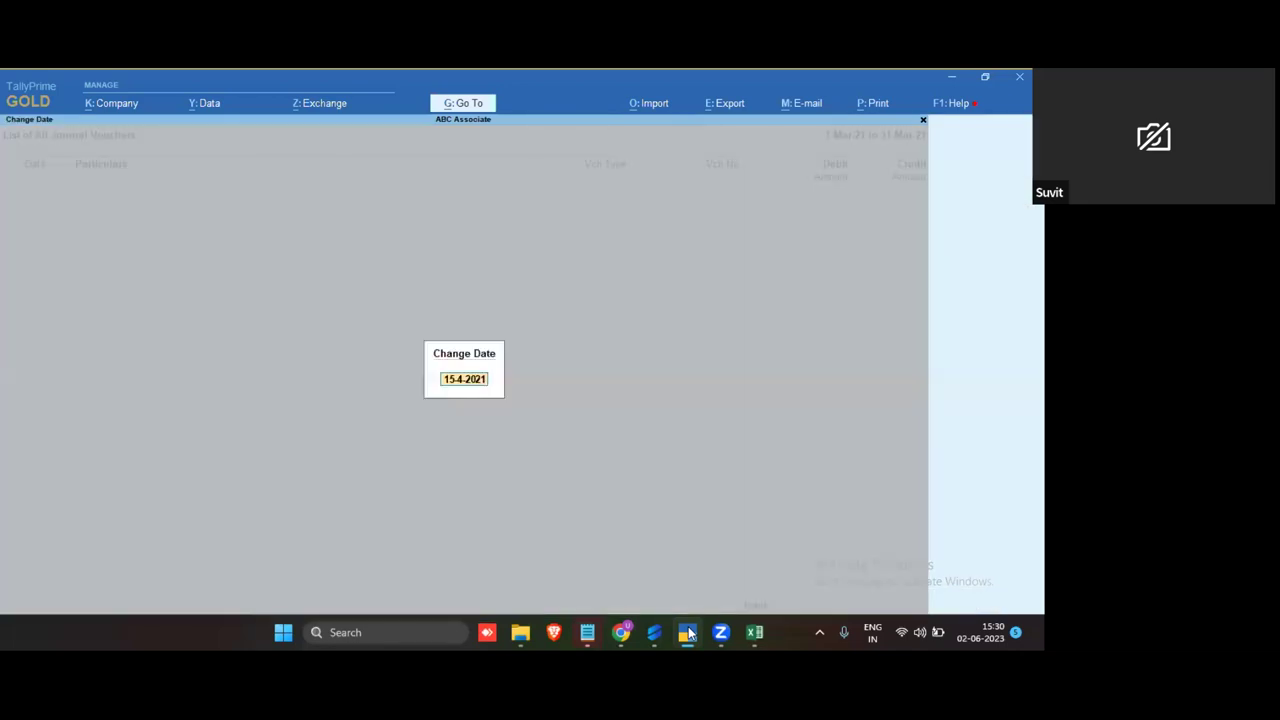
text(10-03)
click(621, 632)
click(240, 570)
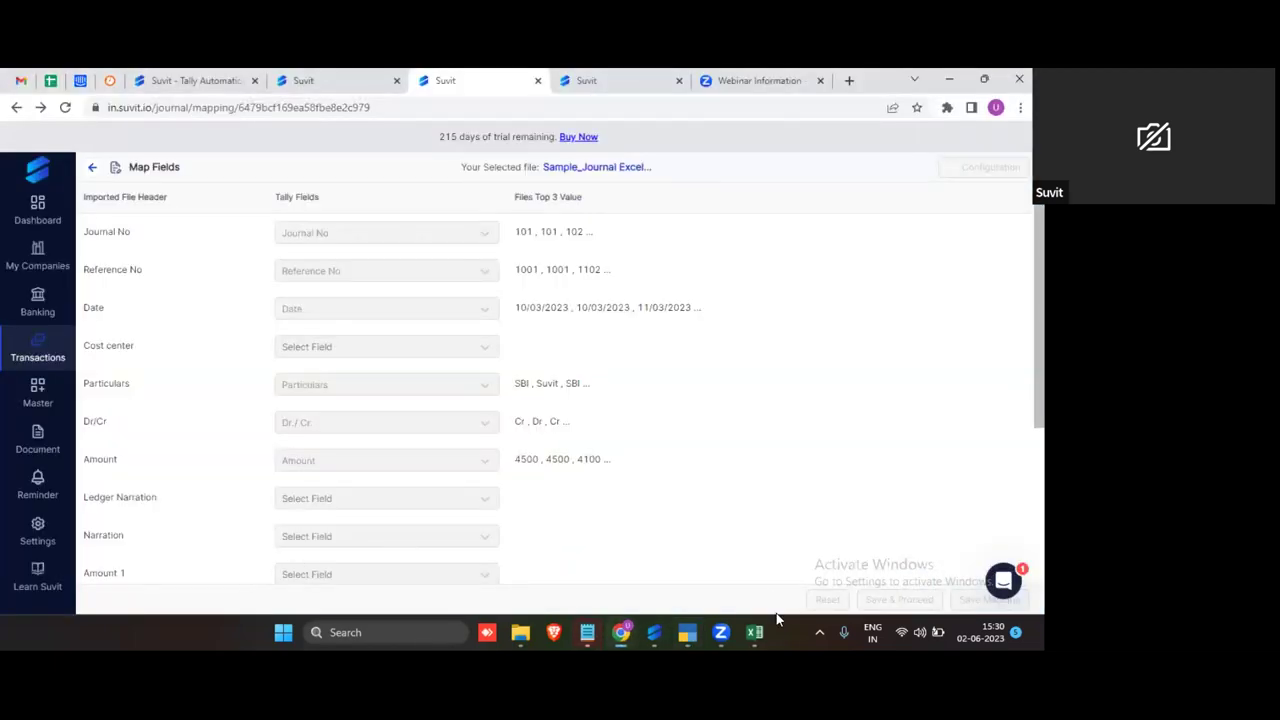
click(690, 628)
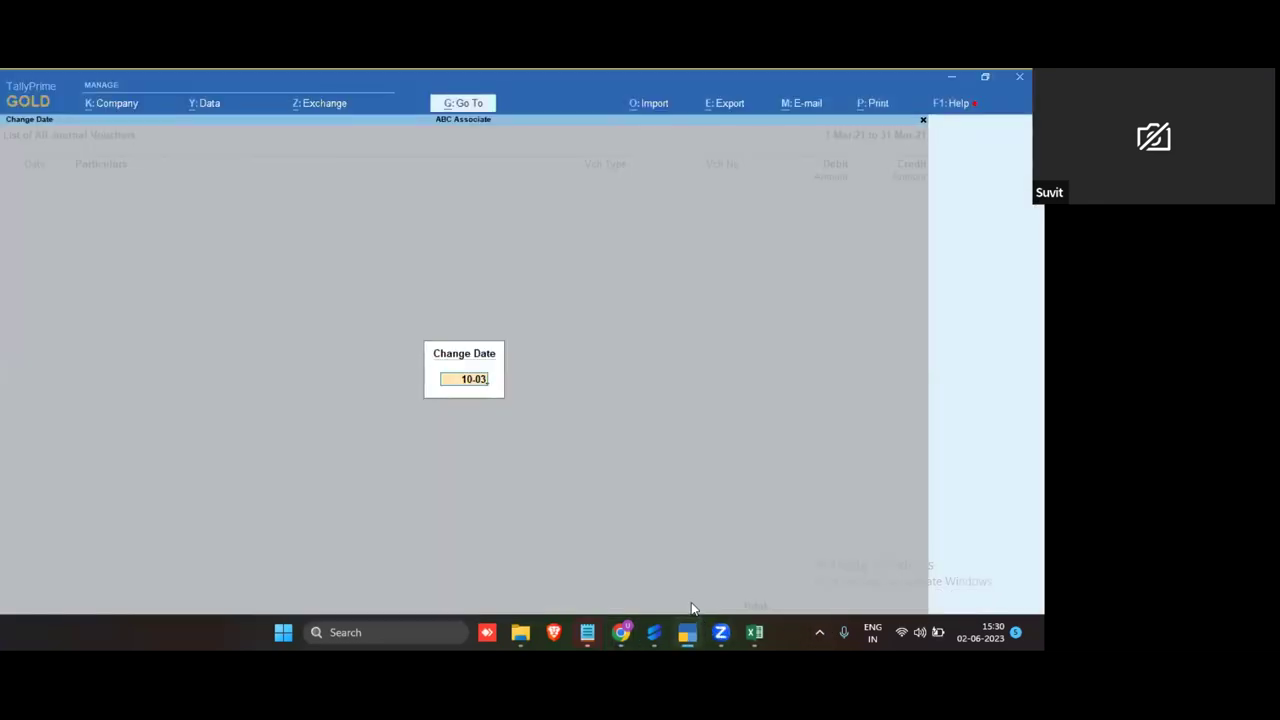
text(-2023)
Step: Apply the 10-Mar-23 date, review SBI journal voucher 1 (5,000.00), then back out
key(Return)
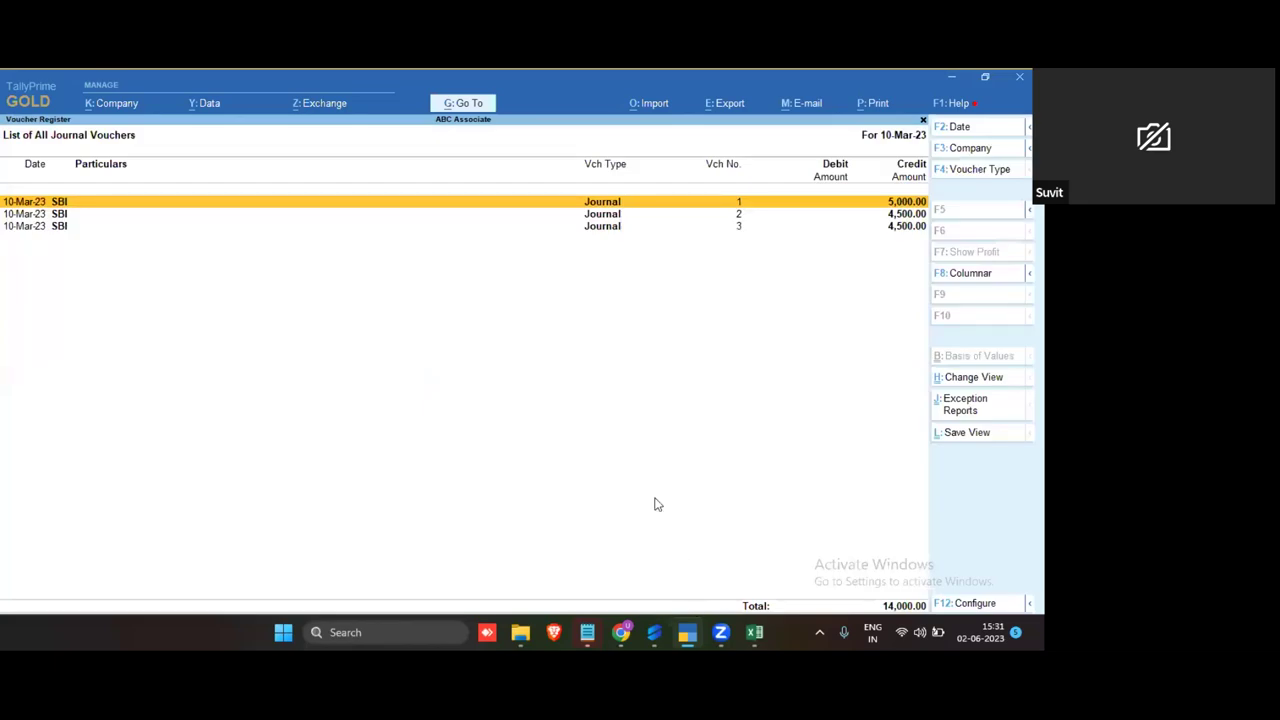
key(Return)
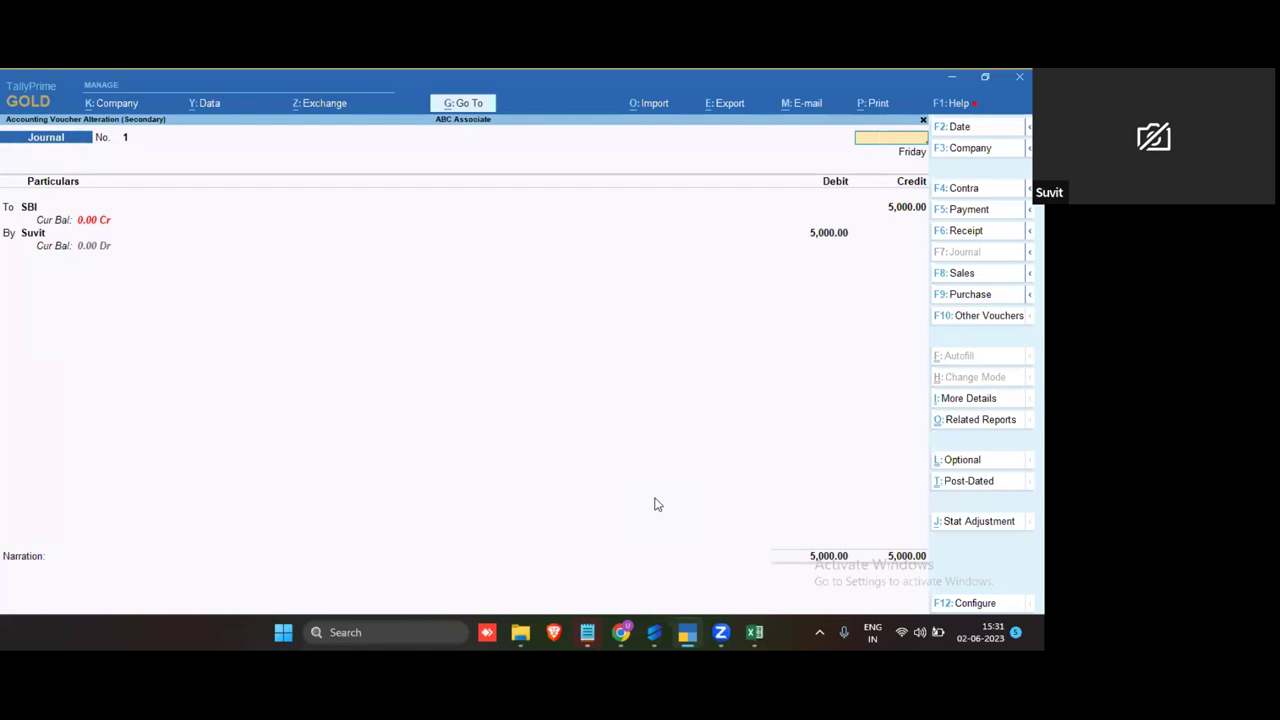
key(Escape)
key(Escape)
key(Escape)
key(Escape)
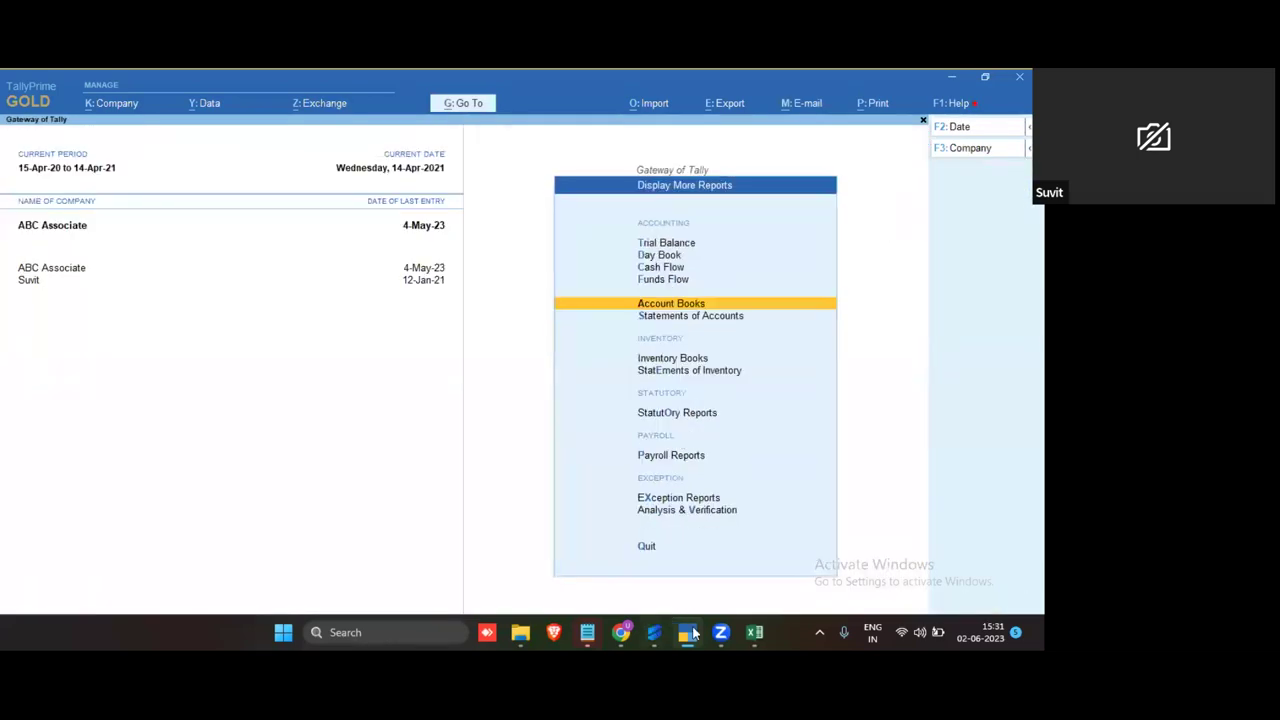
mouse_move(760, 632)
click(800, 568)
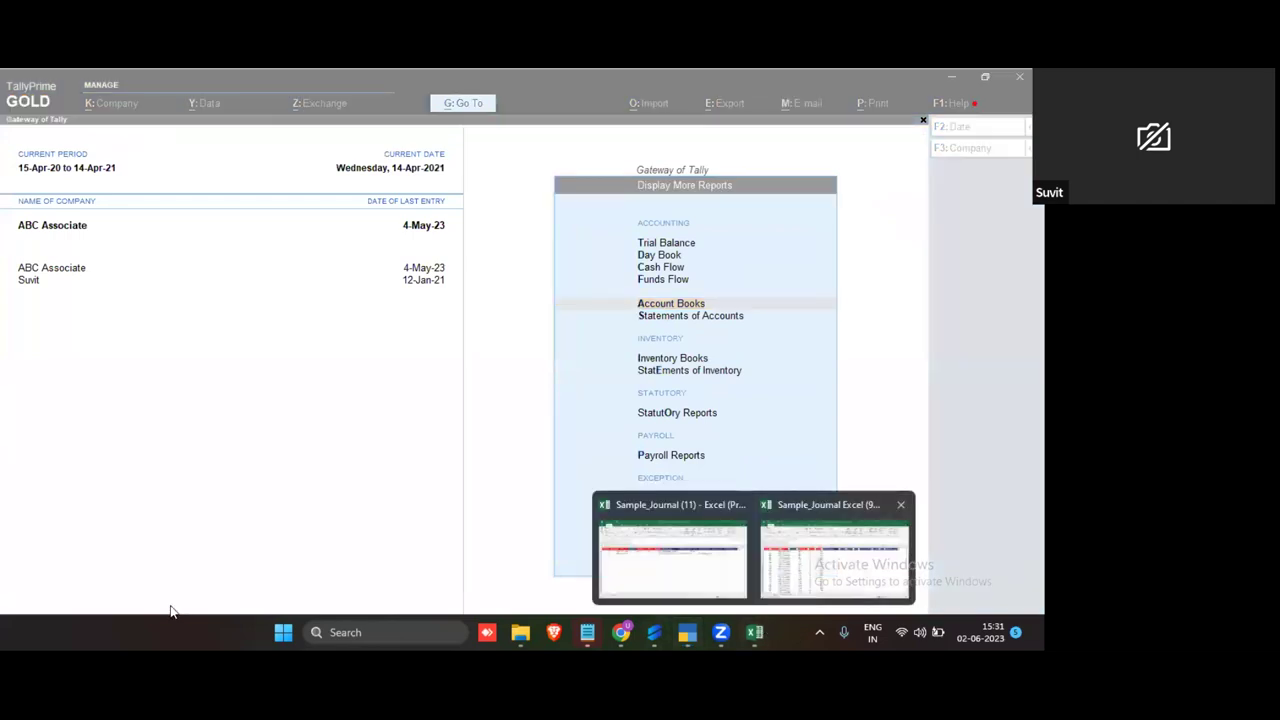
Step: Drag Sheet2 ahead of Sheet1 in the Sample_Journal workbook
click(150, 587)
click(268, 474)
click(442, 442)
click(450, 458)
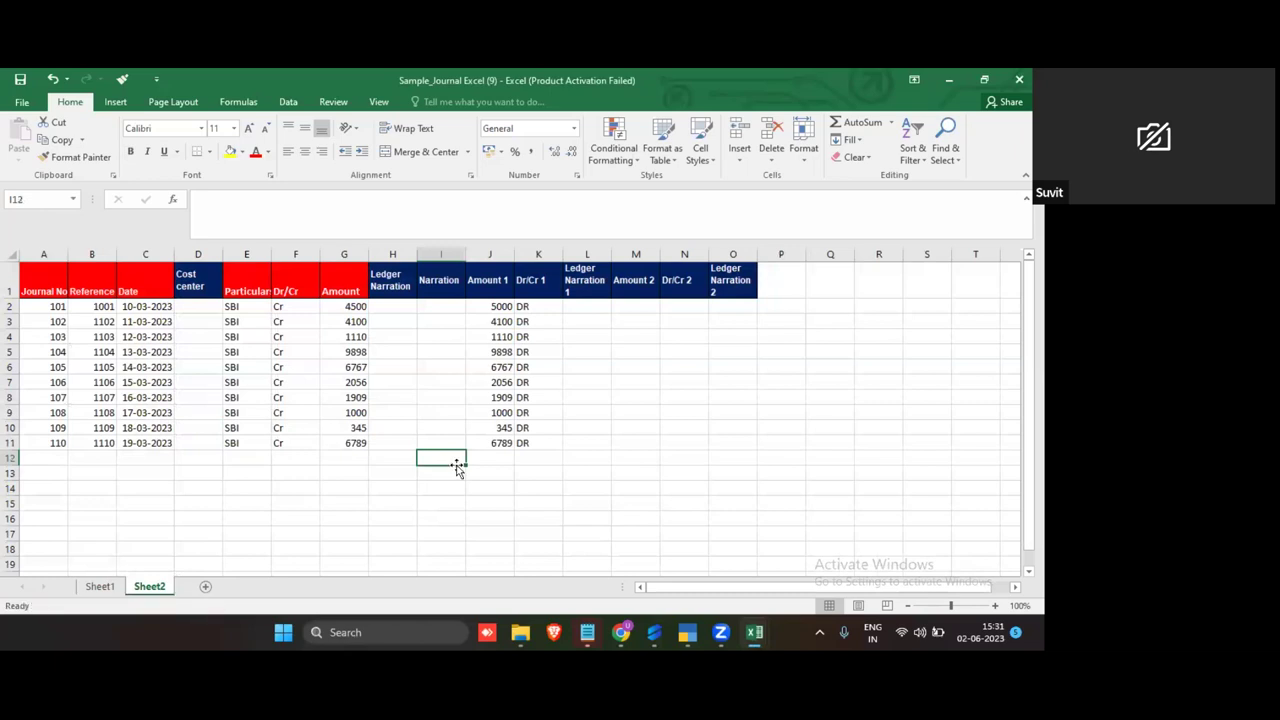
click(430, 490)
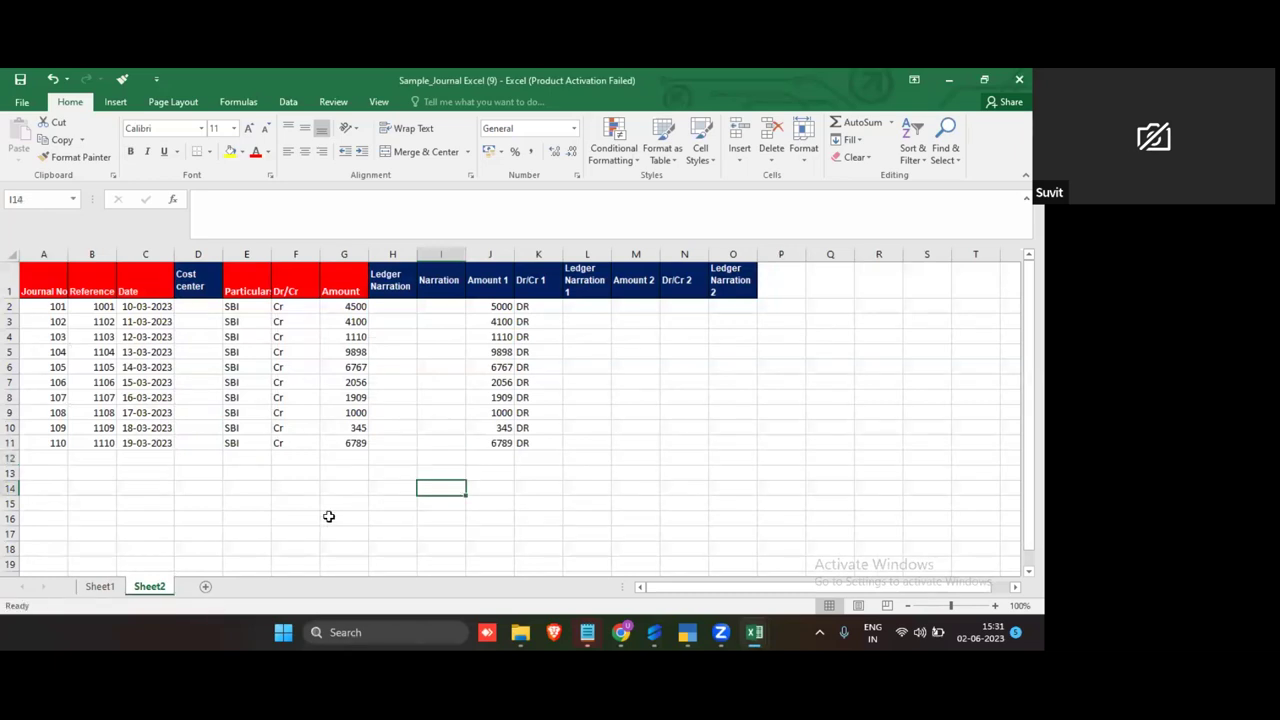
drag(140, 593, 90, 590)
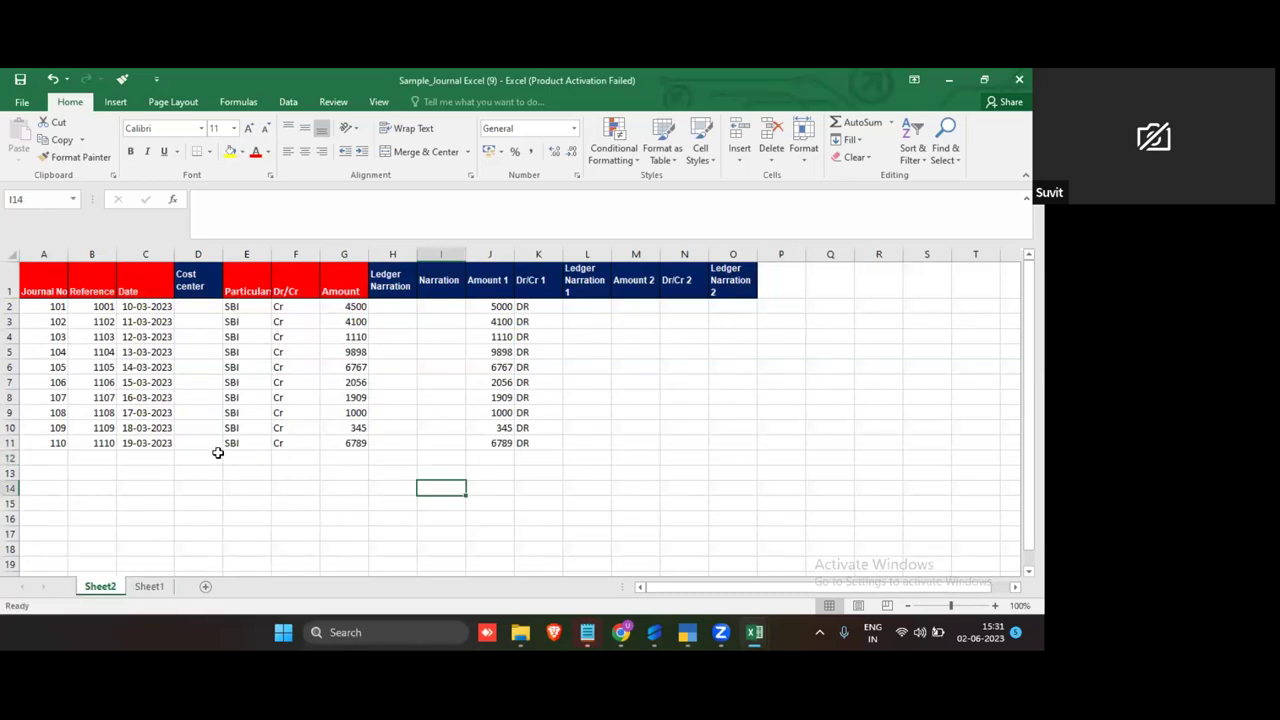
click(216, 456)
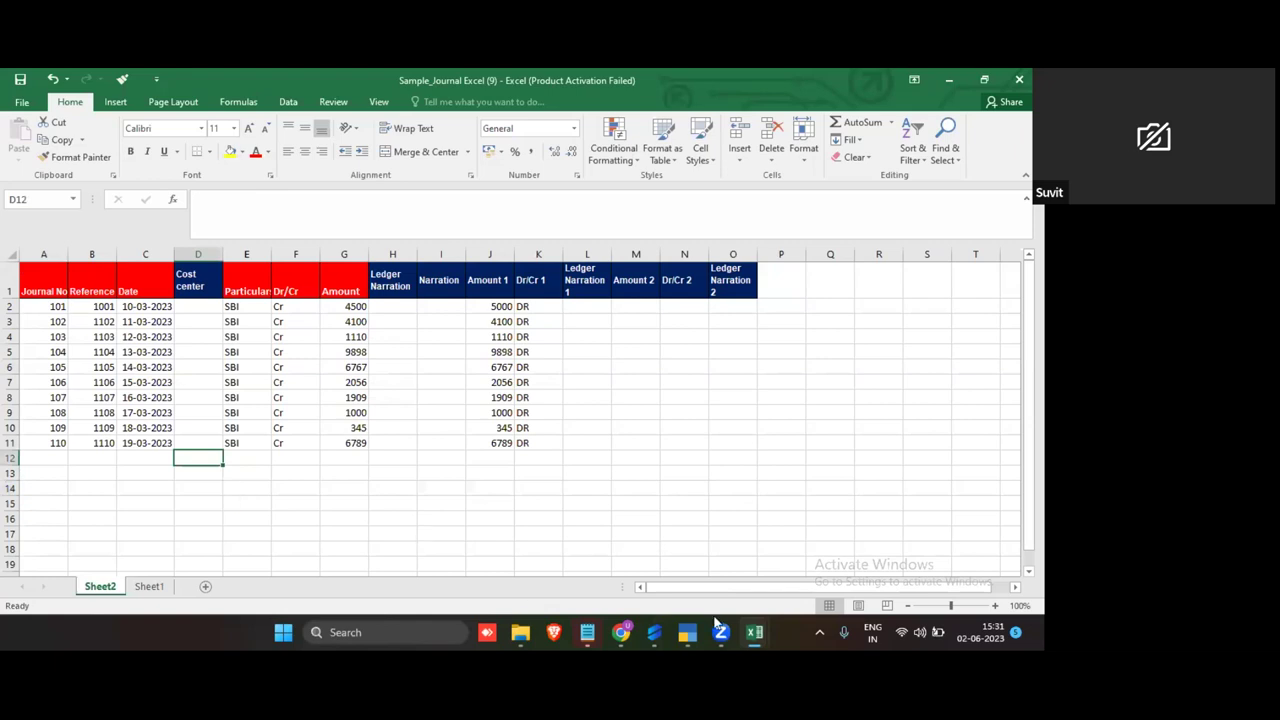
Step: Review Sheet2's Journal No, Date, Dr/Cr and Amount columns
click(45, 254)
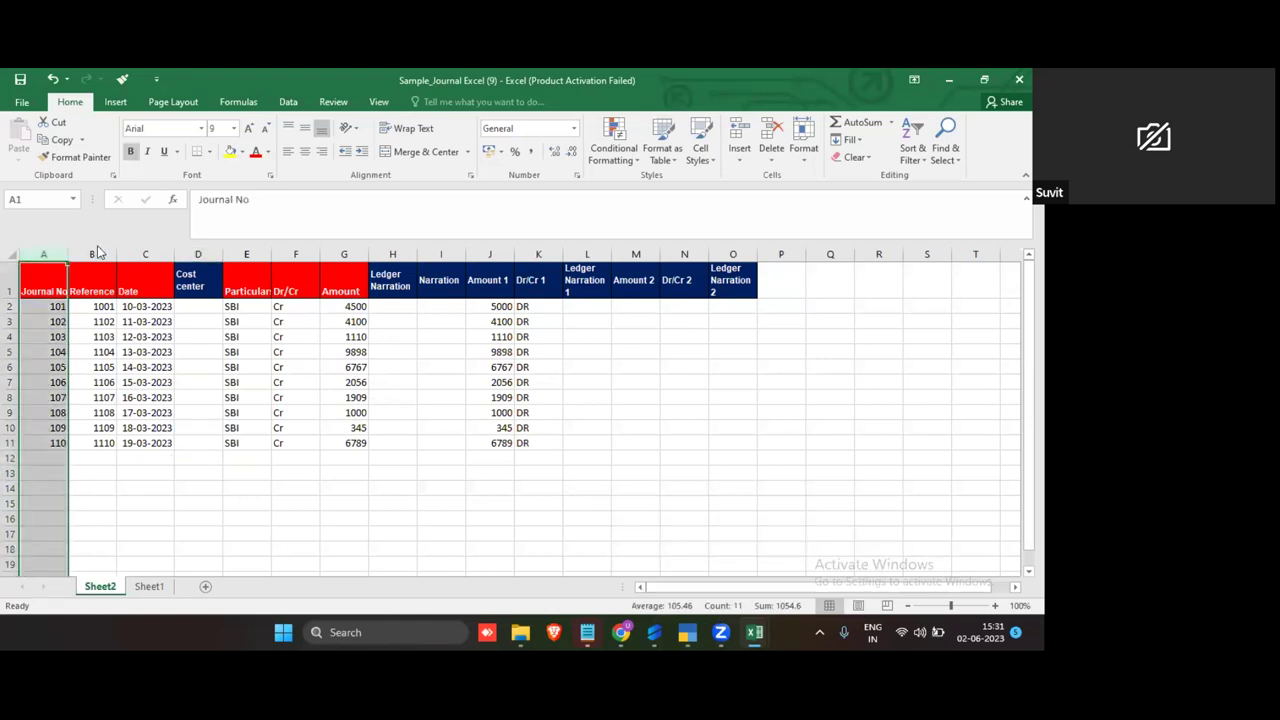
click(98, 254)
click(150, 254)
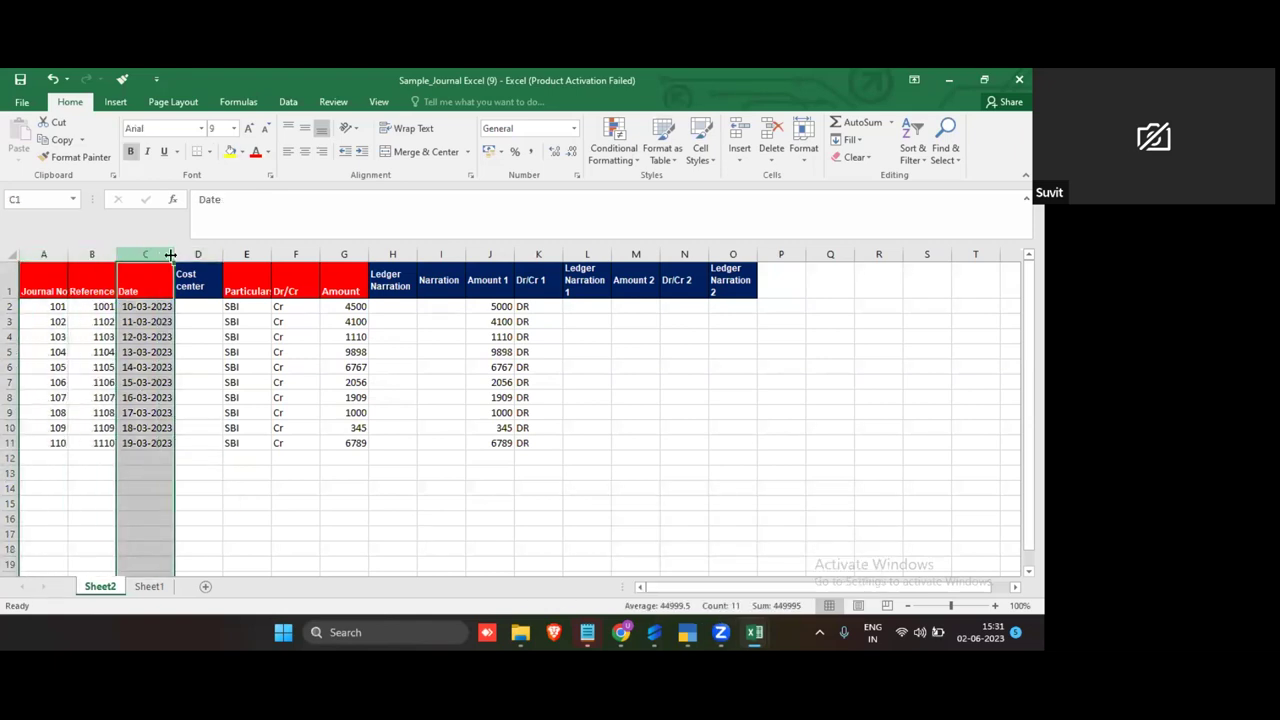
click(262, 254)
click(292, 254)
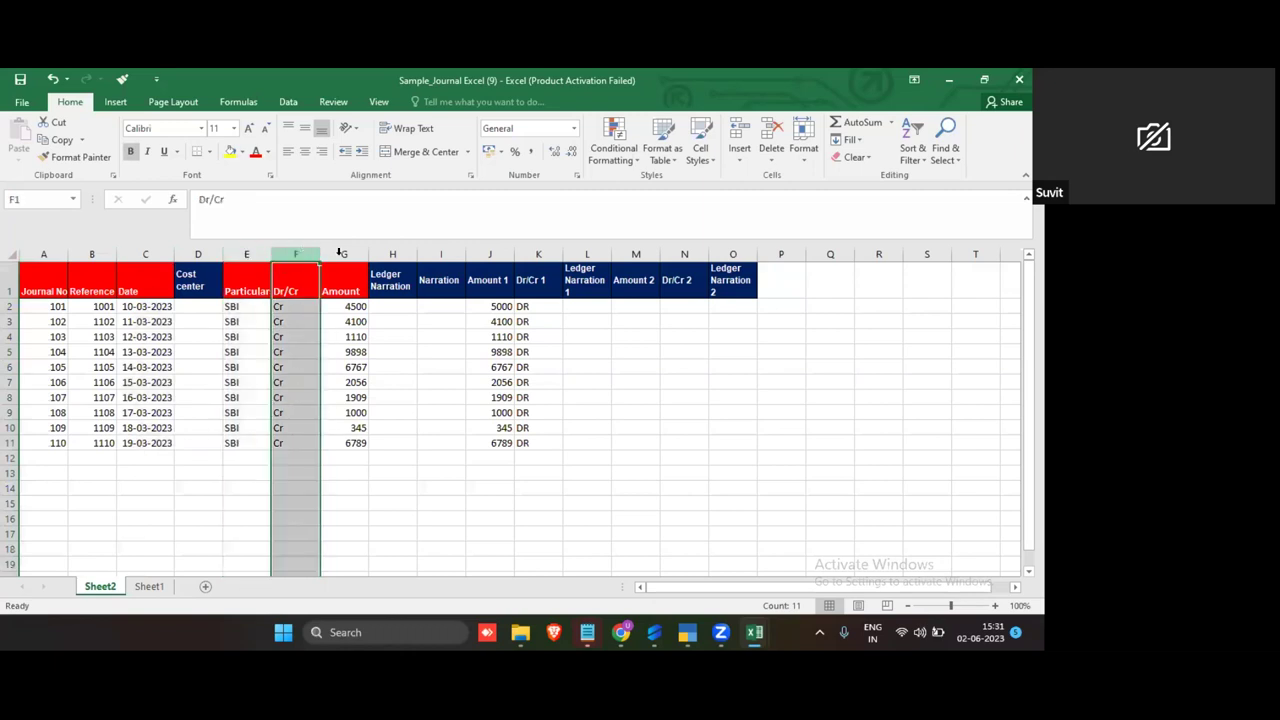
click(342, 254)
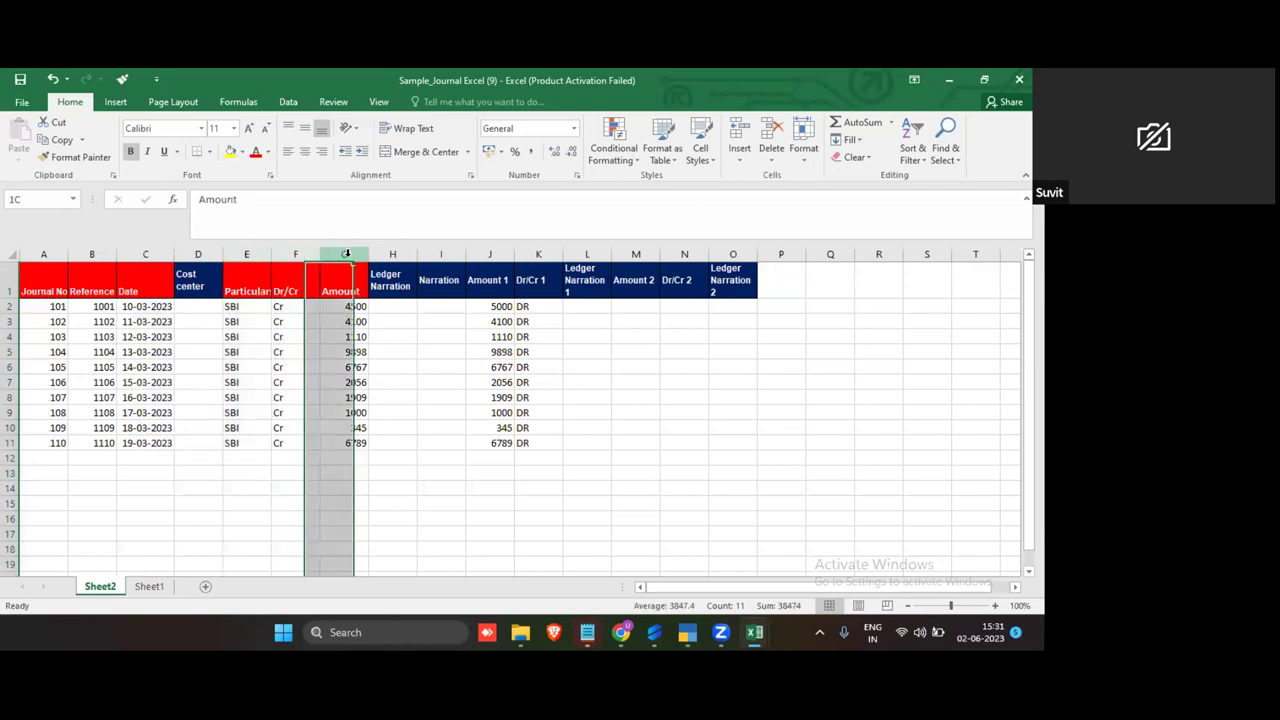
click(245, 254)
click(294, 254)
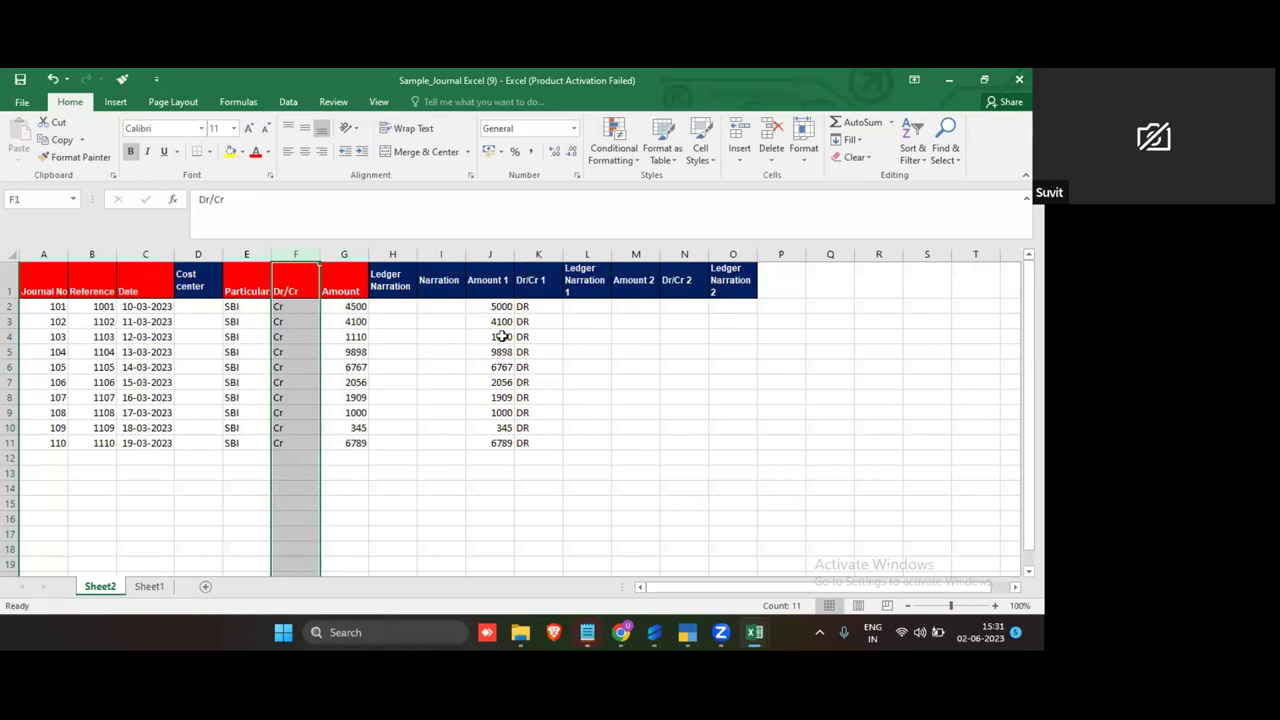
click(452, 380)
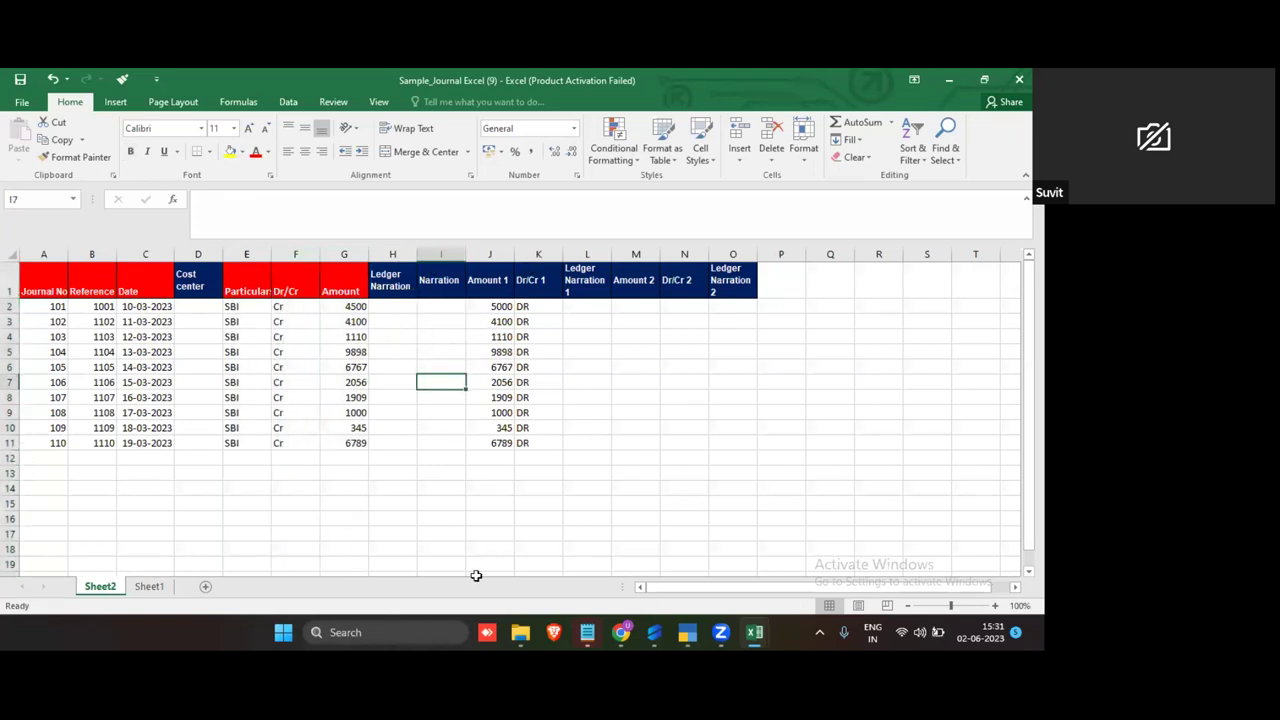
click(449, 453)
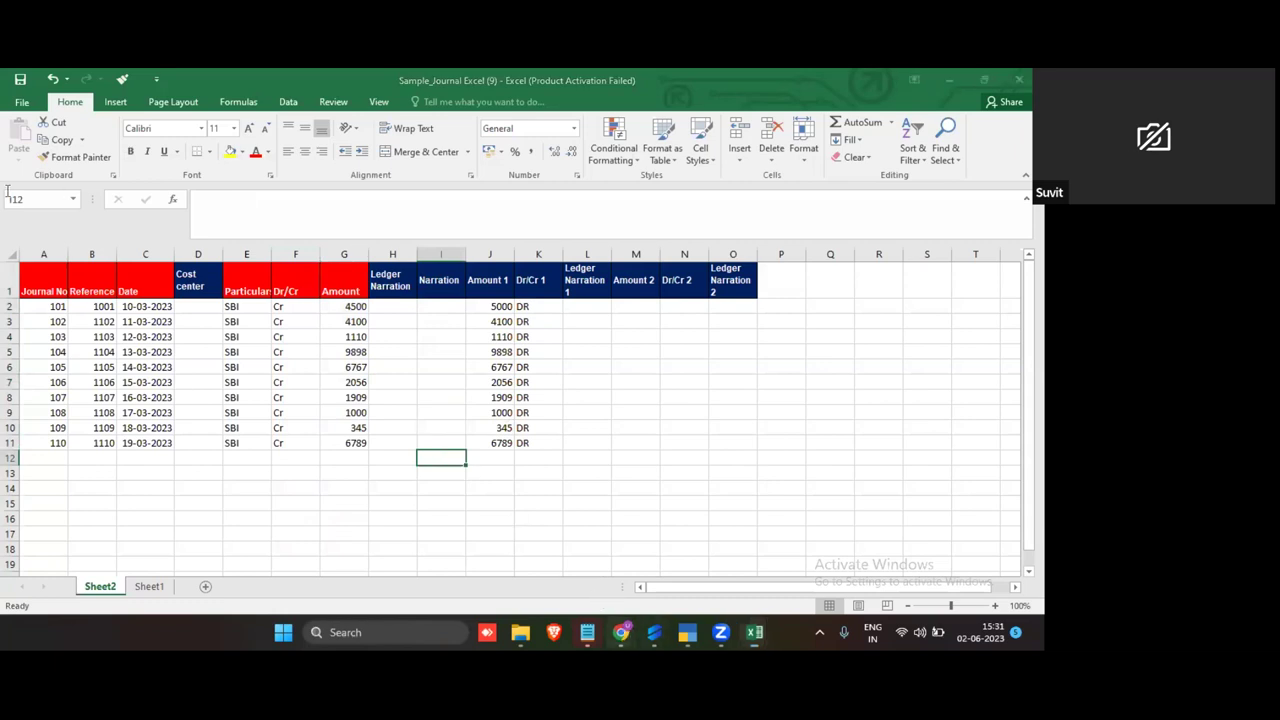
click(621, 632)
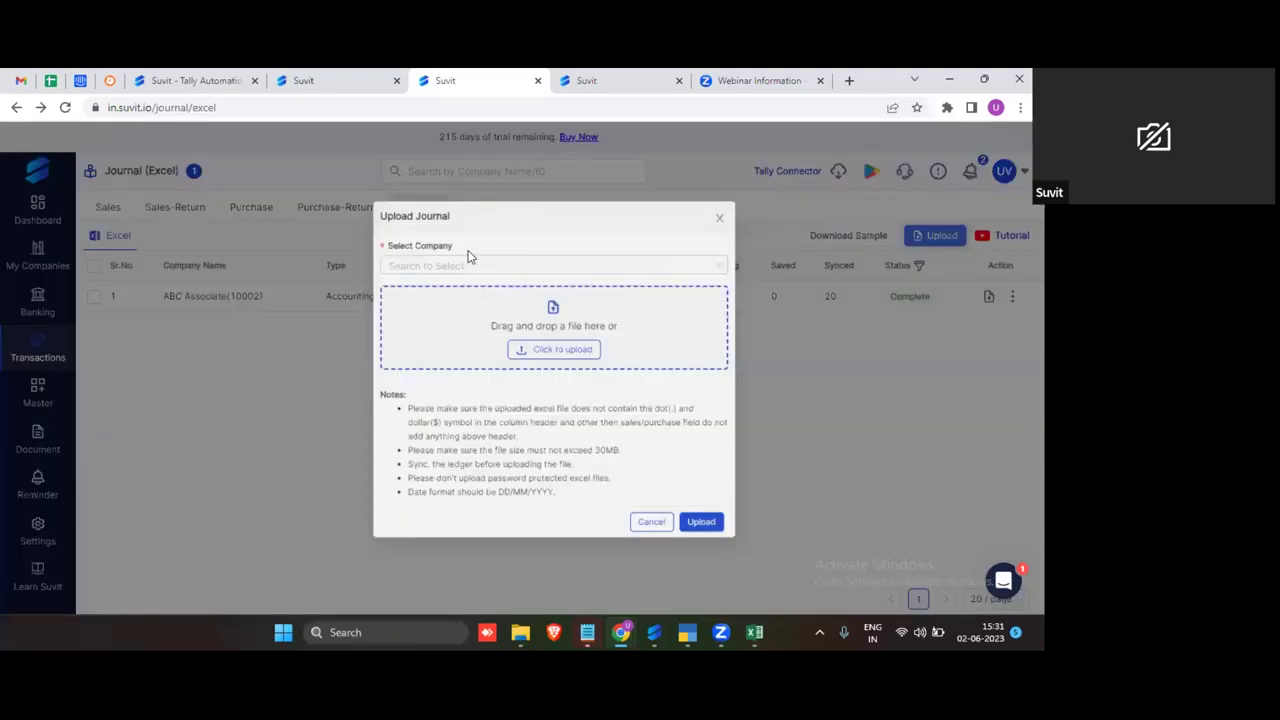
Step: Upload the Sample_Journal Excel (9) file under company ABC Associate
click(468, 266)
click(449, 296)
click(538, 378)
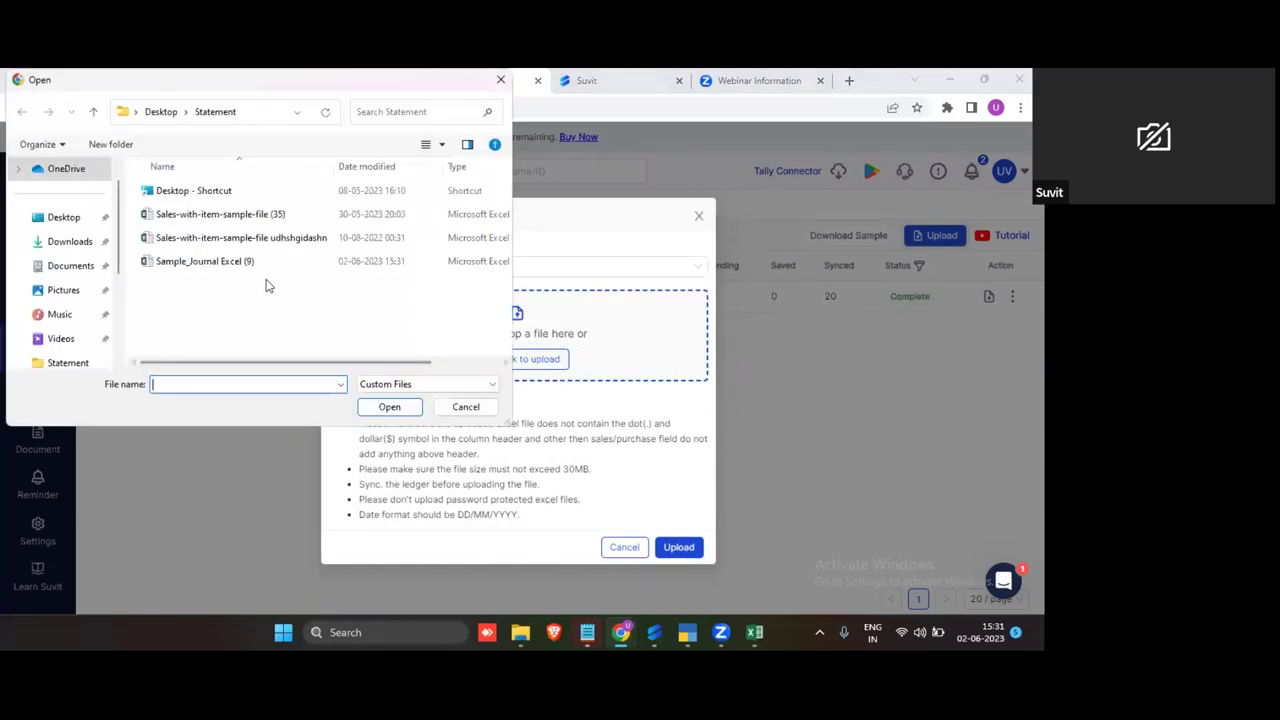
click(262, 262)
click(387, 407)
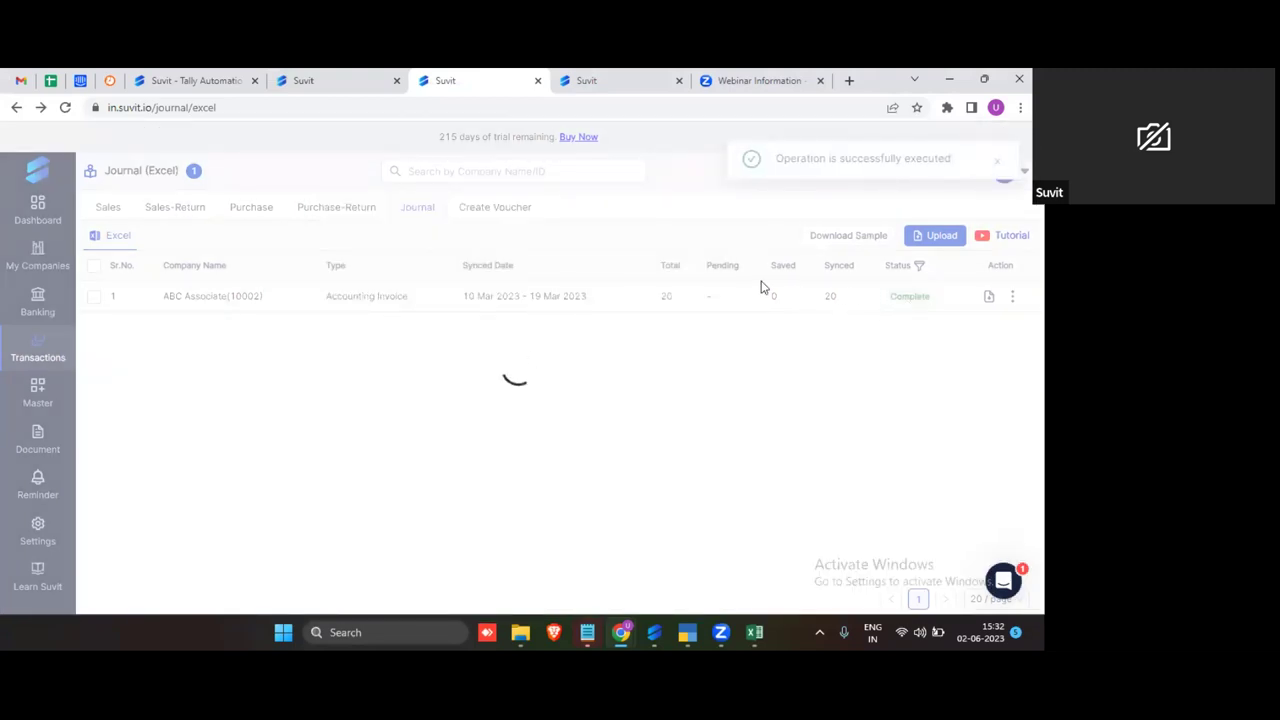
click(906, 298)
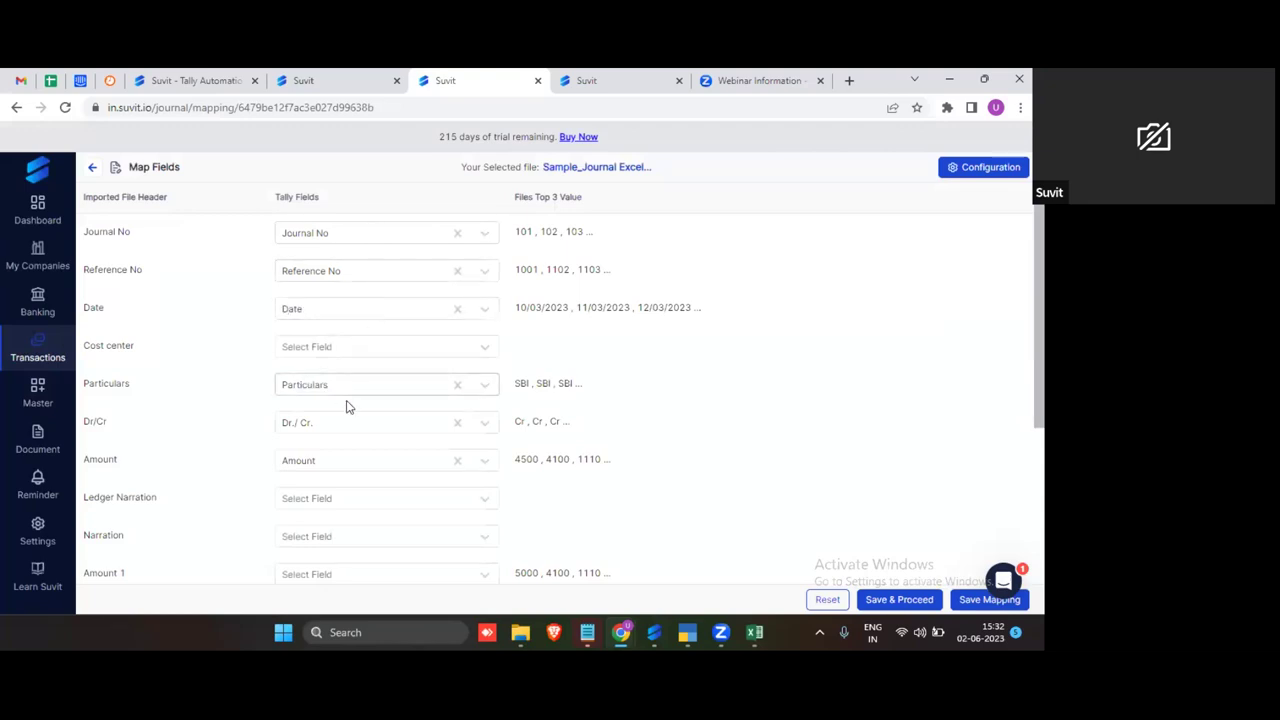
Step: Add an other-ledger mapping row using Amount 1 as the imported header
scroll(272, 446, down, 1)
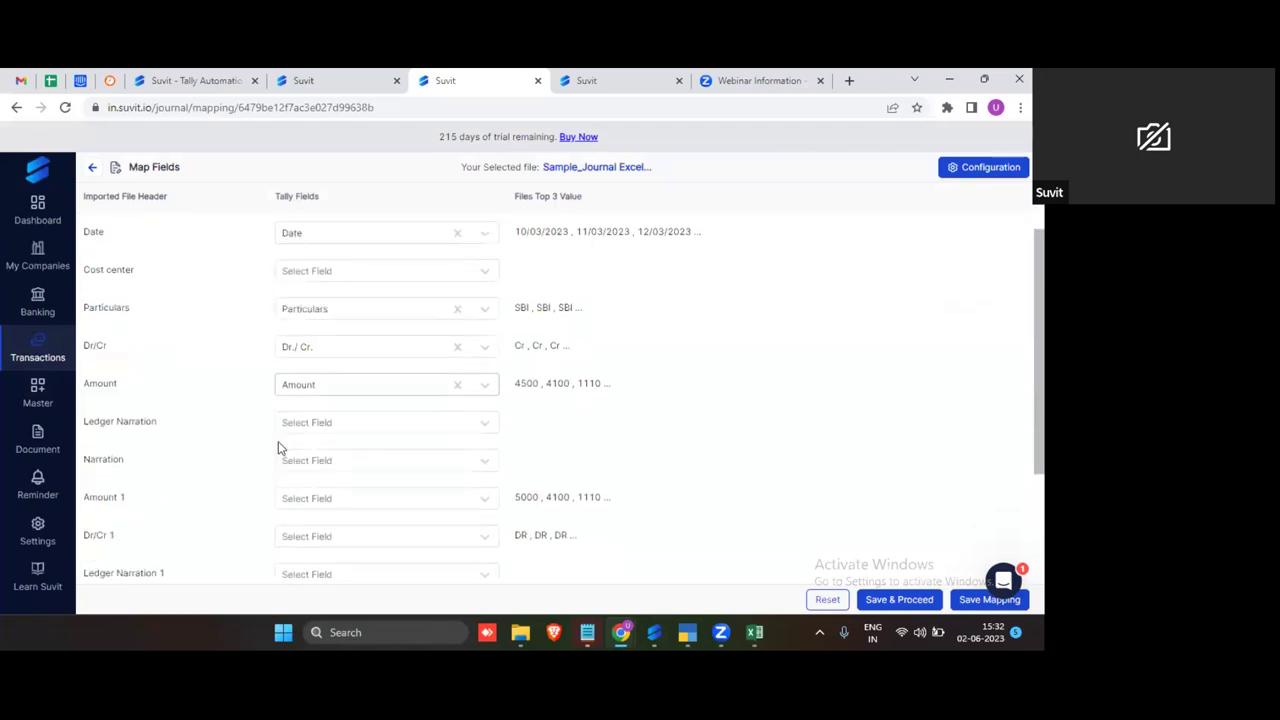
scroll(280, 444, down, 2)
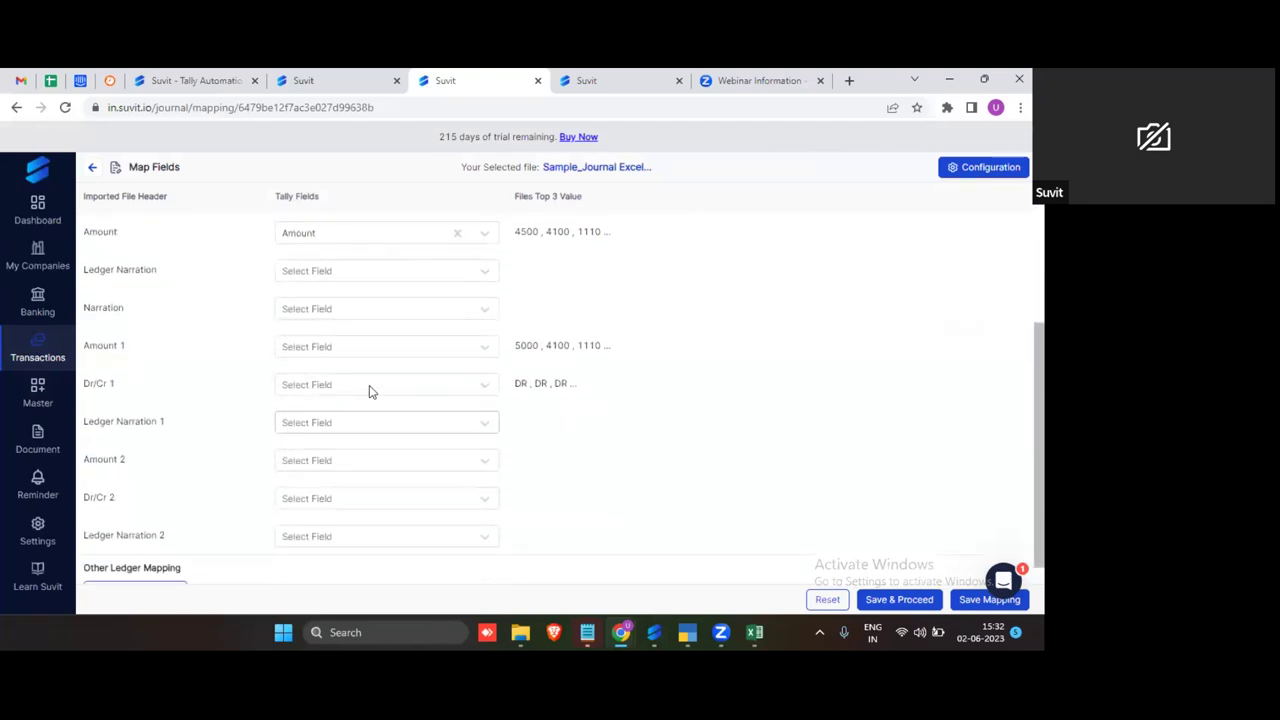
drag(85, 355, 132, 385)
scroll(287, 403, down, 1)
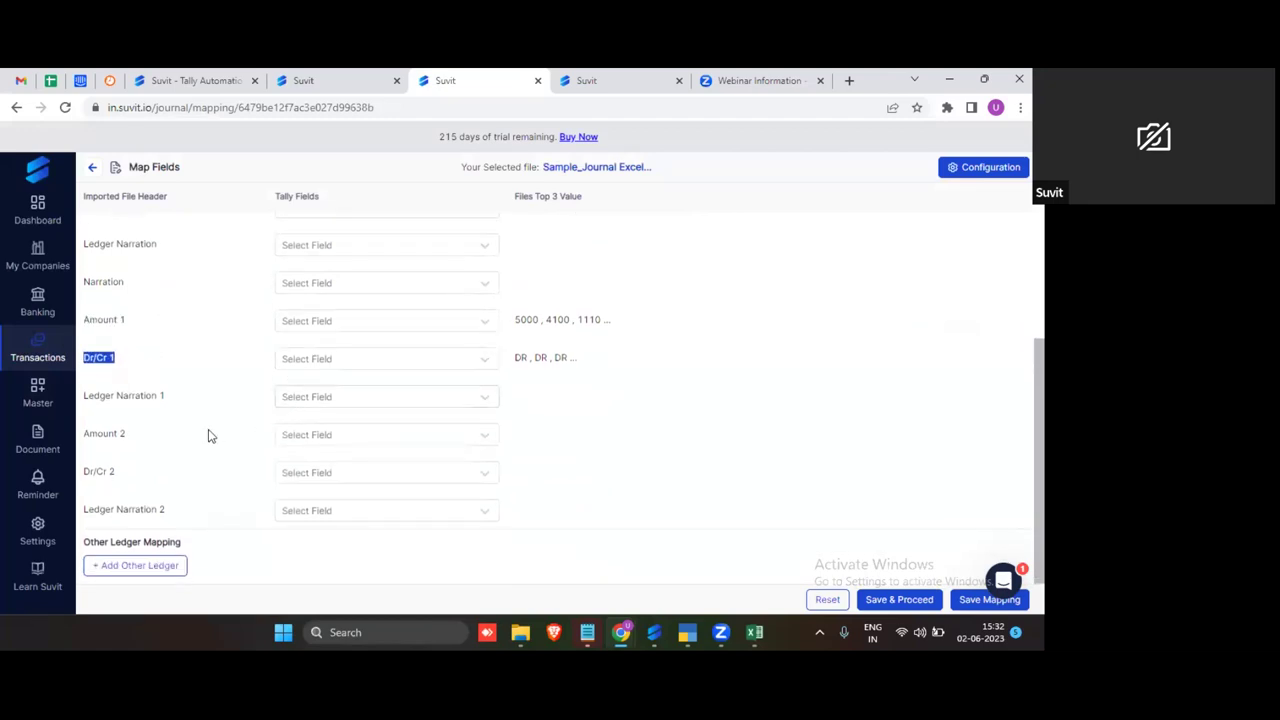
click(176, 569)
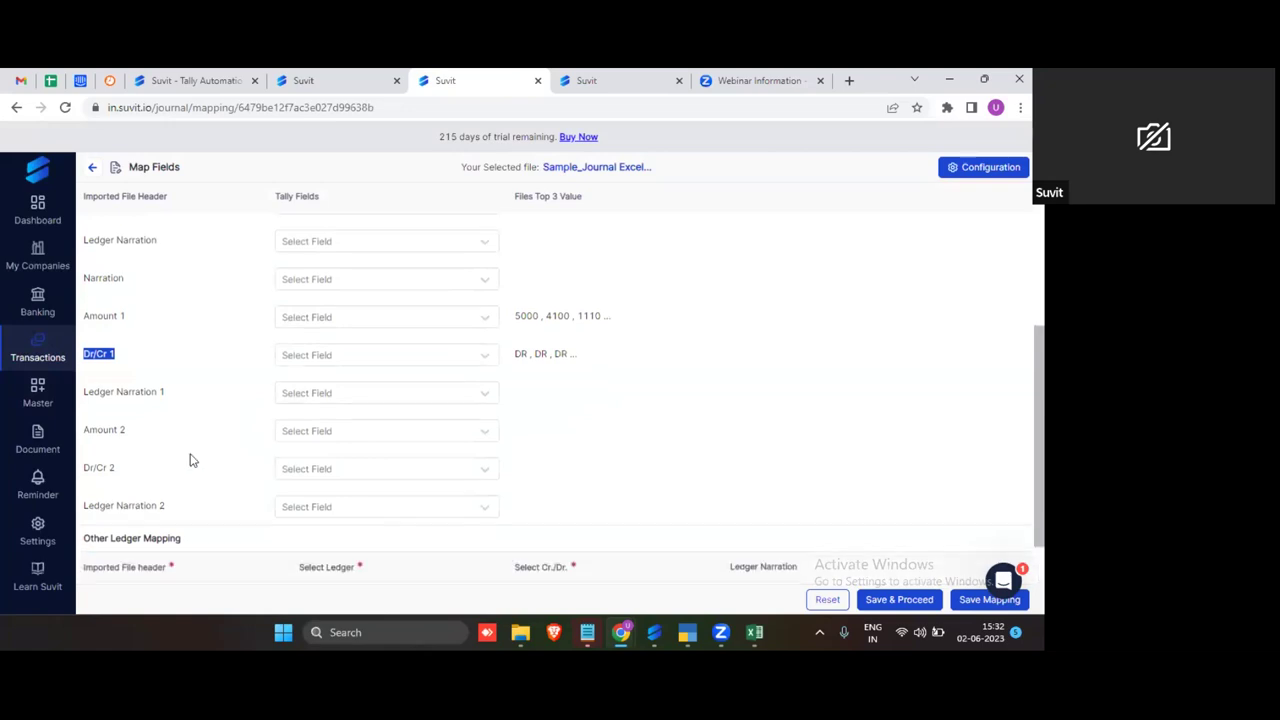
scroll(173, 532, down, 1)
click(173, 536)
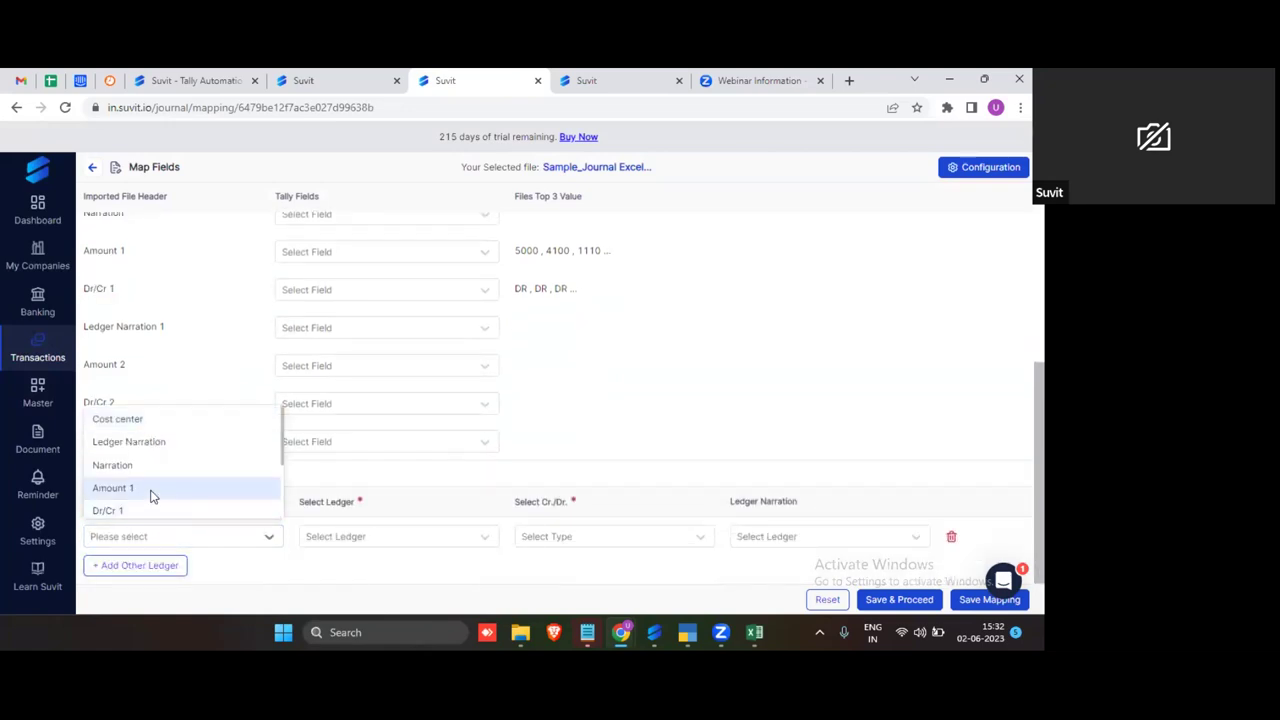
click(152, 490)
drag(512, 258, 674, 263)
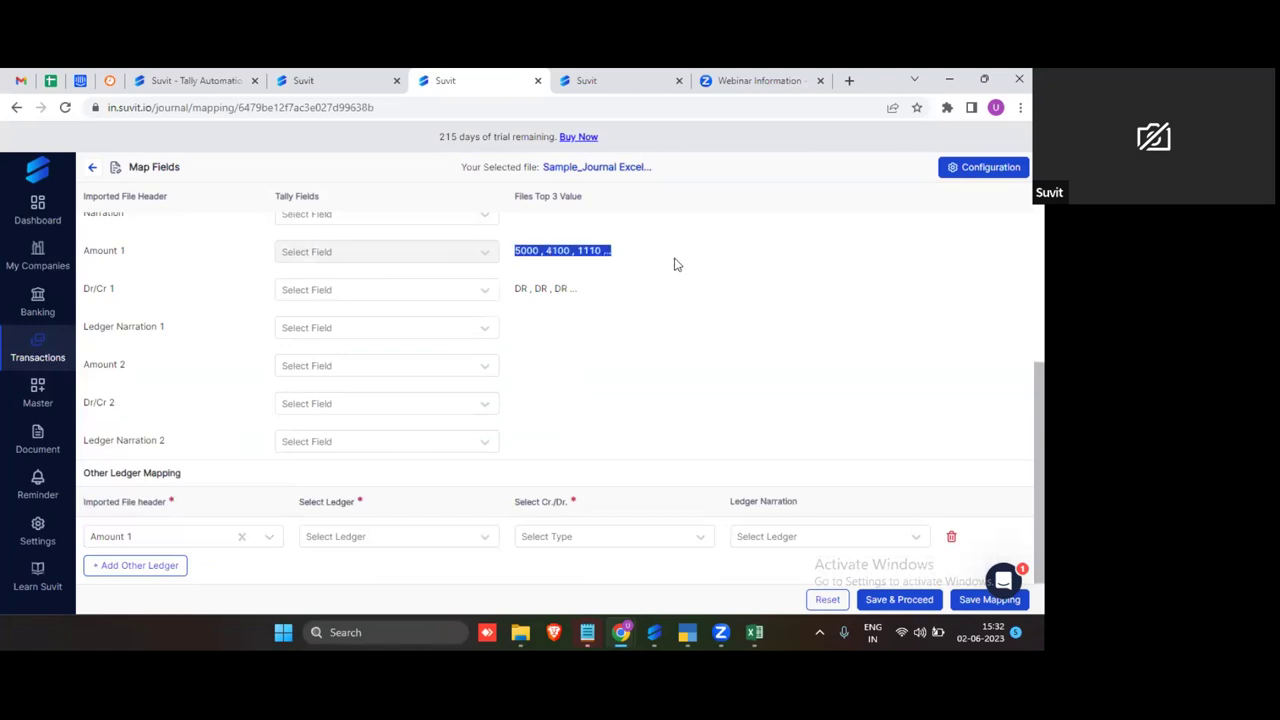
Step: Set that row's ledger to Suvit Fintech Ltd with Cr/Dr from Dr/Cr 1
click(345, 536)
text(suv)
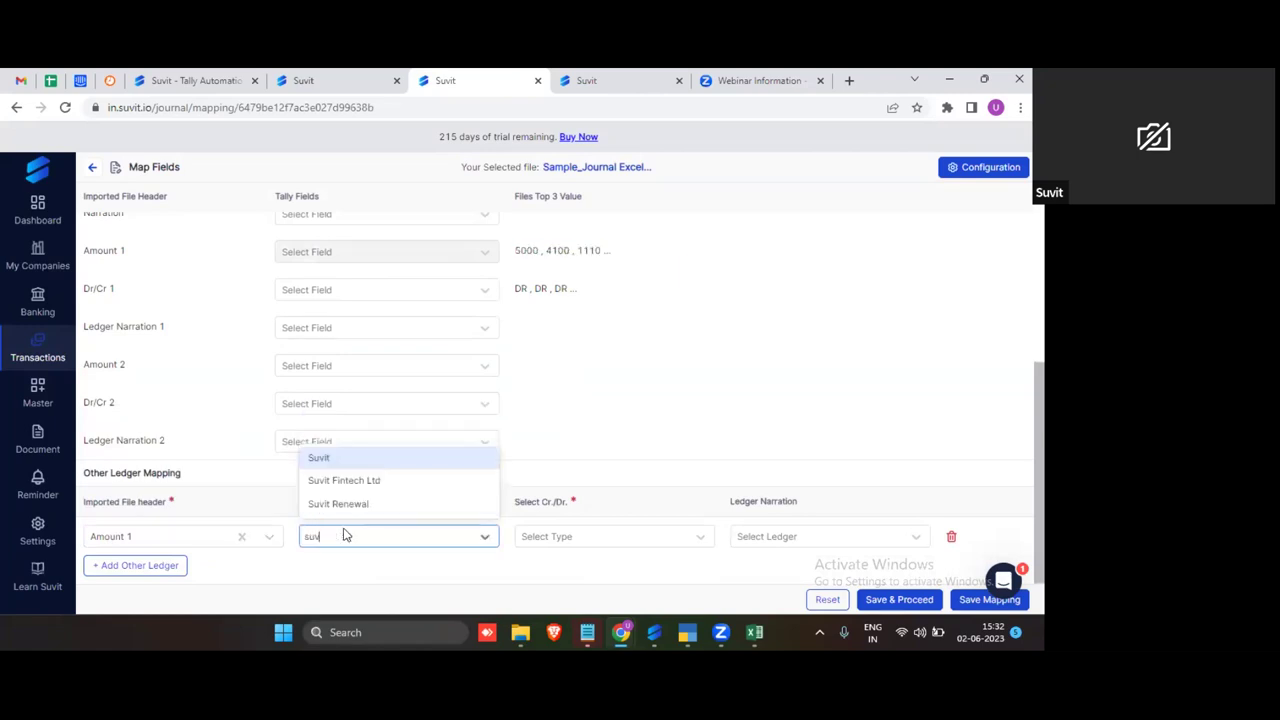
text(i)
key(Down)
key(Return)
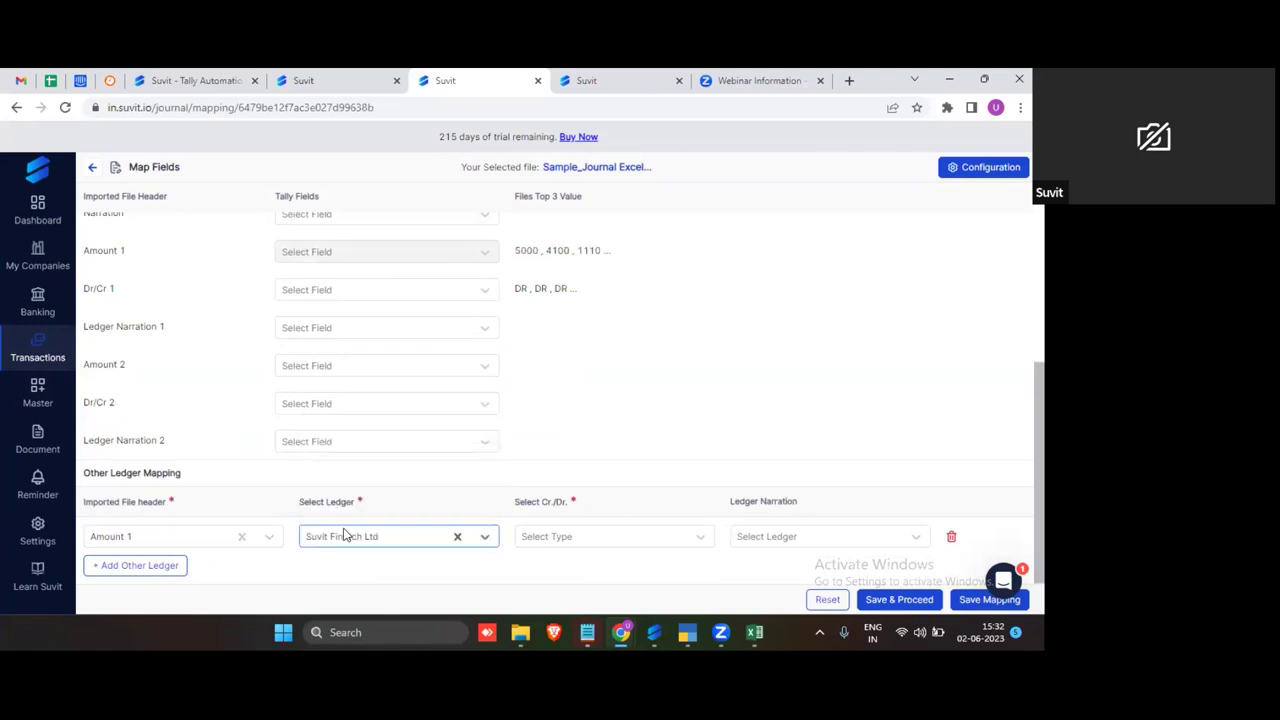
click(136, 316)
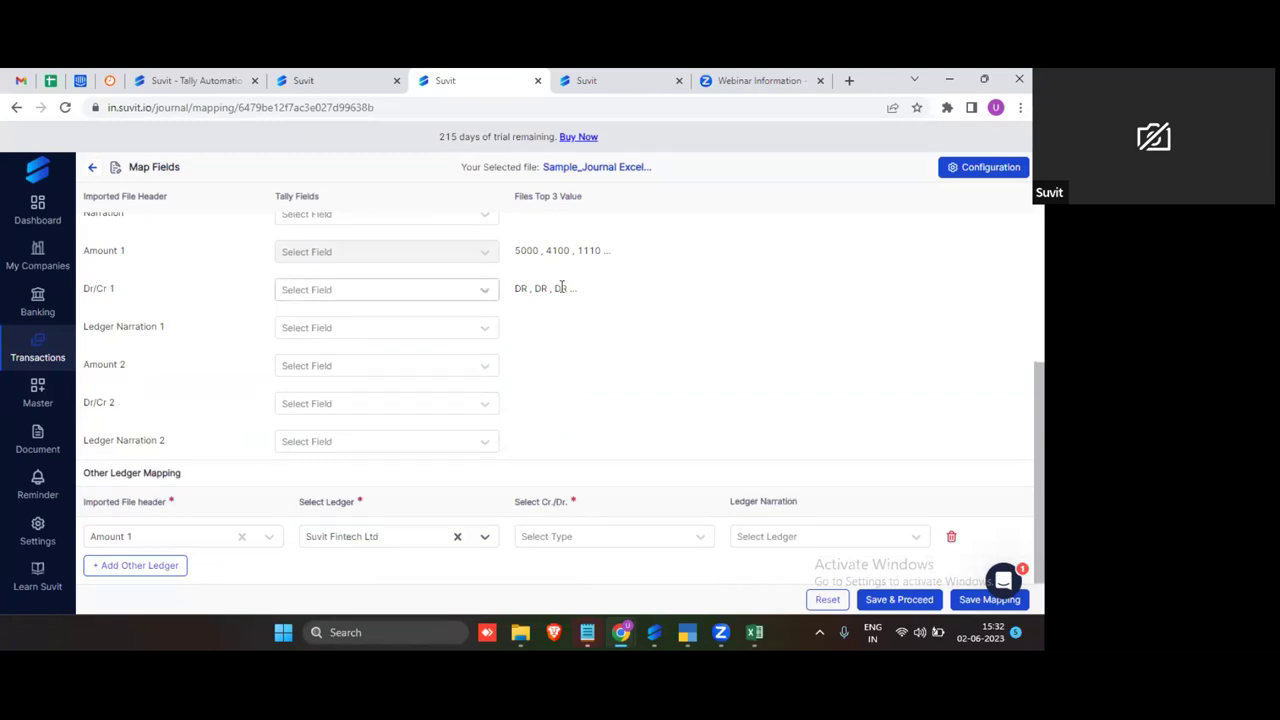
click(556, 537)
text(dr)
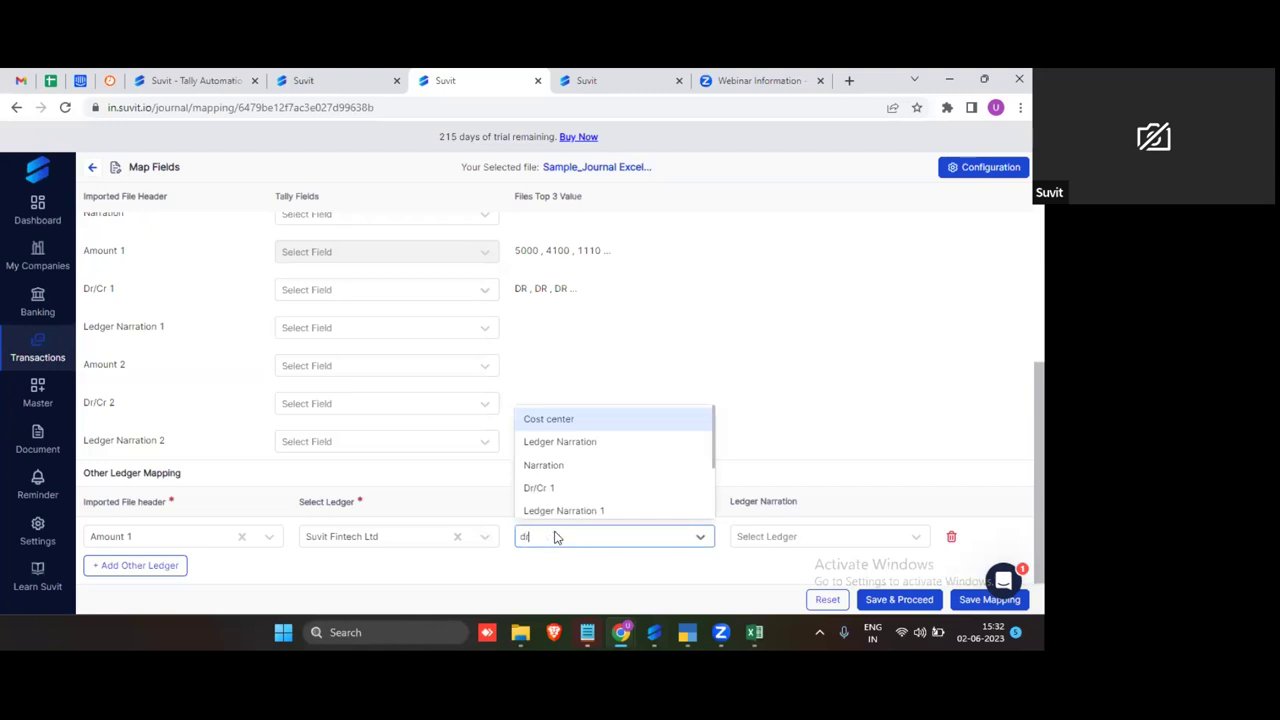
click(560, 490)
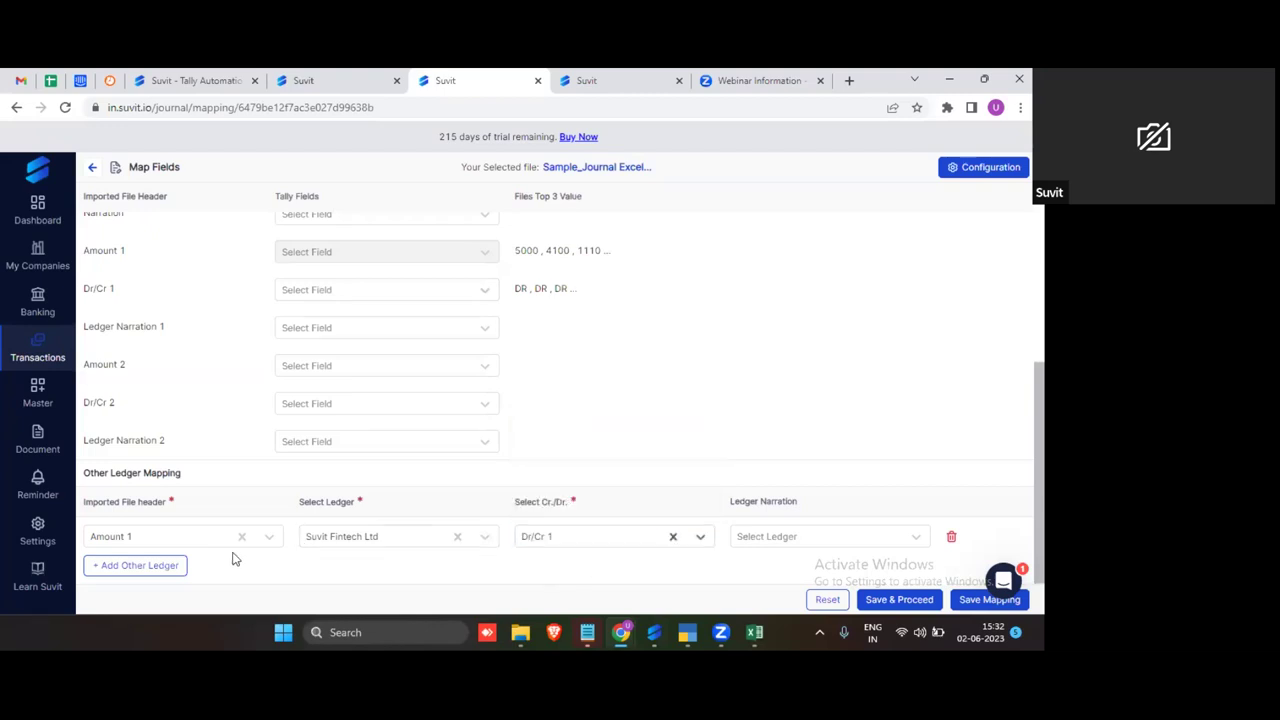
scroll(448, 489, up, 3)
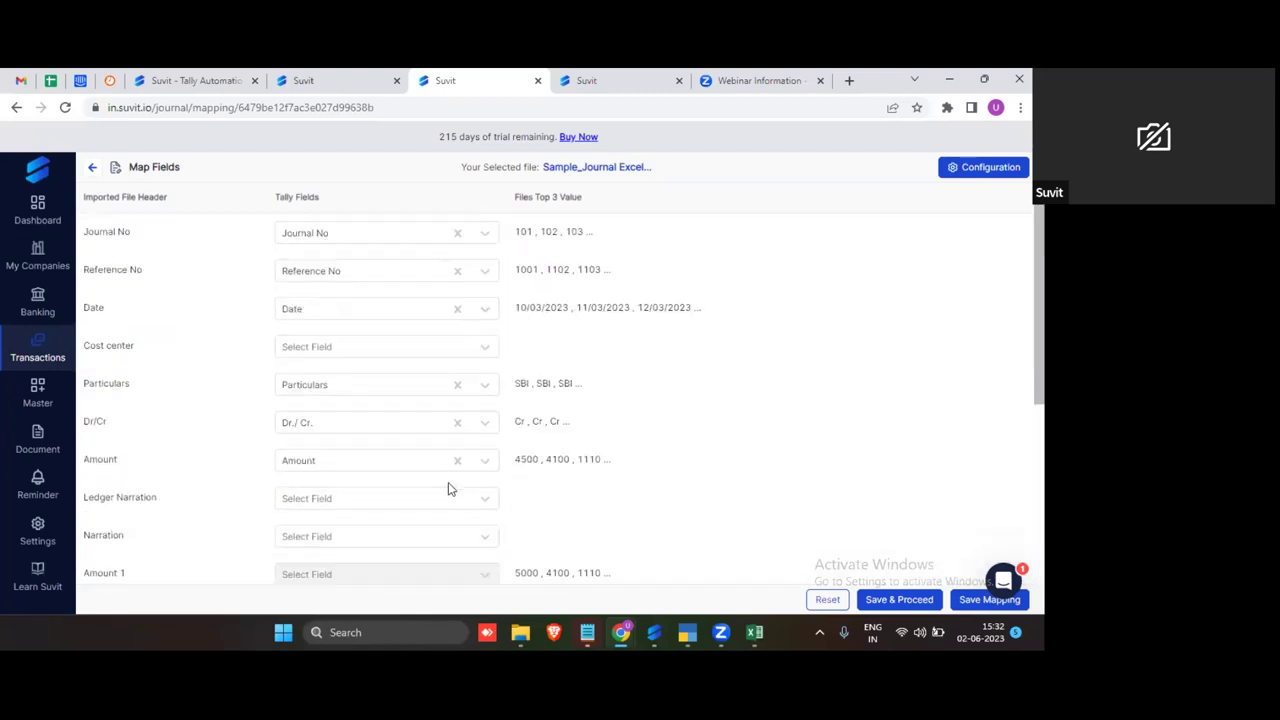
Step: Save the mapping, try saving all 10 journal entries, and dismiss the unbalanced error
click(908, 600)
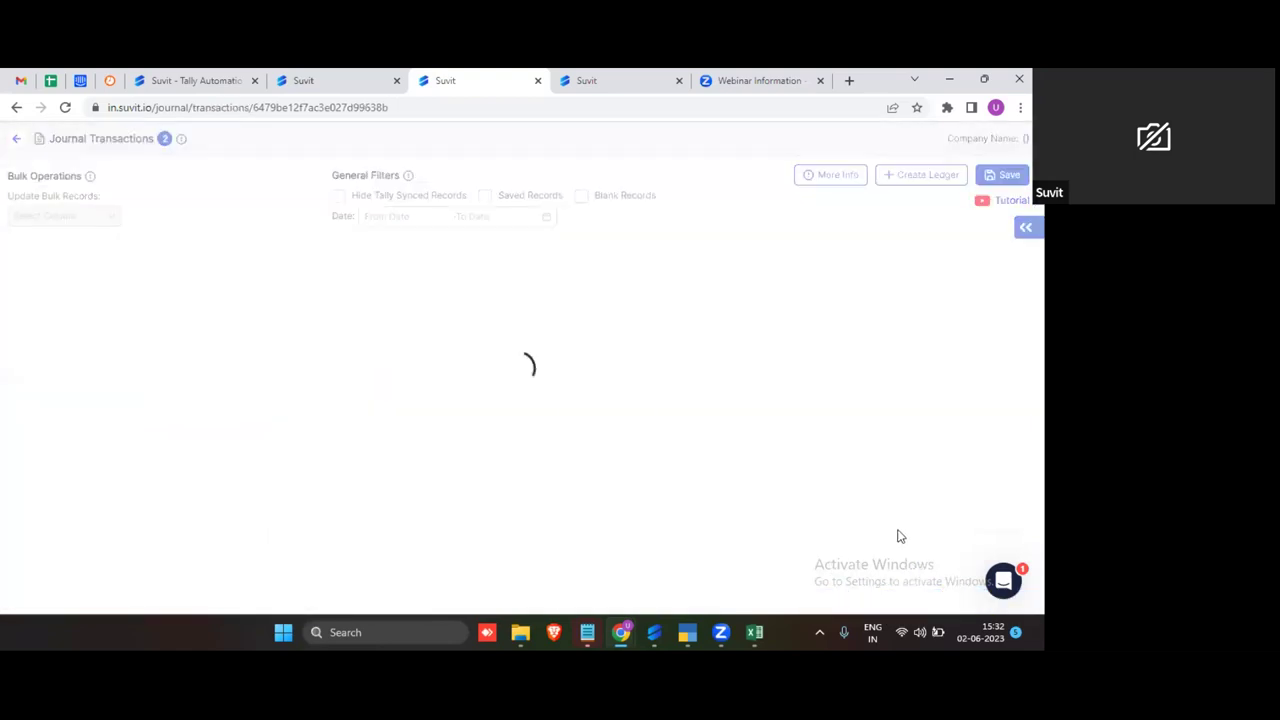
scroll(587, 514, right, 5)
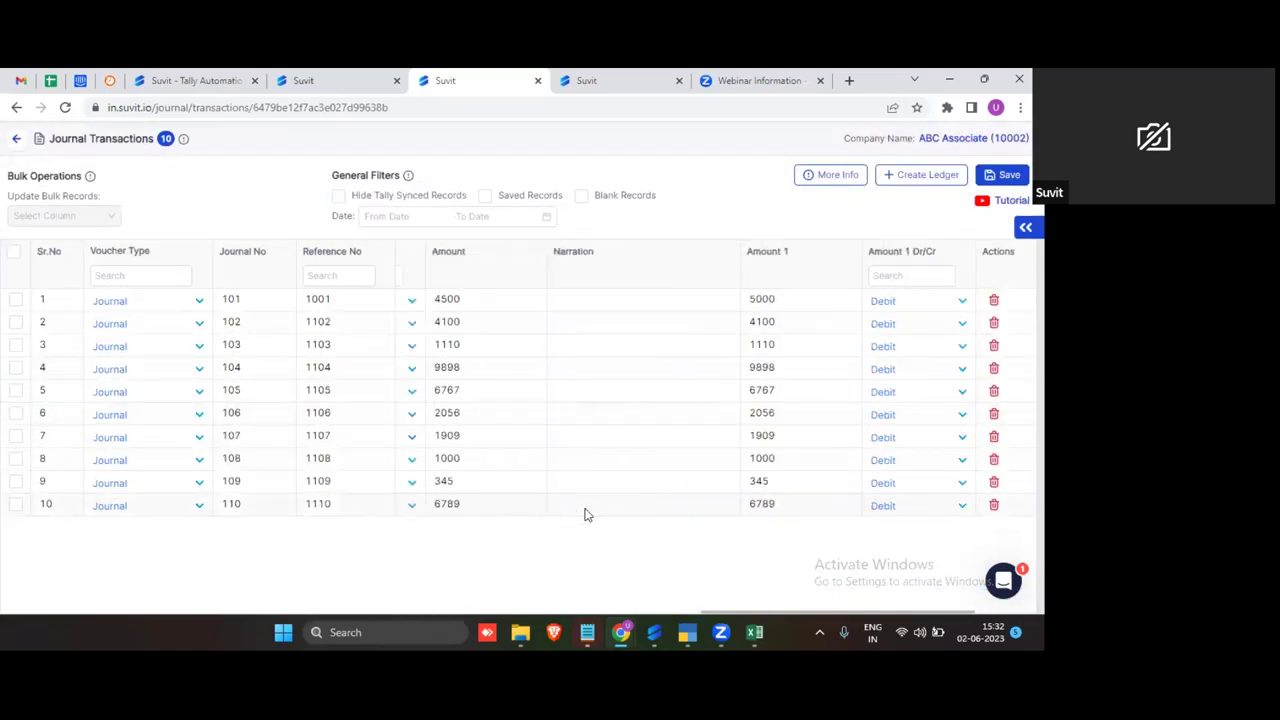
scroll(587, 514, left, 5)
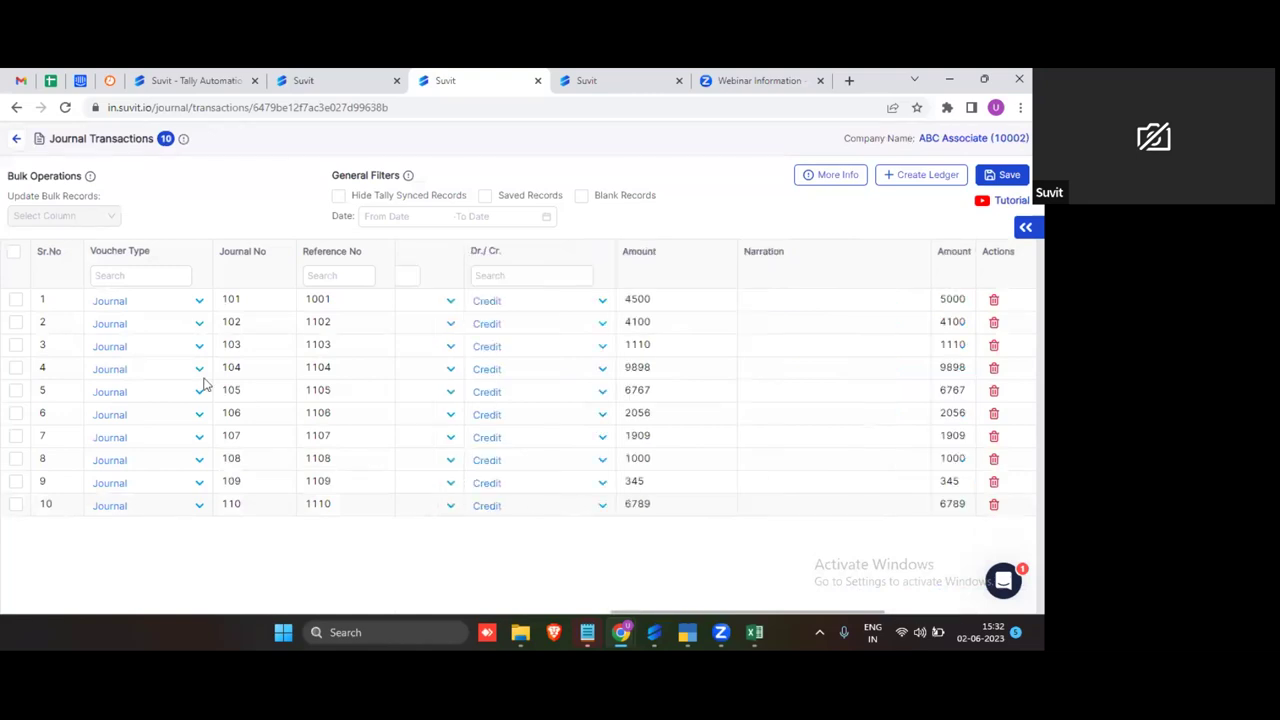
click(13, 252)
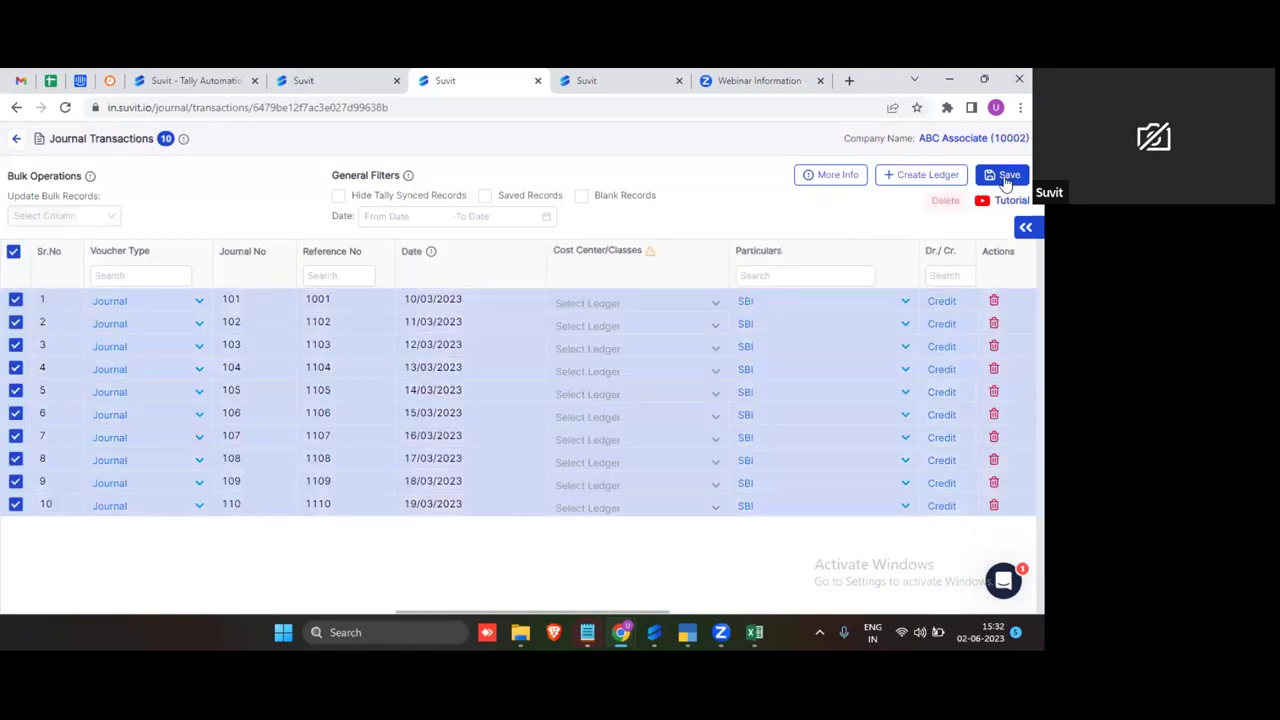
click(1005, 175)
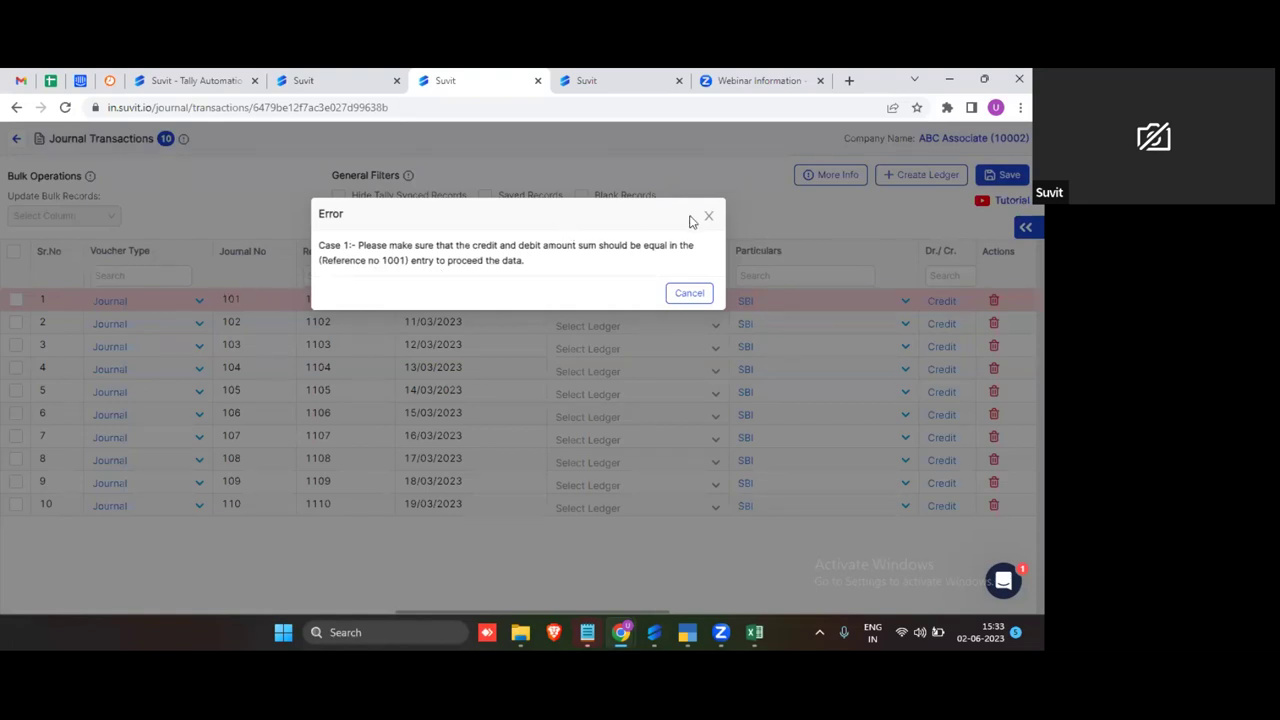
click(550, 350)
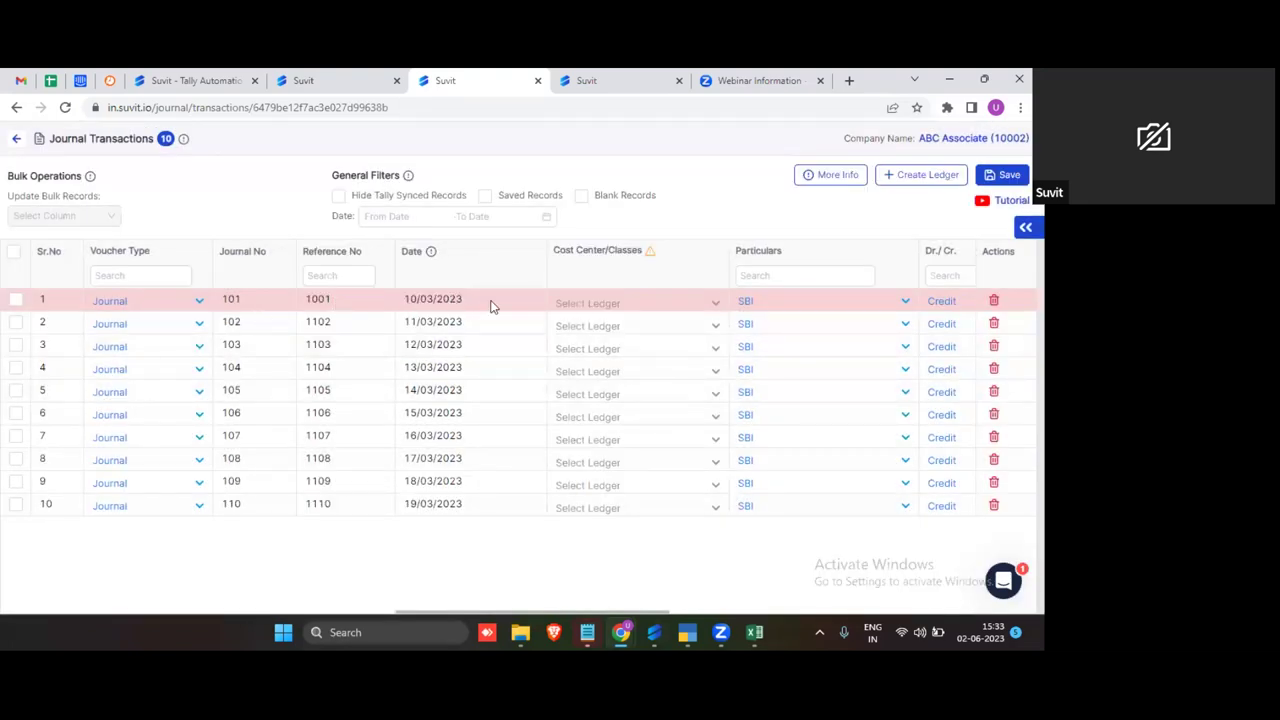
Step: Change row 1's Amount 1 from 5000 to 4500 and save all entries
drag(493, 613, 772, 600)
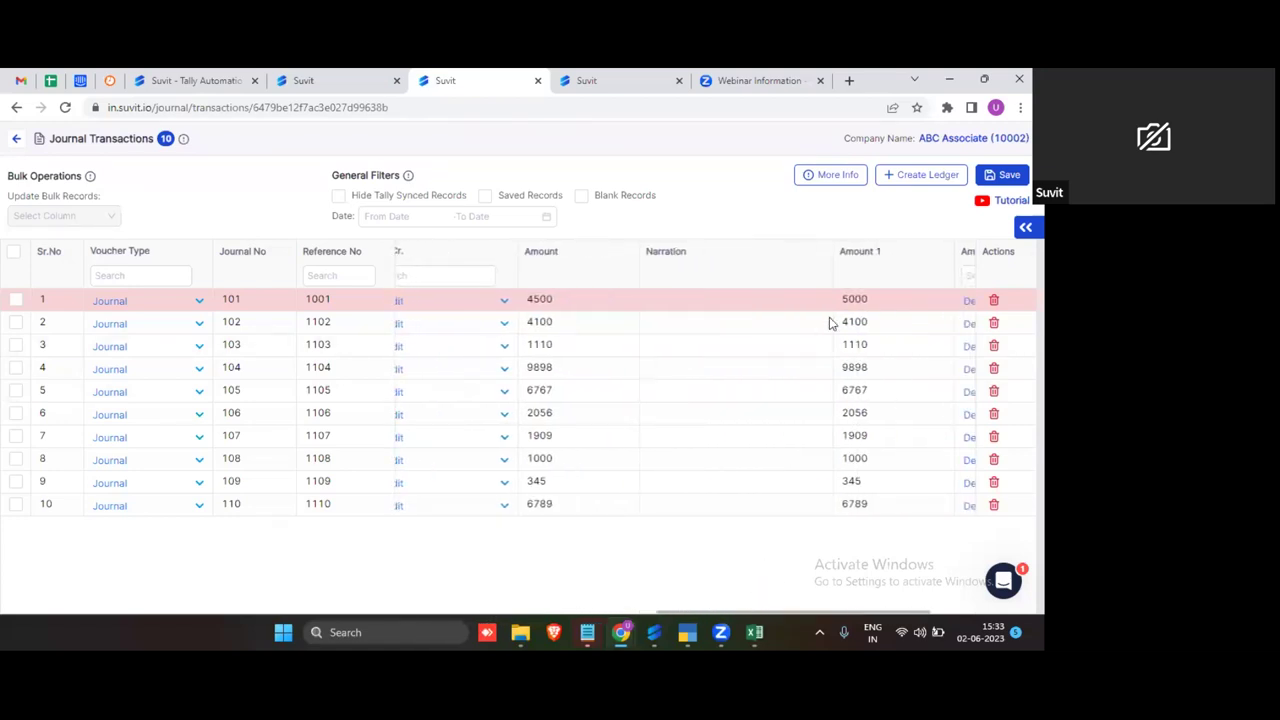
click(852, 300)
double_click(852, 300)
text(4500)
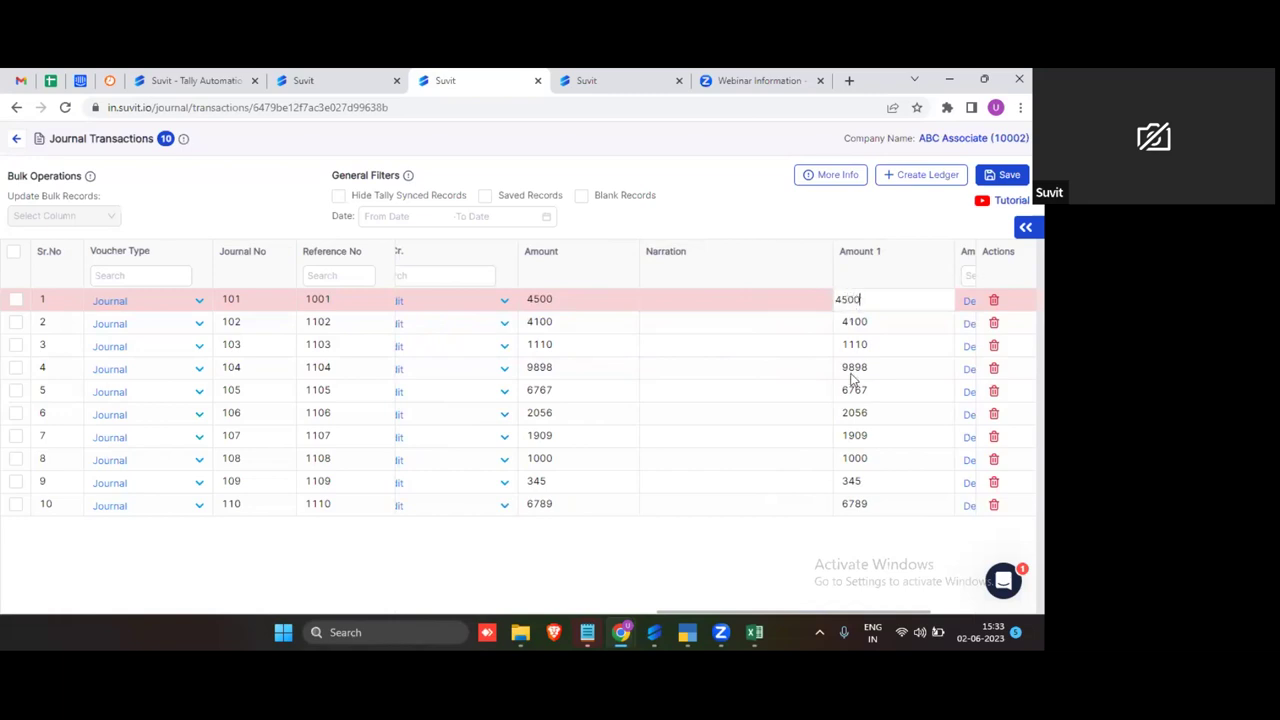
click(13, 253)
click(985, 180)
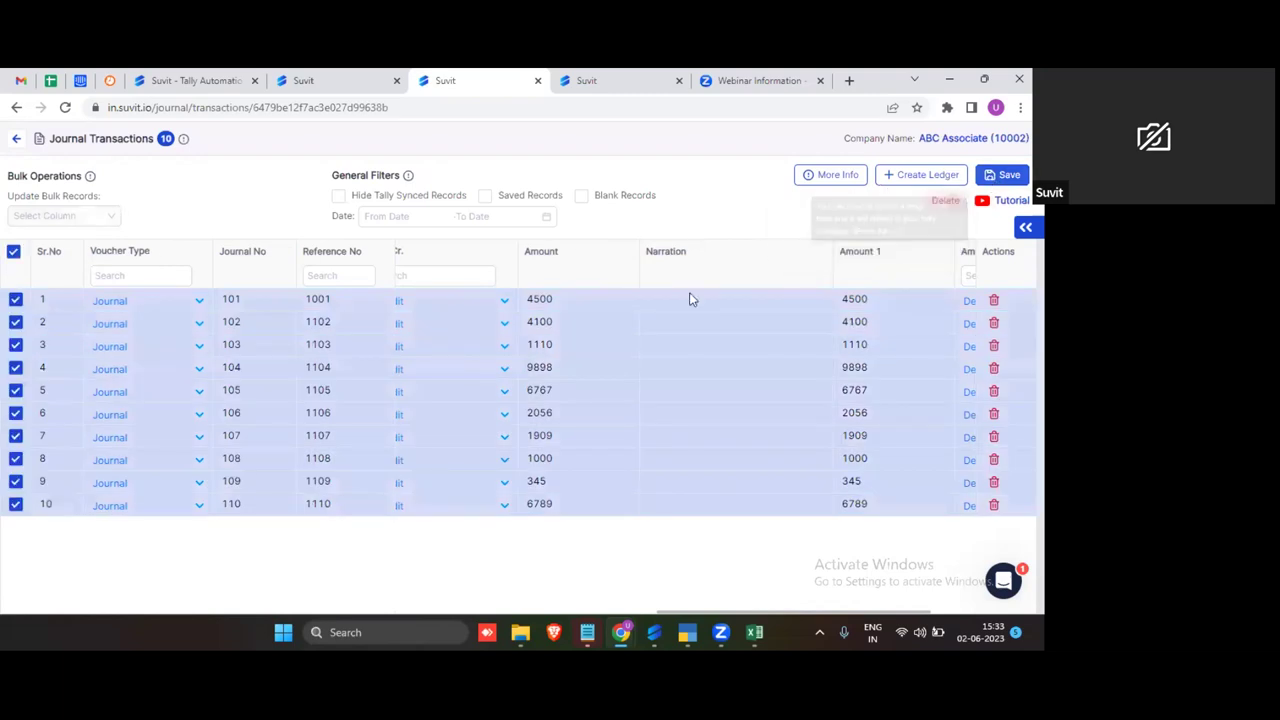
Step: Send all 10 saved journal entries to Tally and confirm the push
click(13, 253)
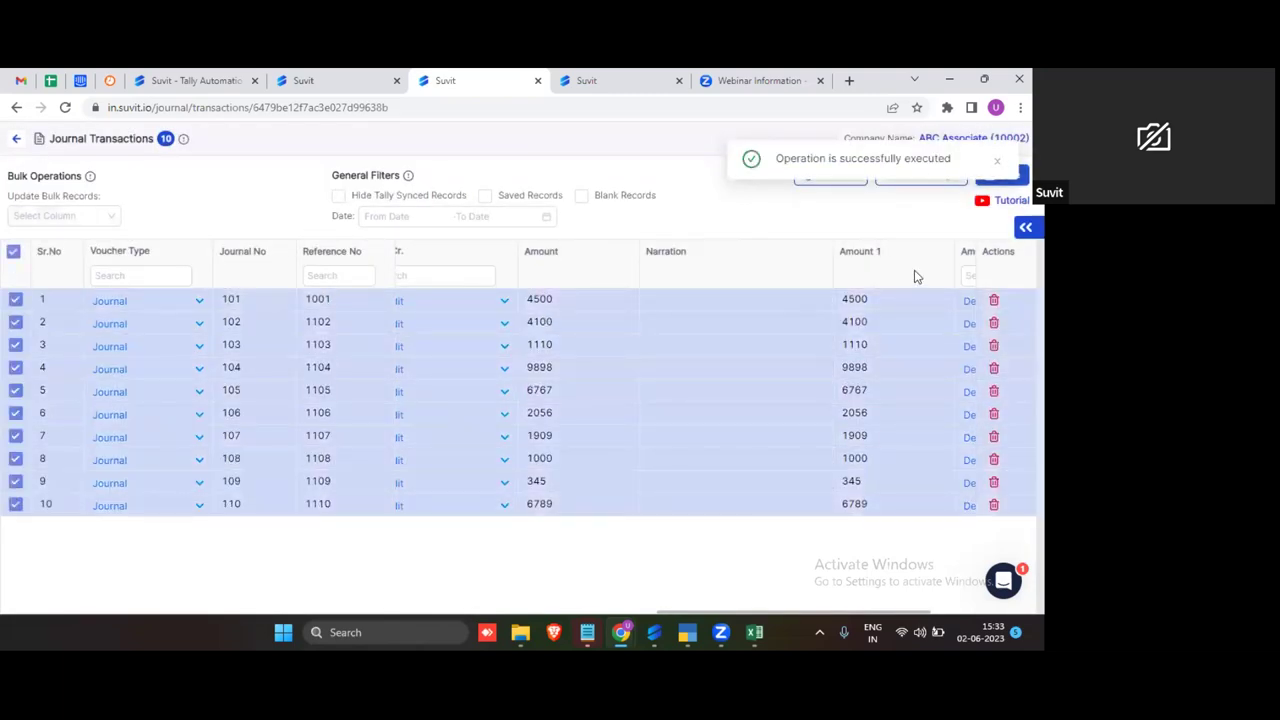
click(1025, 227)
click(945, 257)
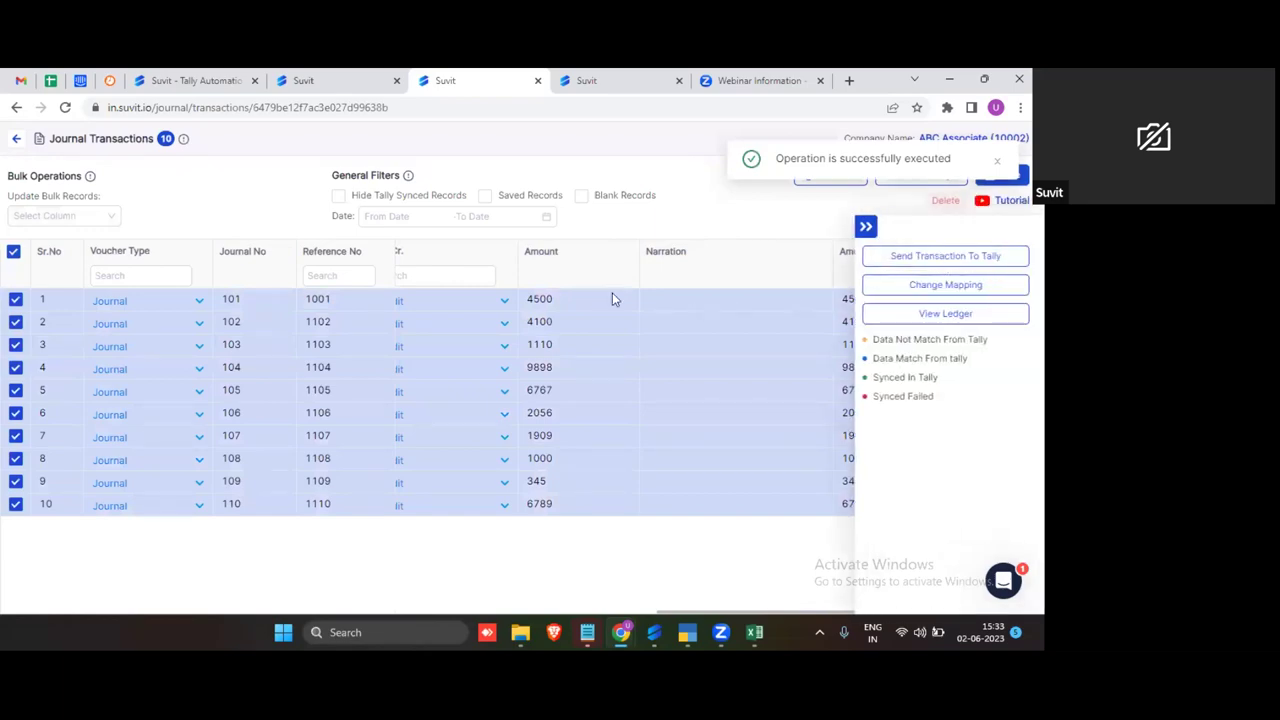
key(Escape)
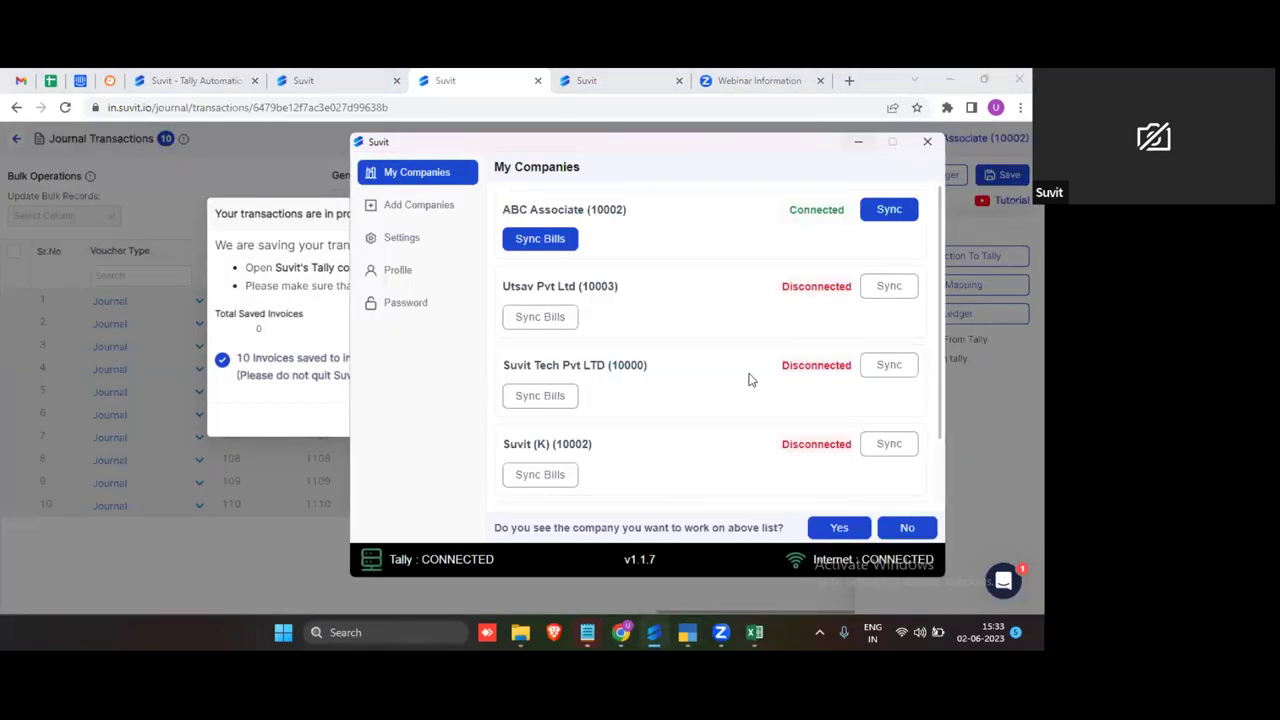
Step: Check the Tally Connector pushing the entries into TallyPrime
click(857, 143)
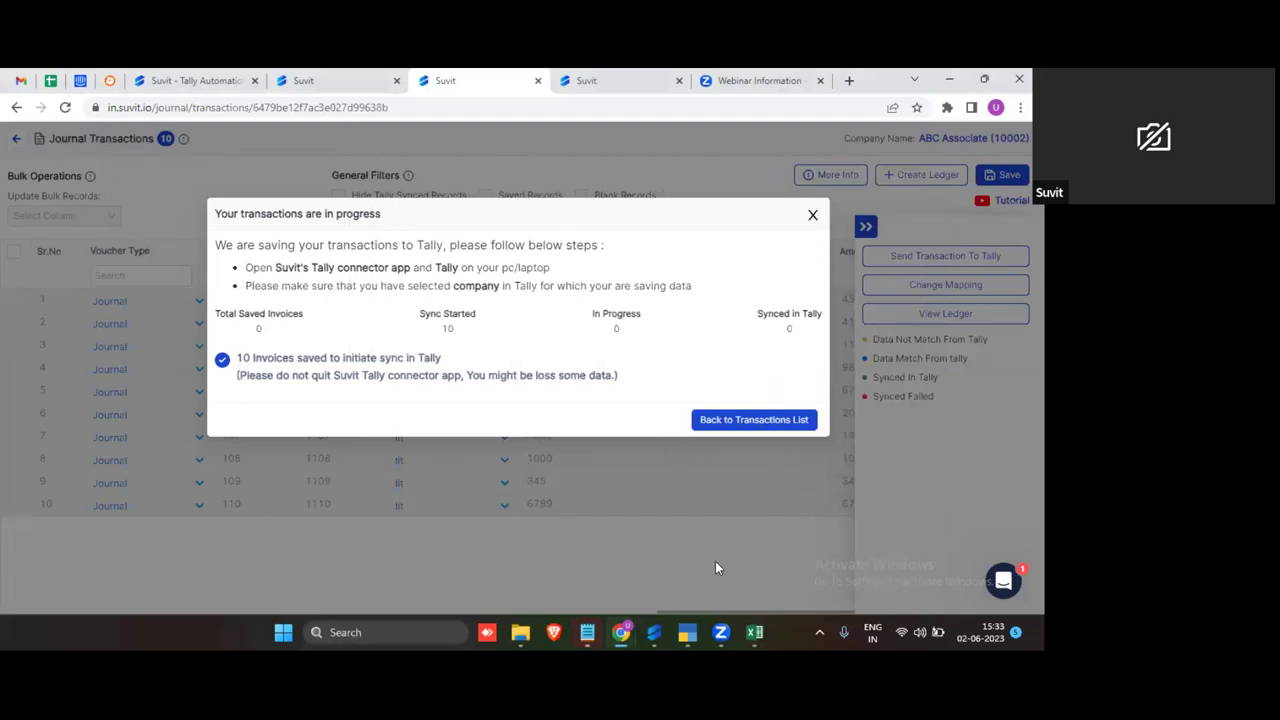
click(654, 632)
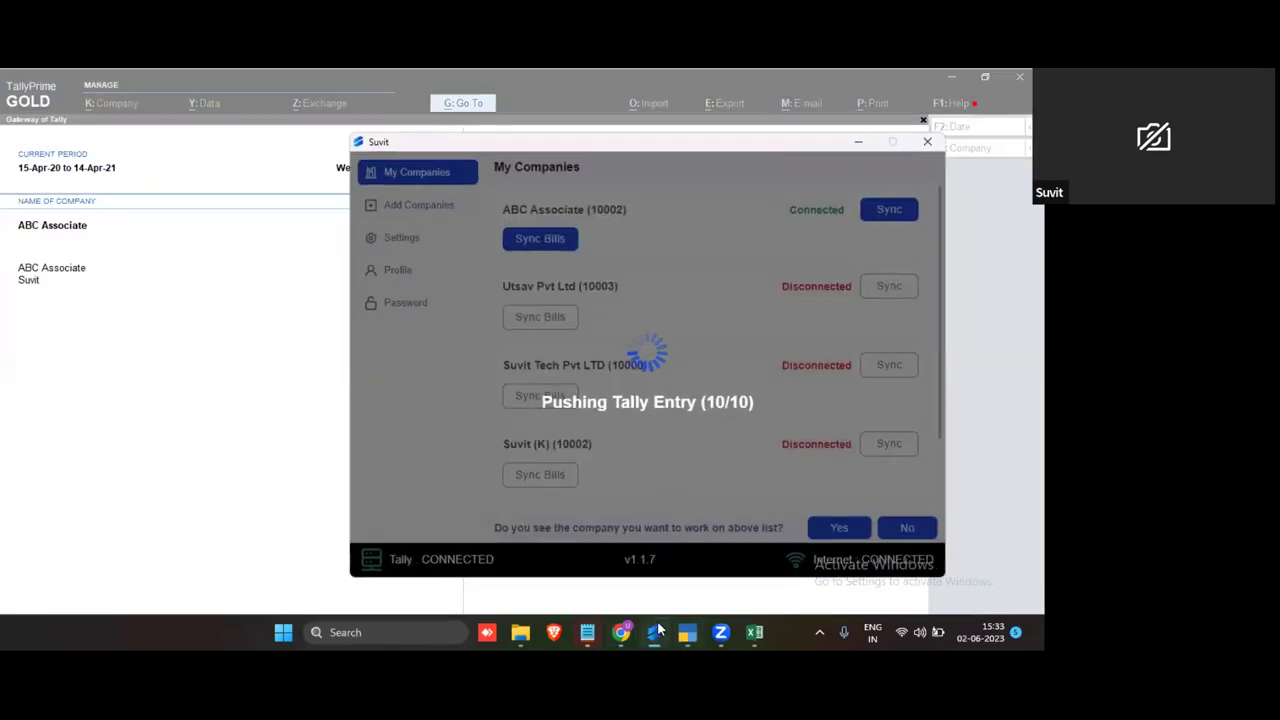
click(852, 142)
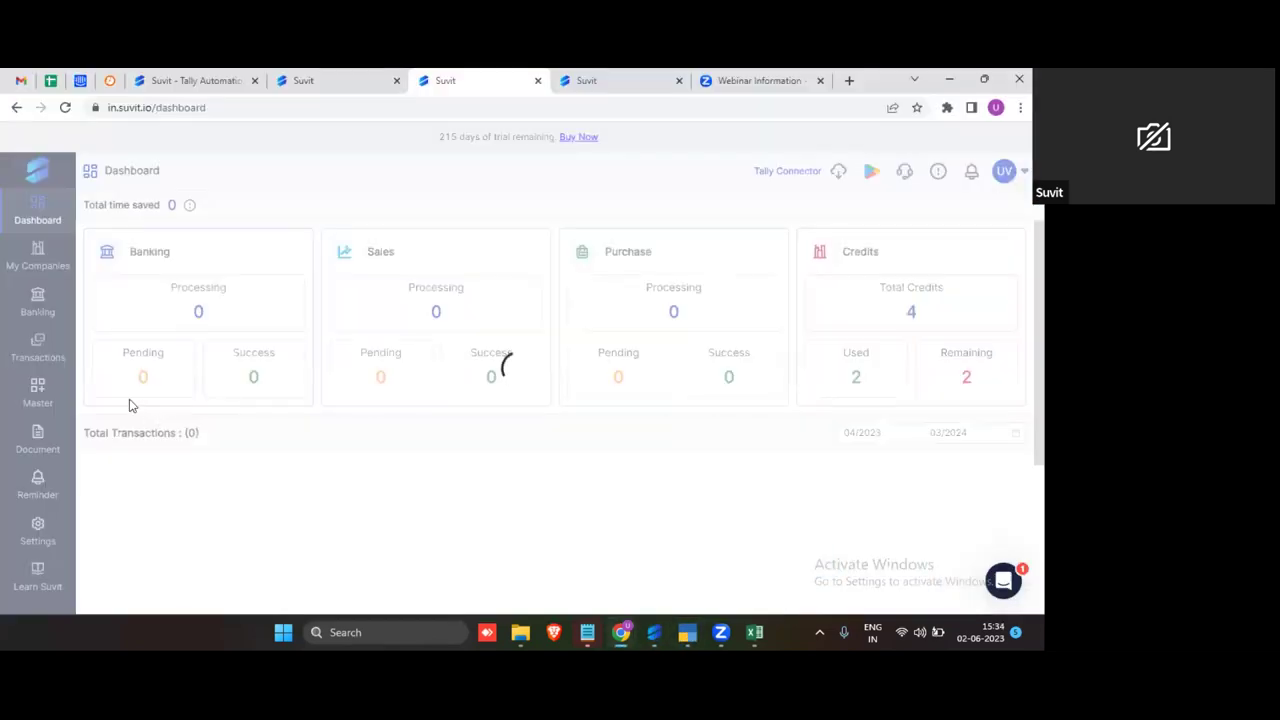